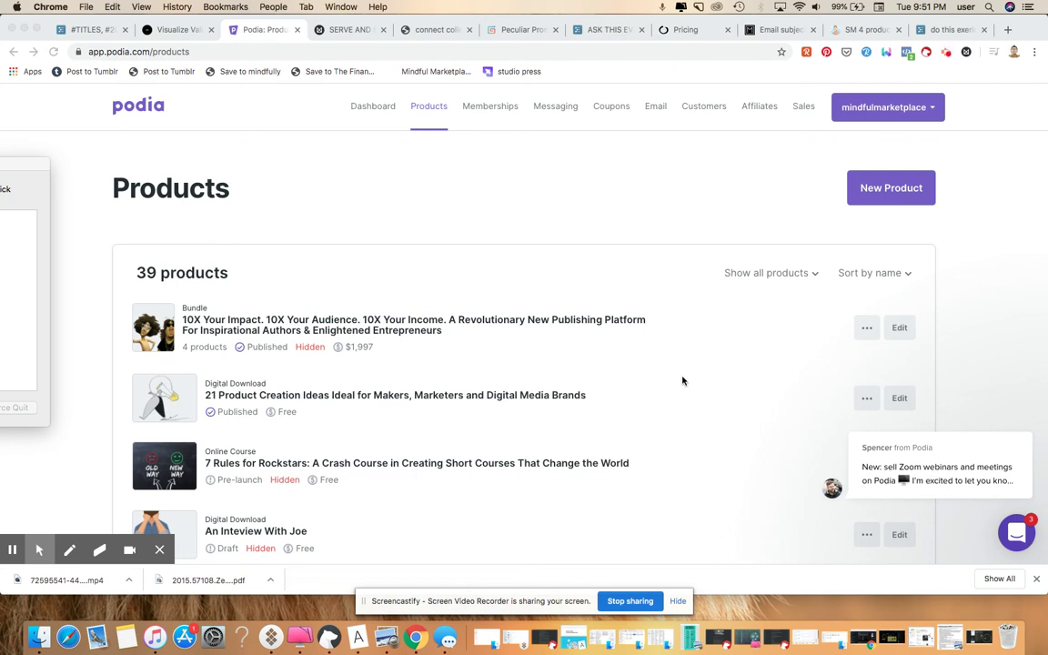
key(XF86AudioLowerVolume)
key(XF86AudioRaiseVolume)
key(XF86AudioLowerVolume)
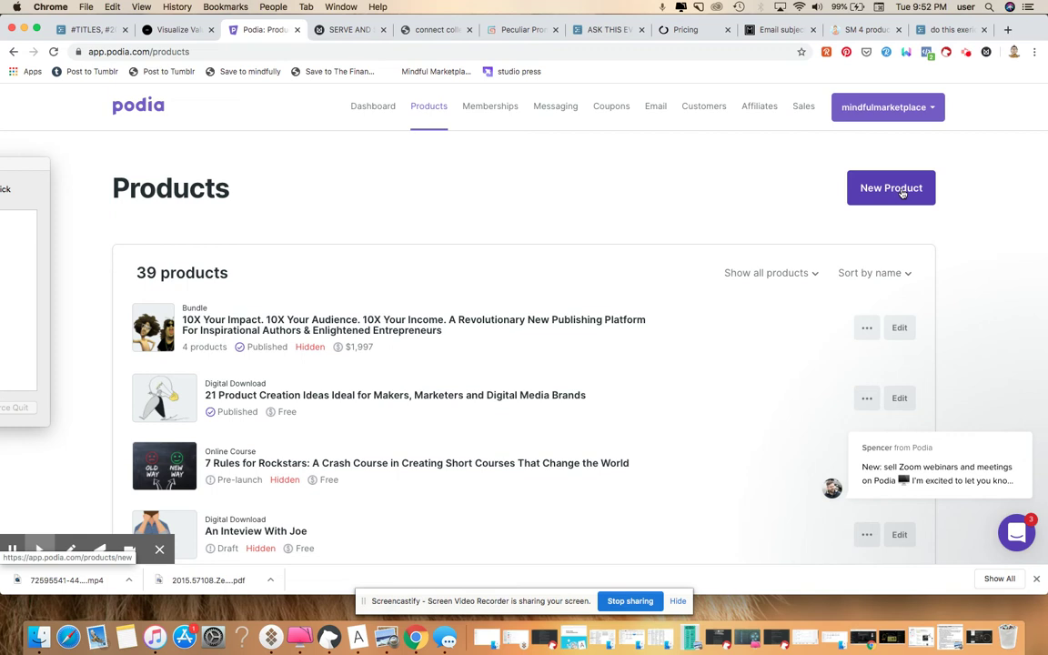
- Create a new online course product named "Email marketing course for demo purposes"
click(902, 193)
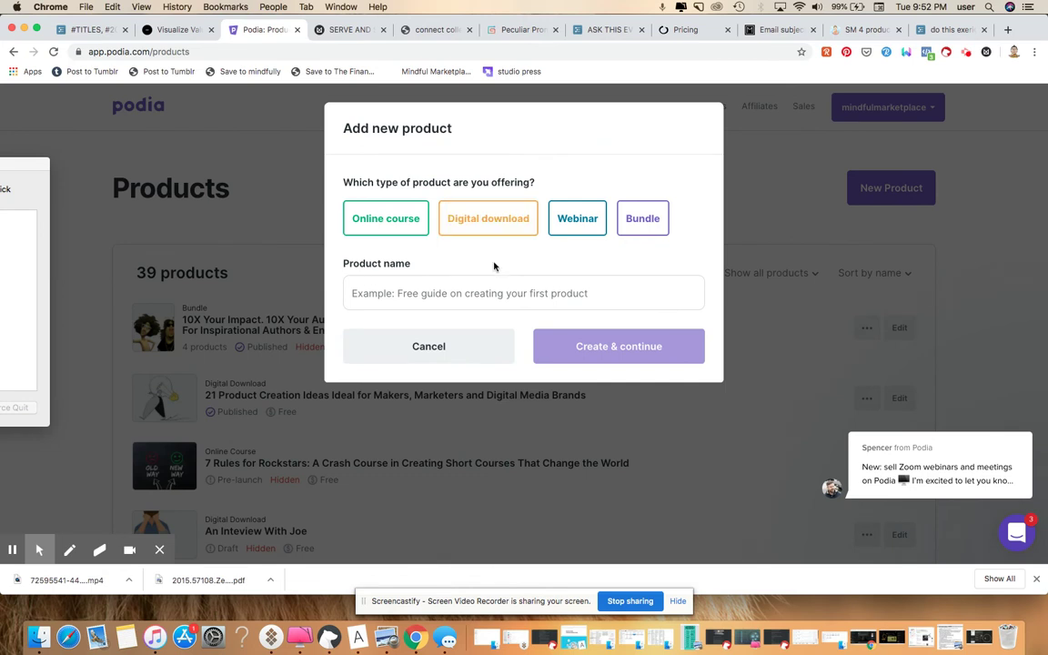
click(384, 221)
click(389, 295)
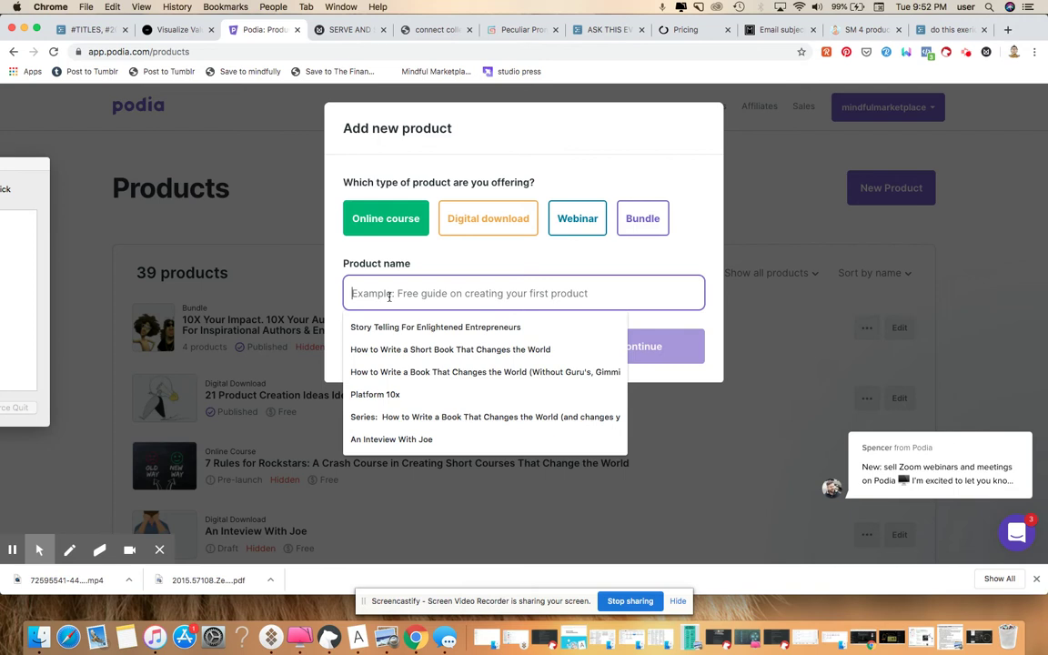
text(Fr)
key(BackSpace)
key(BackSpace)
text(Gra)
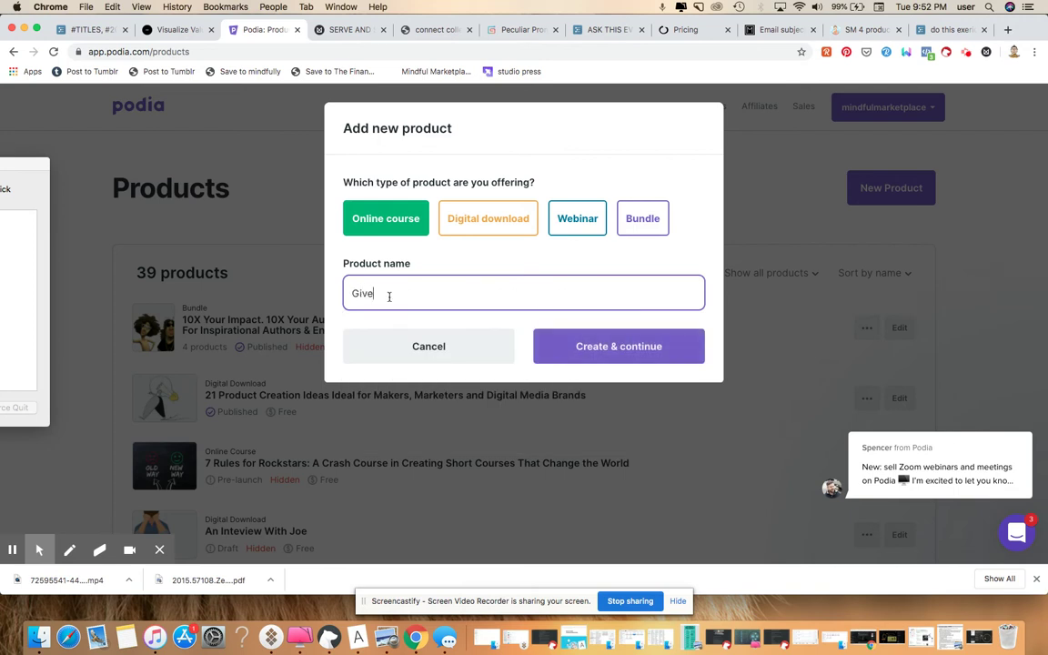
key(BackSpace)
key(BackSpace)
key(BackSpace)
text(Email )
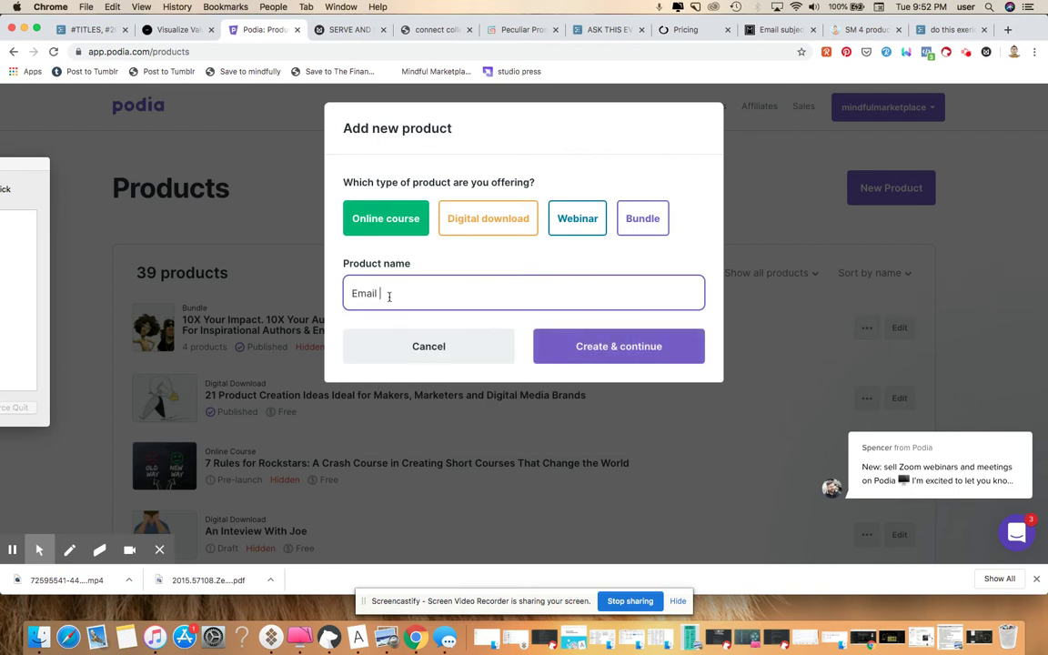
text(marketing course for demo purpos)
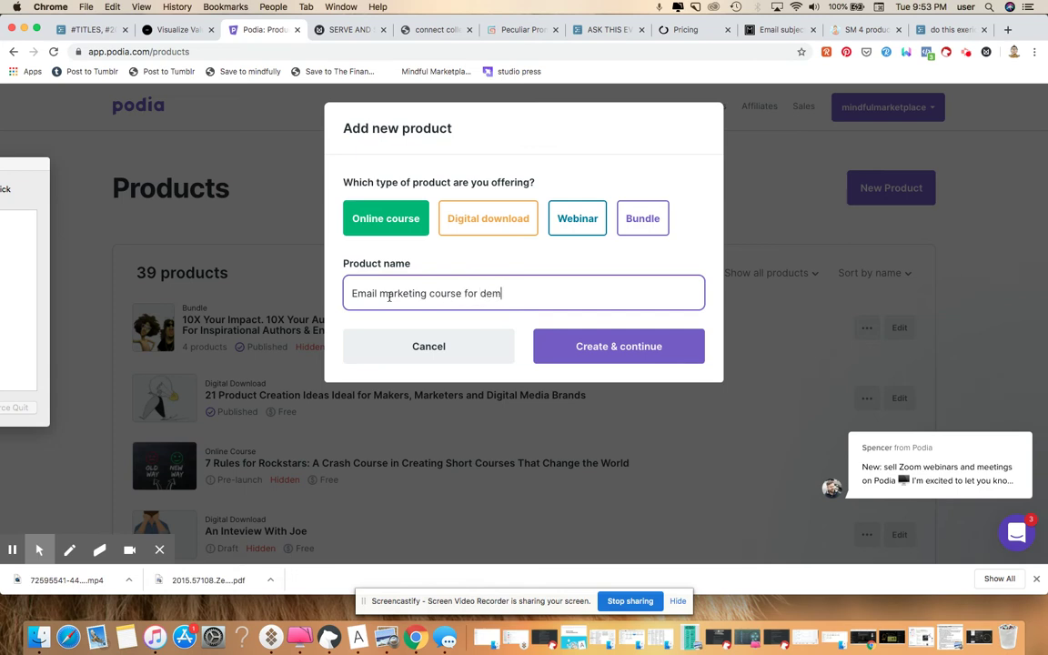
text(es)
click(540, 346)
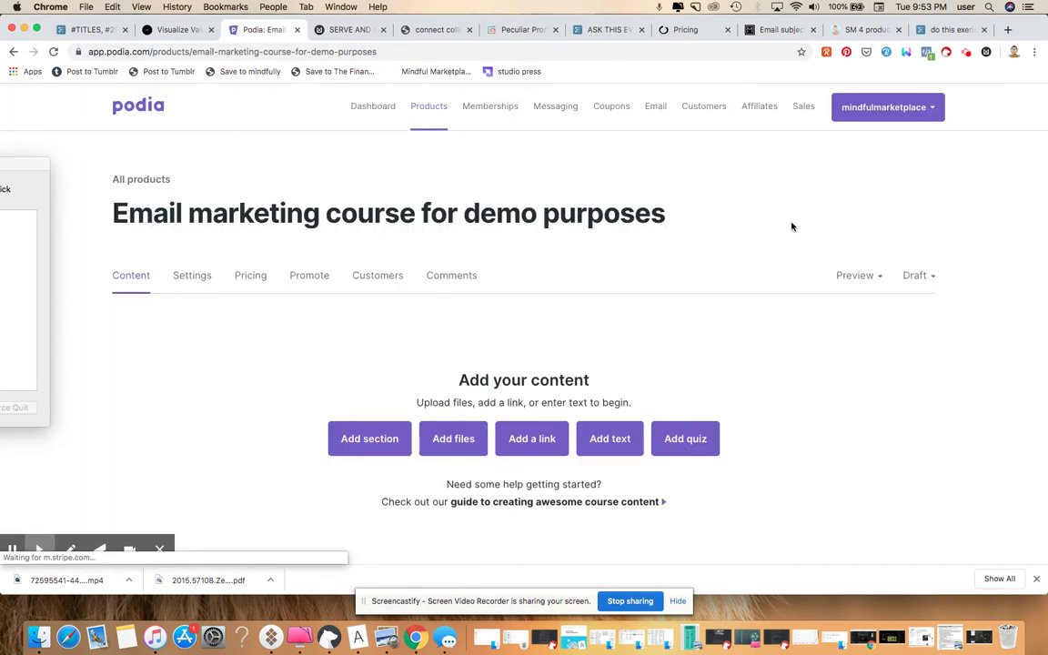
click(791, 226)
scroll(791, 226, down, 3)
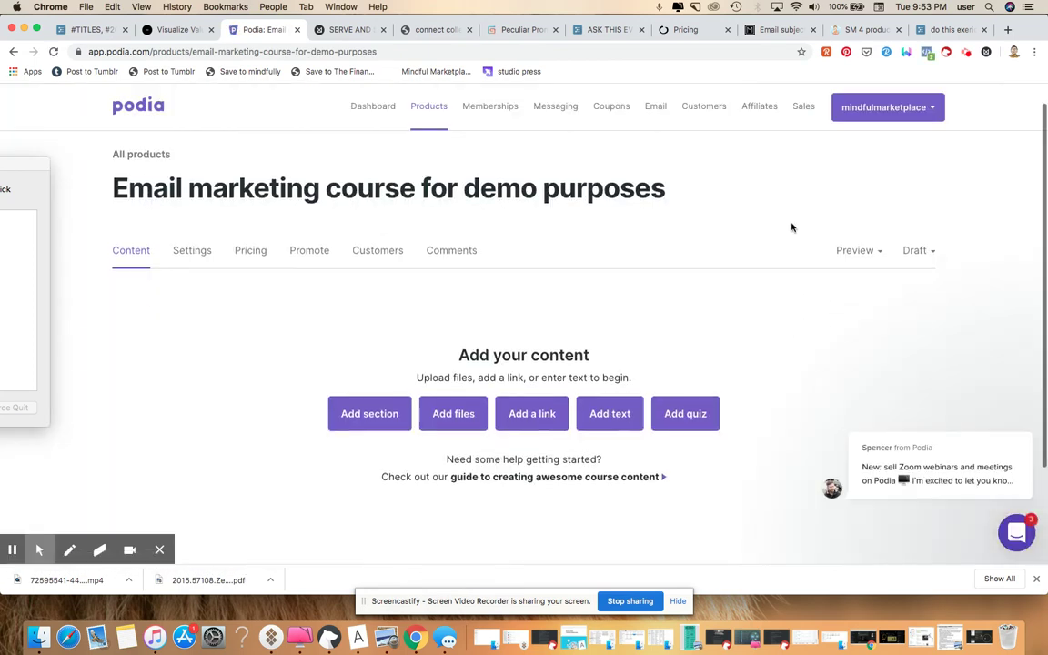
scroll(791, 226, up, 3)
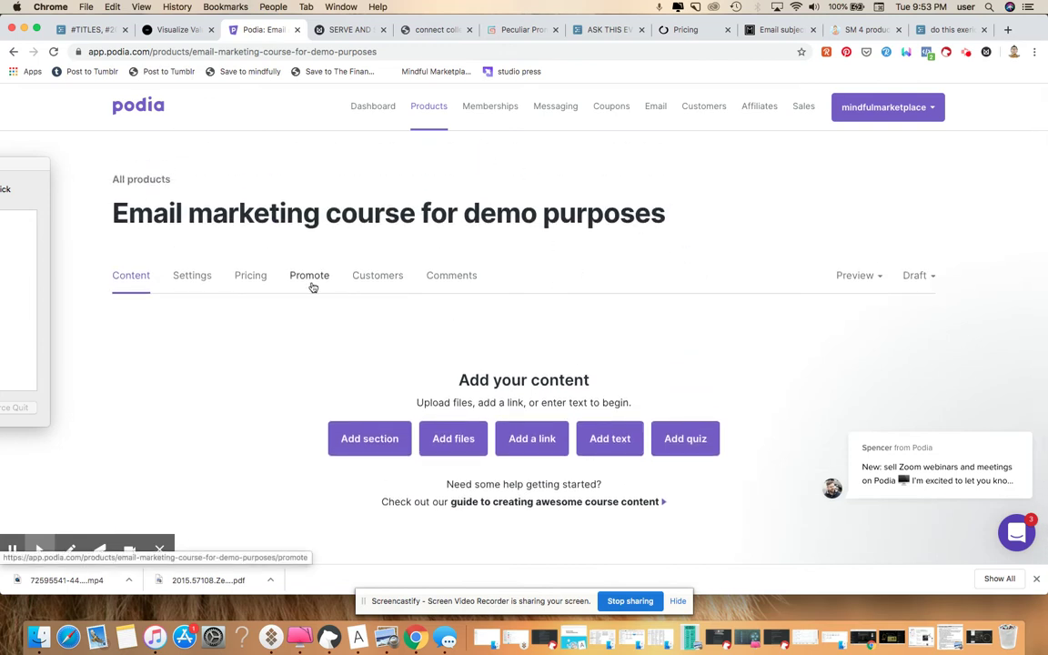
- In the course's enrollment settings, add a start date of May 16, 2020 at 10:00 PM UTC
click(191, 274)
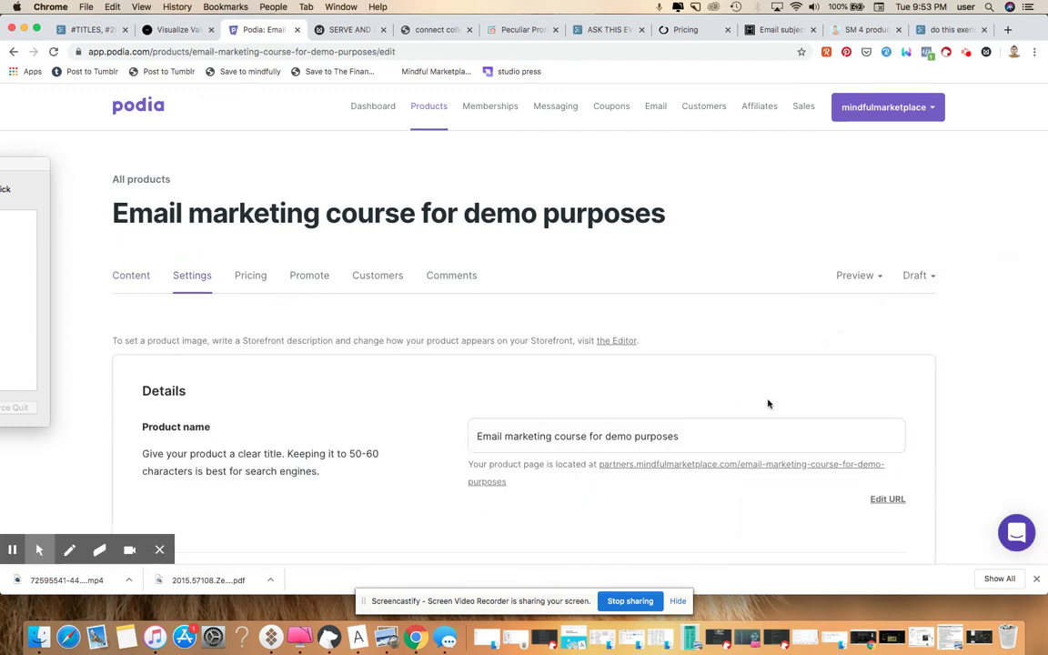
scroll(768, 404, down, 5)
scroll(768, 404, down, 3)
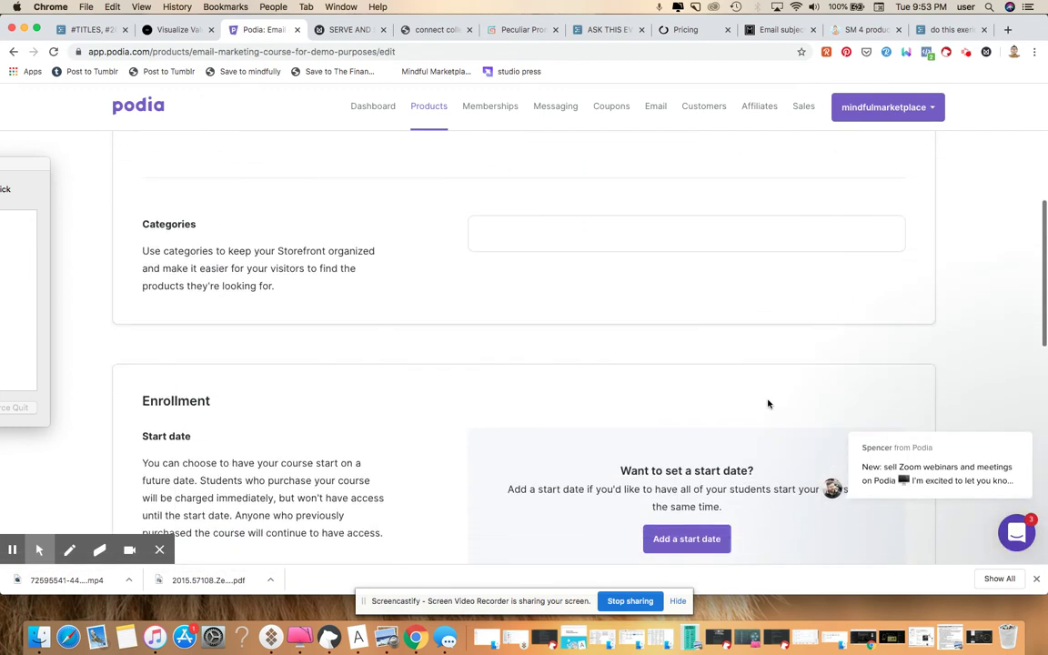
scroll(626, 261, down, 5)
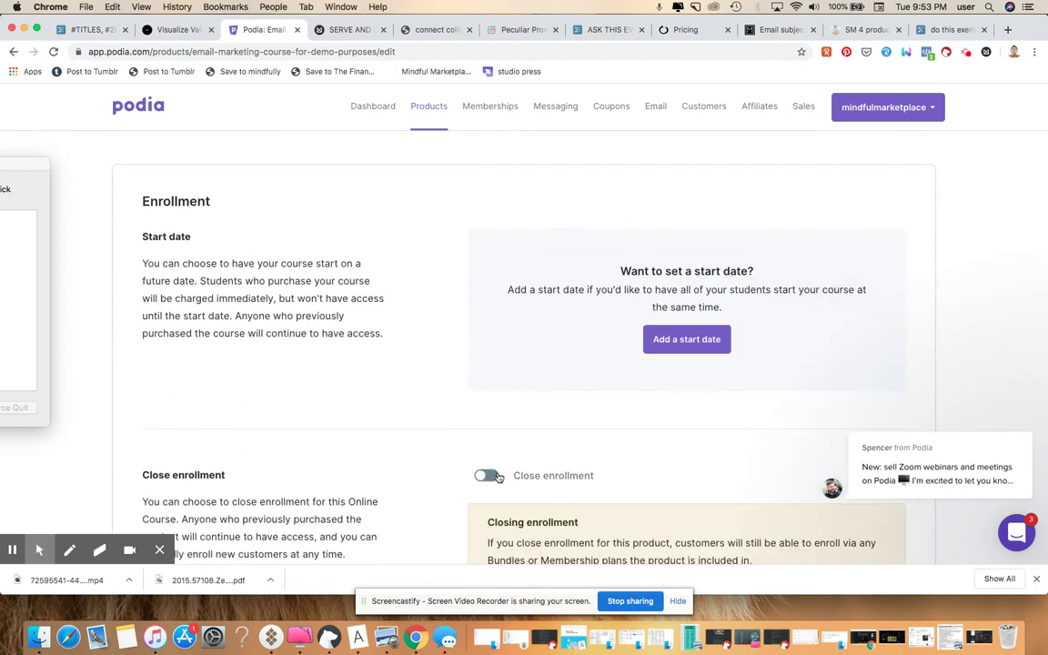
click(715, 343)
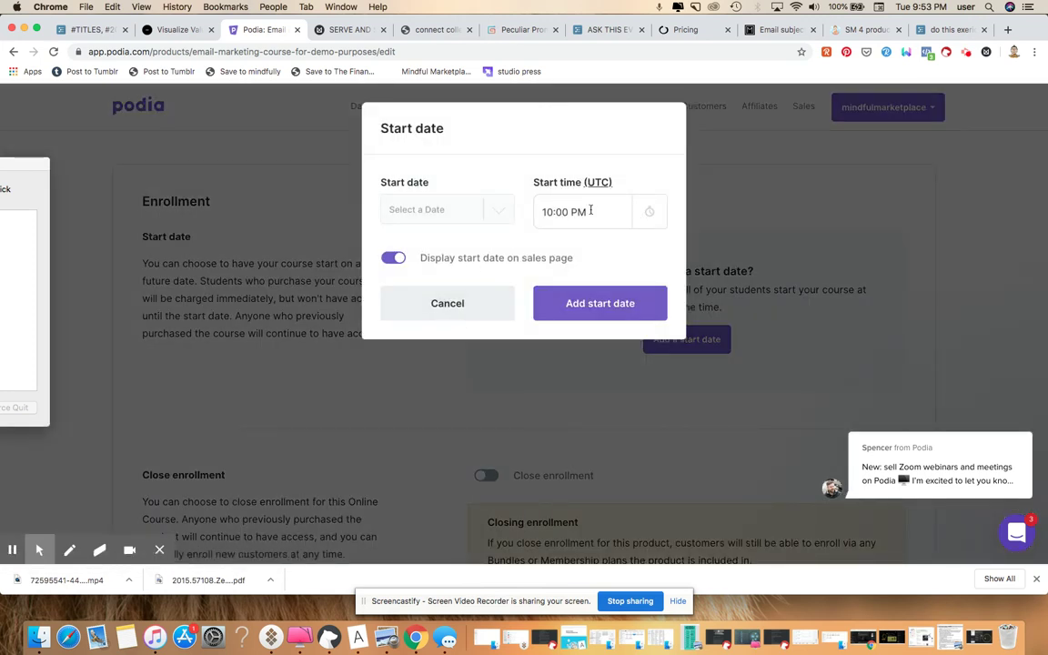
click(454, 203)
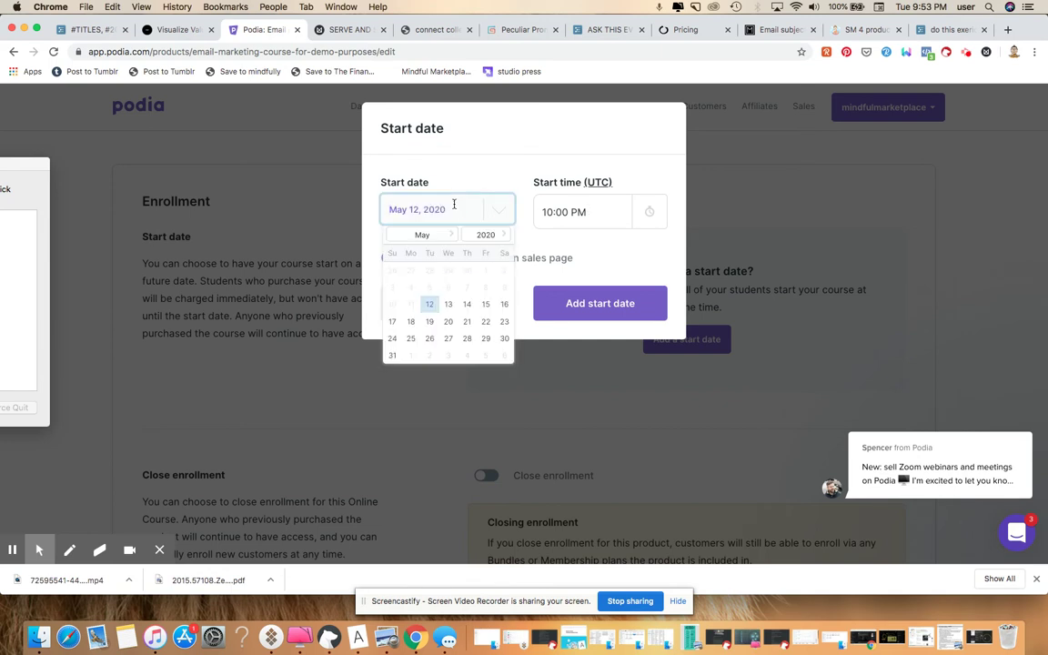
click(503, 306)
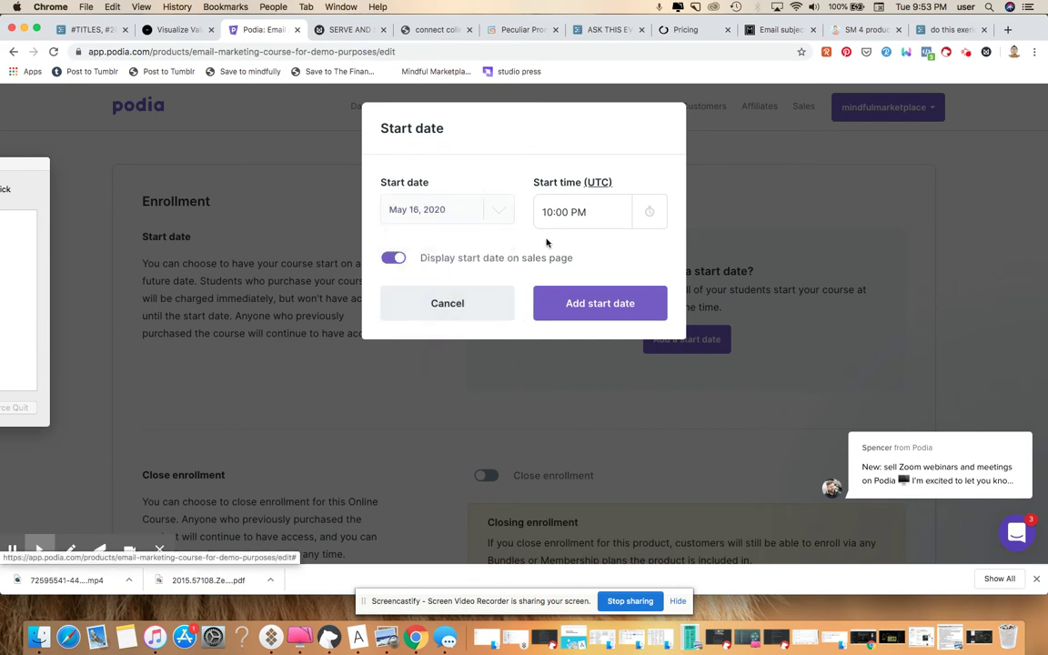
click(599, 313)
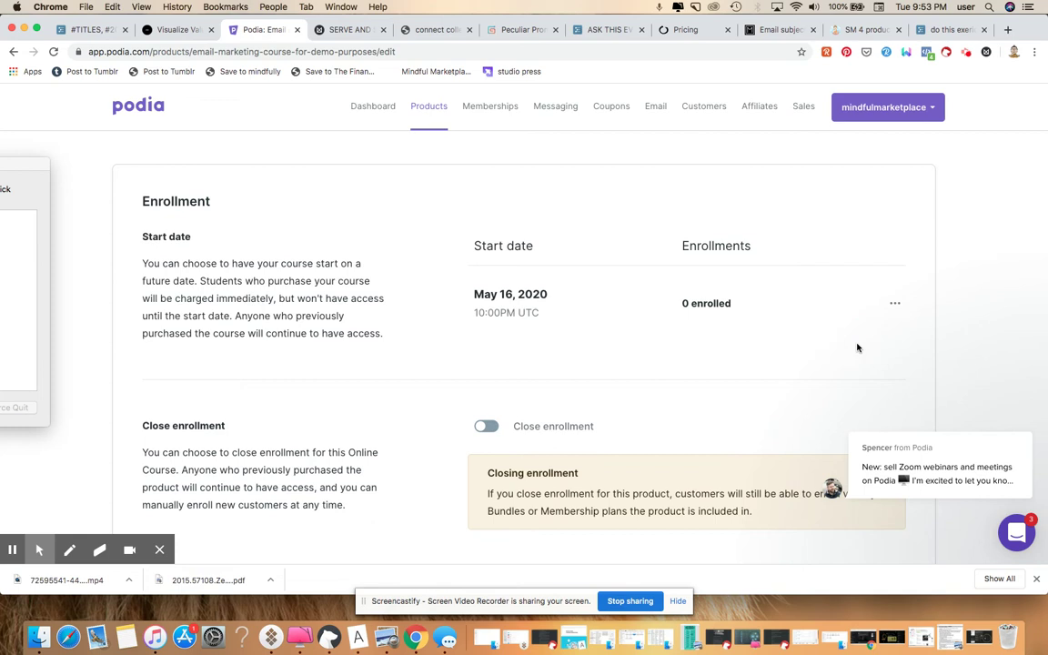
- Try the course's Close enrollment option by switching it on and back off
scroll(857, 347, down, 6)
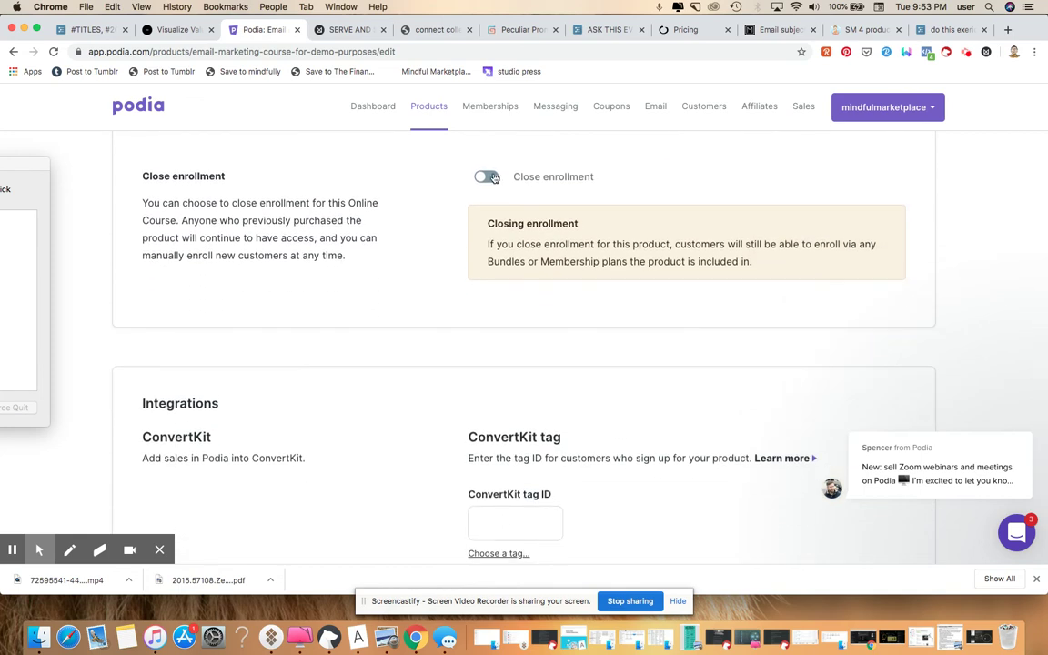
click(485, 176)
scroll(692, 314, up, 2)
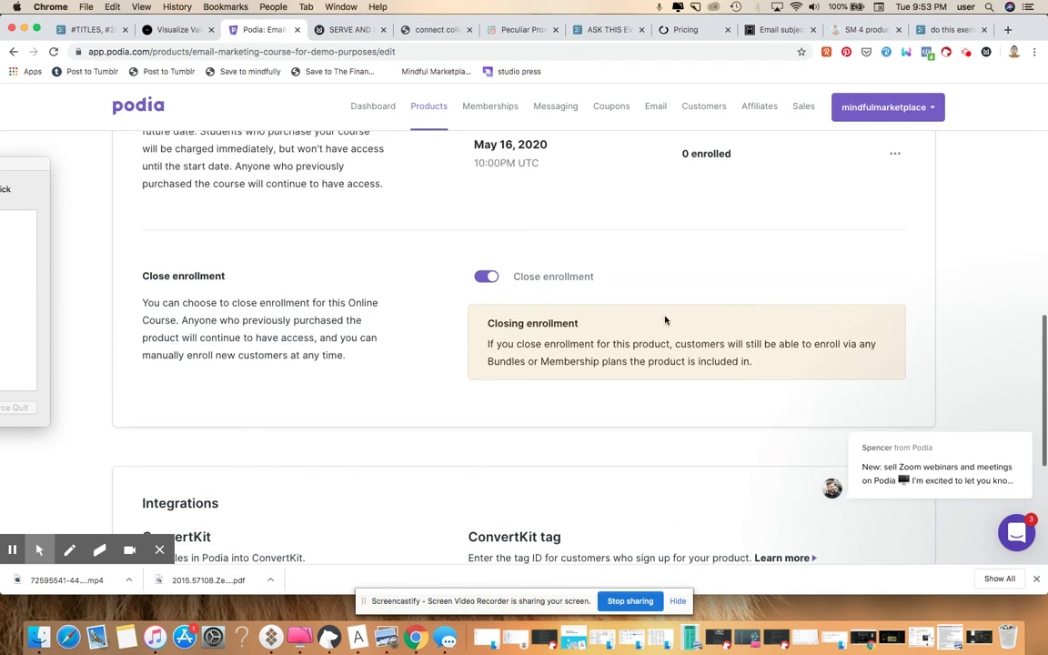
click(484, 276)
- Assign the categories Self Publishing and crisis proof to the course
scroll(479, 279, up, 3)
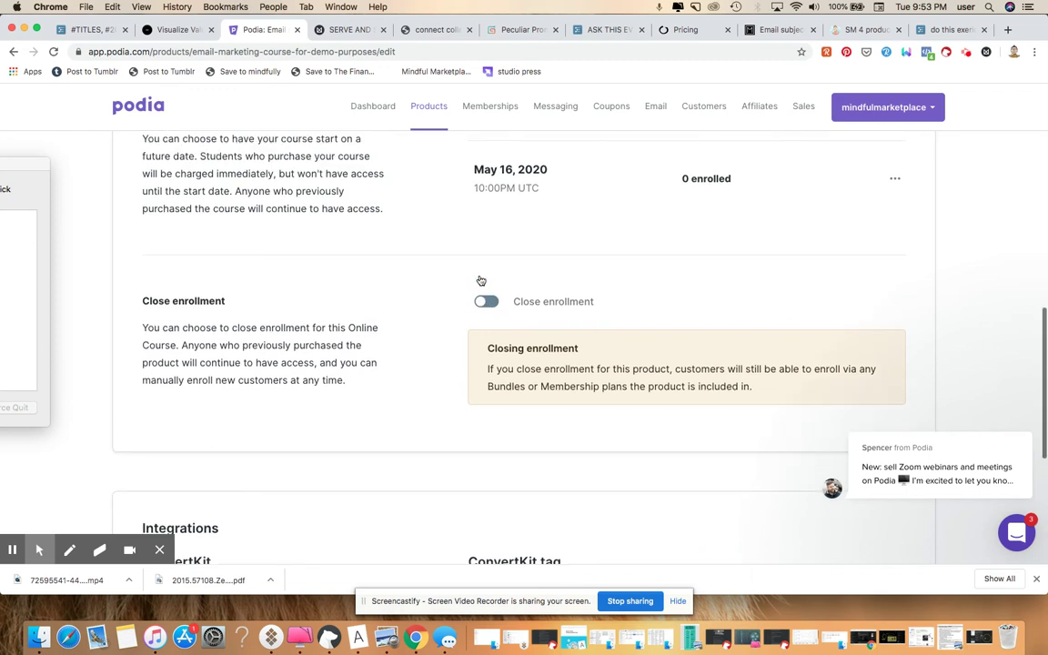
scroll(479, 278, up, 6)
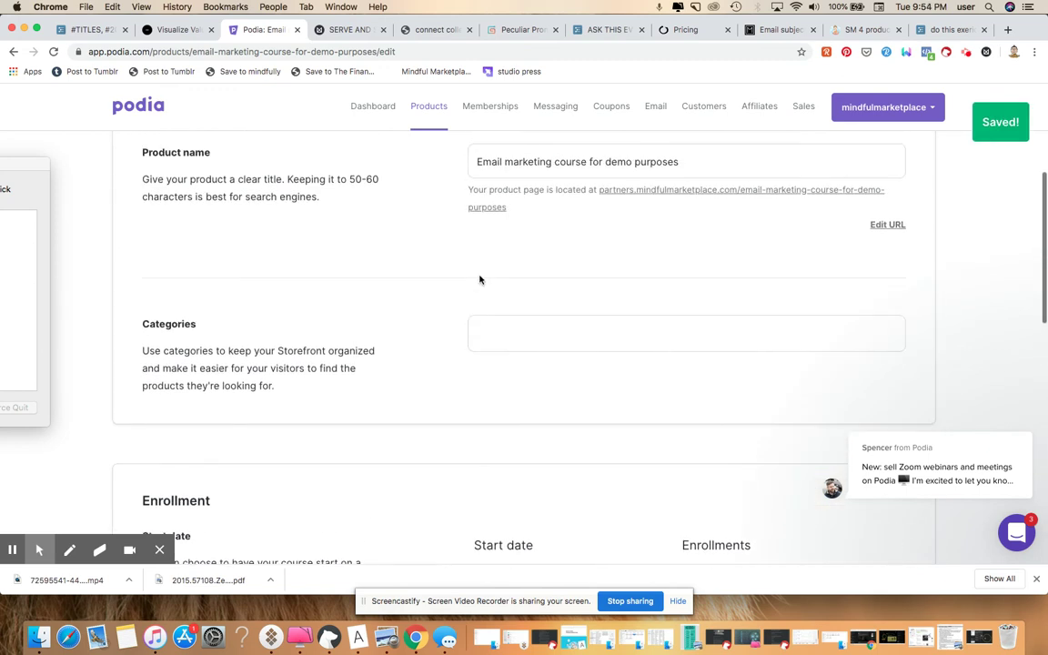
click(533, 342)
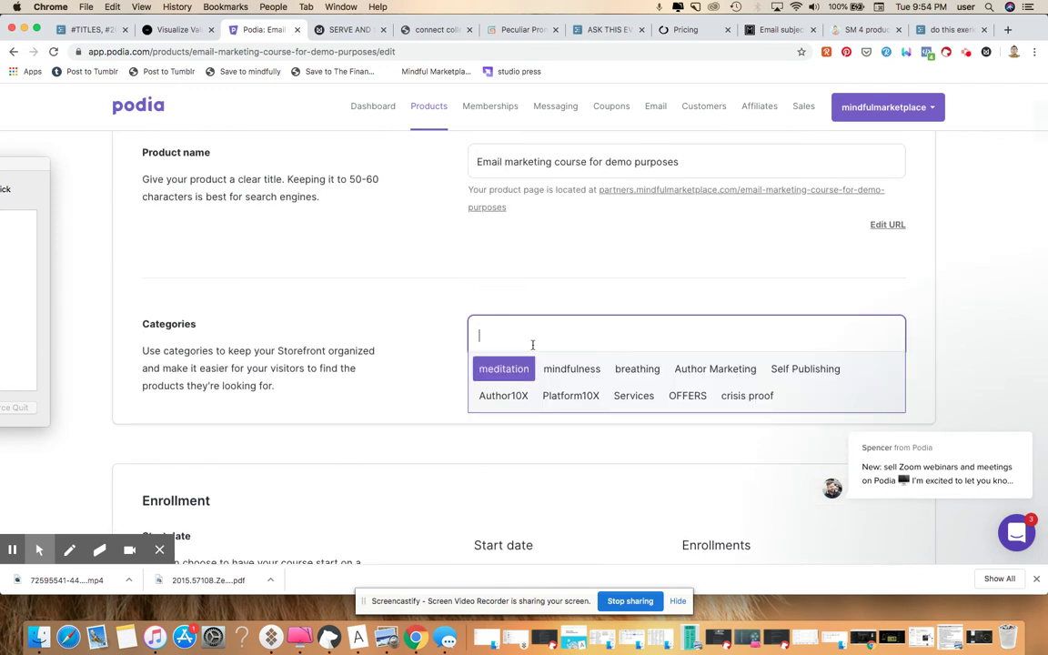
click(811, 369)
click(612, 395)
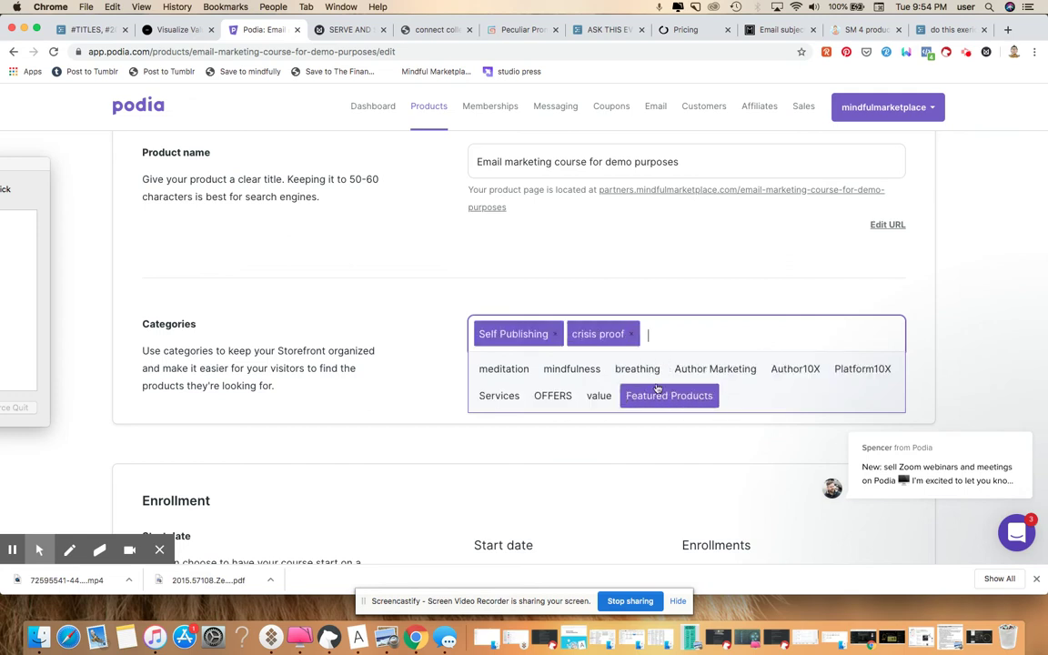
click(797, 293)
- Preview the course's public sales page, look through its call to action and contents, and return to the course settings
scroll(797, 292, up, 5)
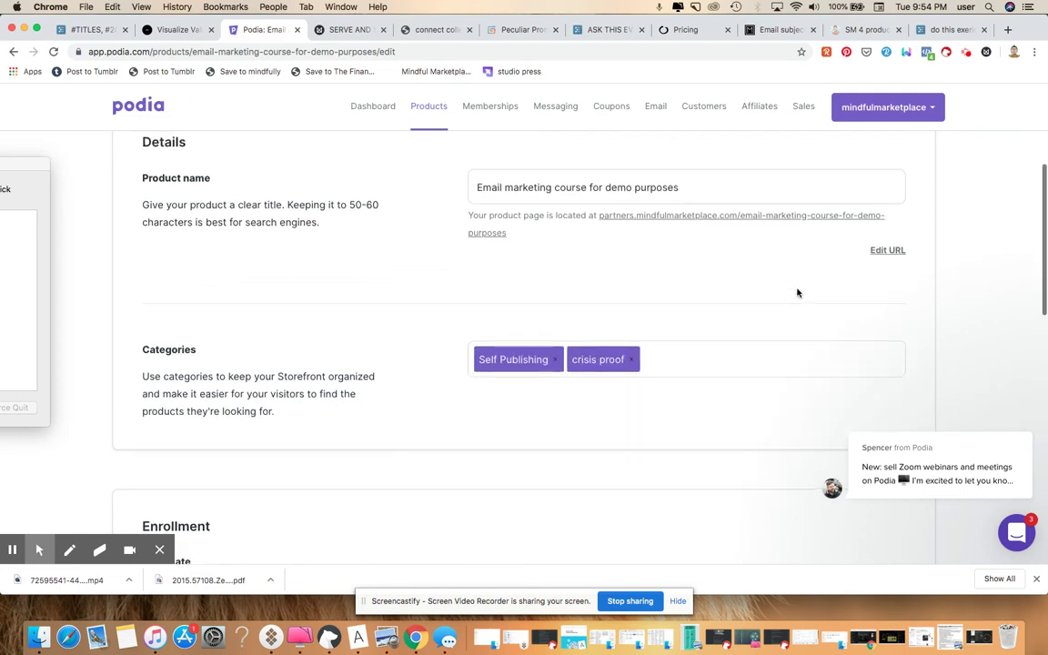
scroll(797, 293, up, 2)
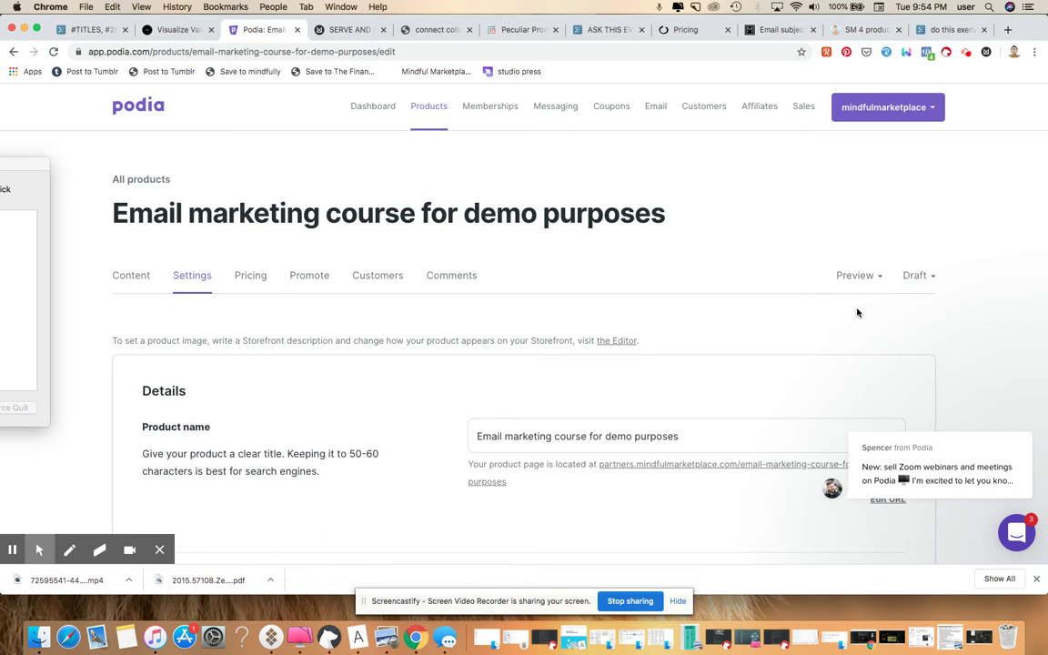
click(871, 282)
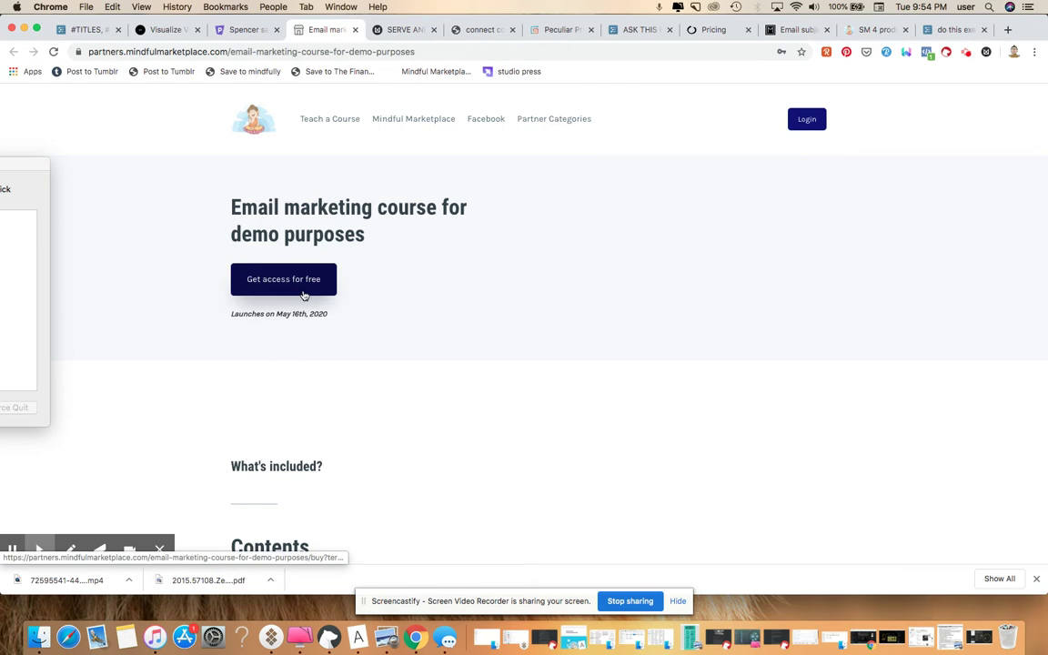
scroll(328, 367, down, 2)
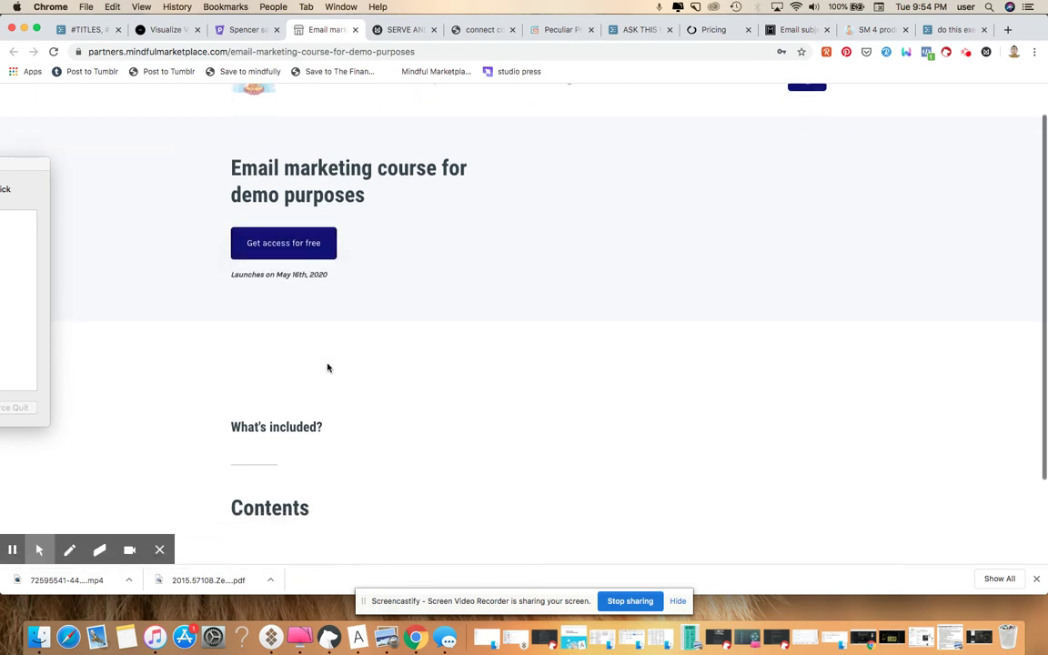
scroll(329, 367, down, 3)
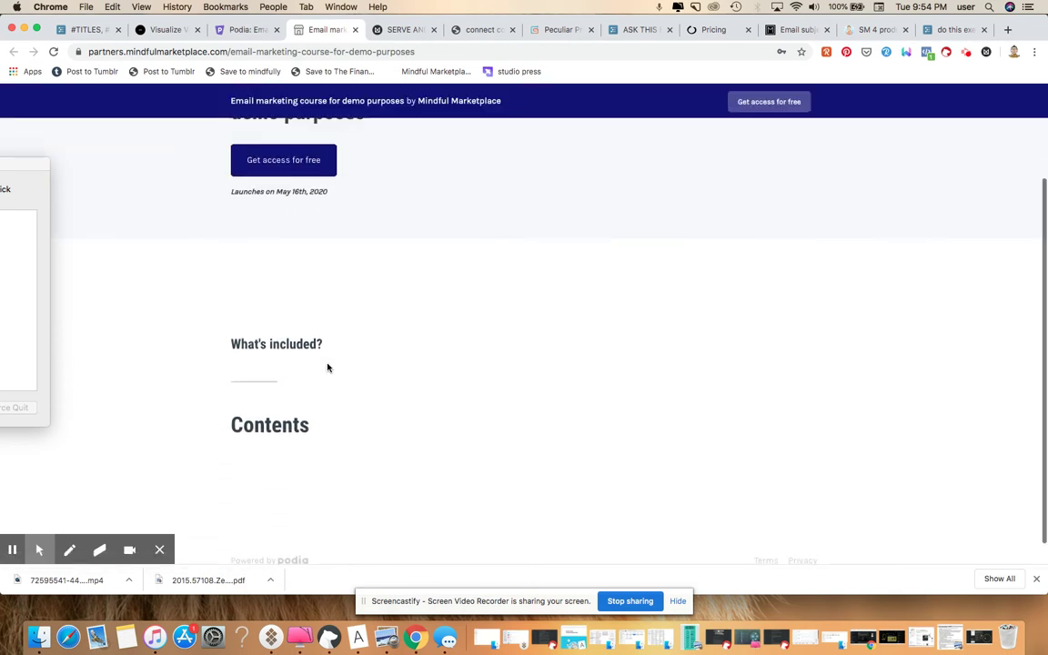
scroll(328, 368, up, 3)
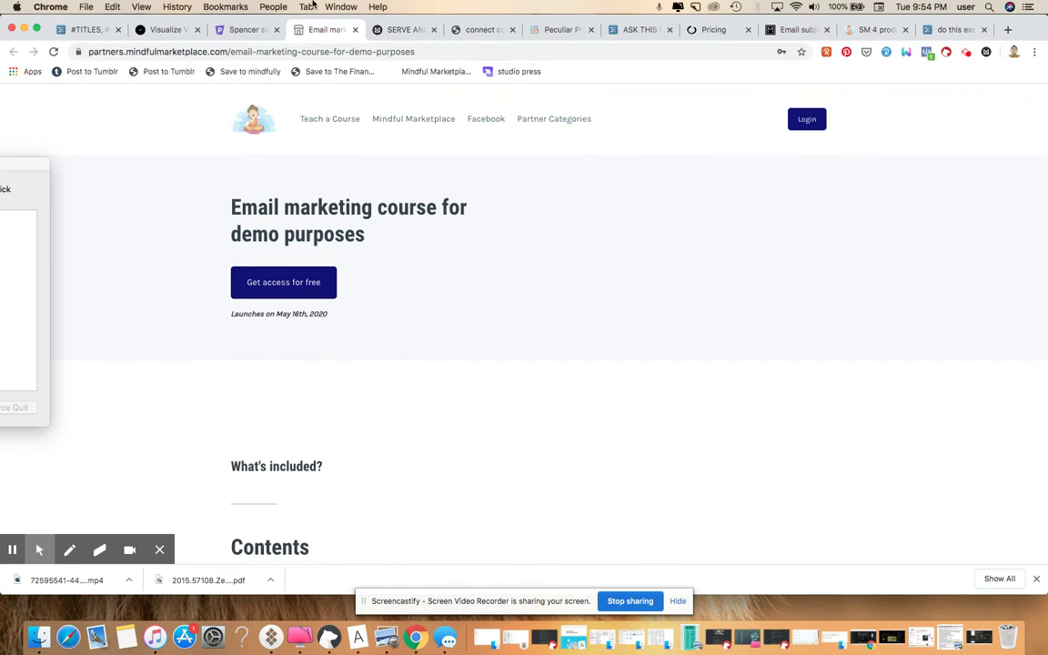
click(240, 28)
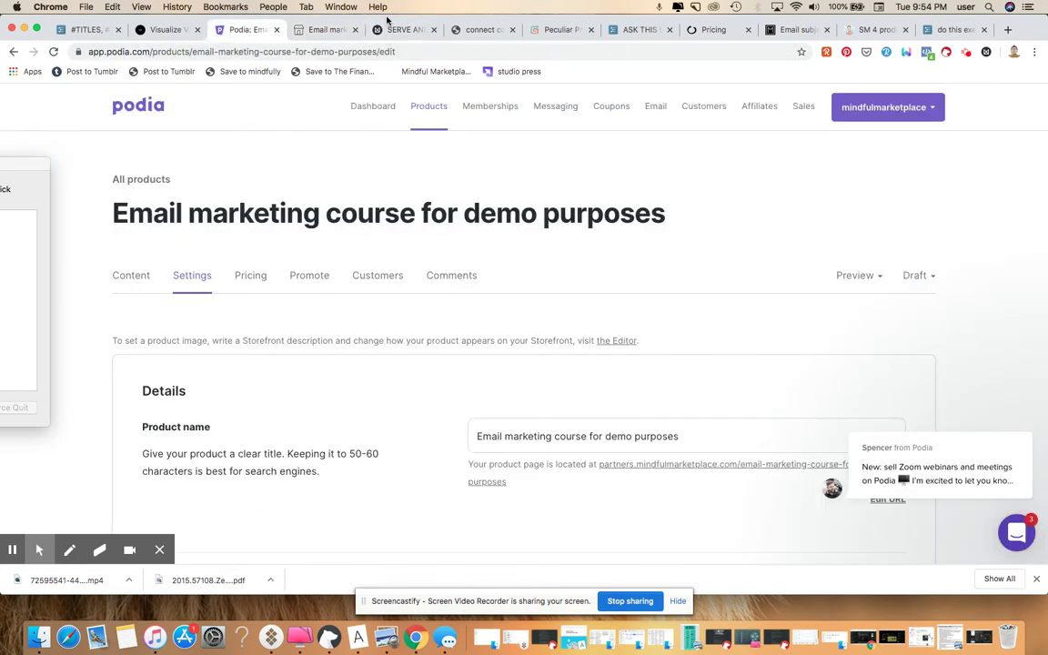
- Open the course's pricing settings and set the product price to $99.00
drag(401, 20, 475, 18)
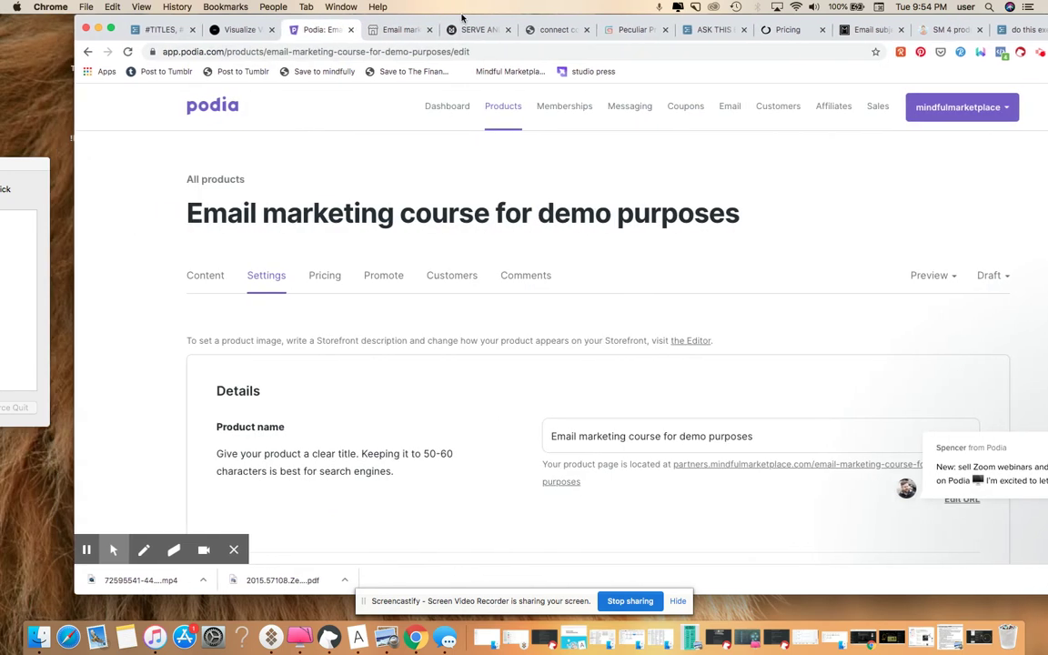
click(329, 278)
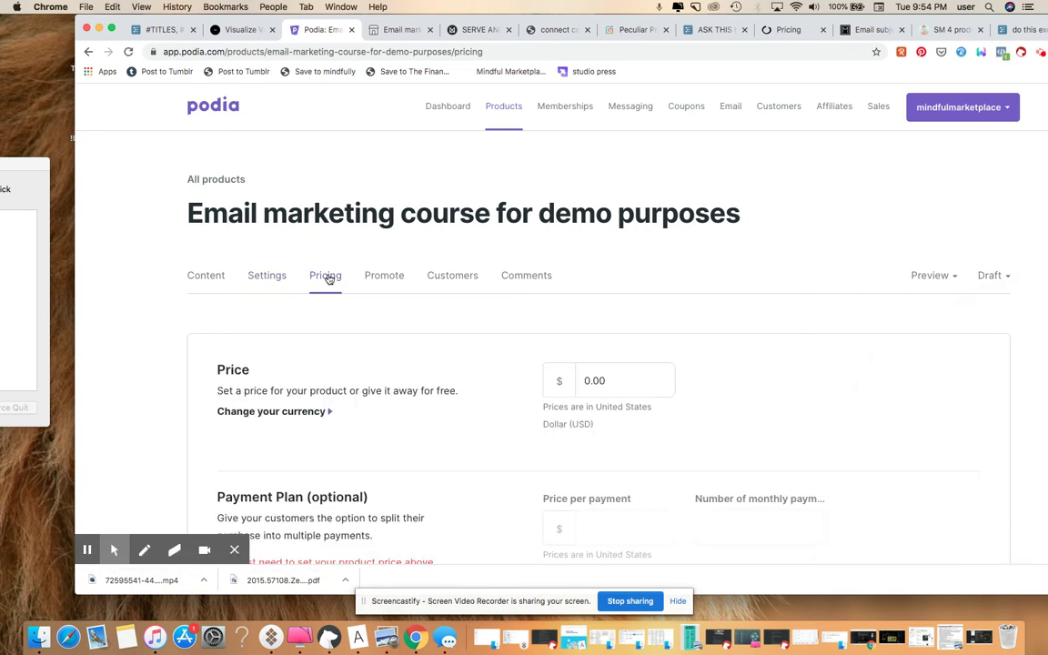
click(989, 115)
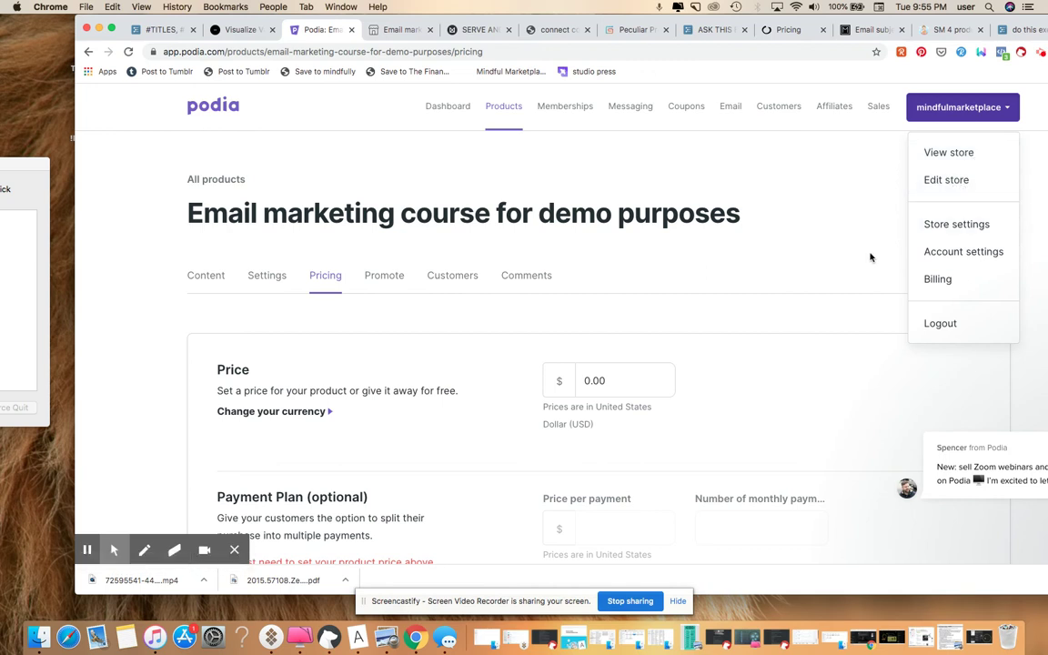
click(762, 323)
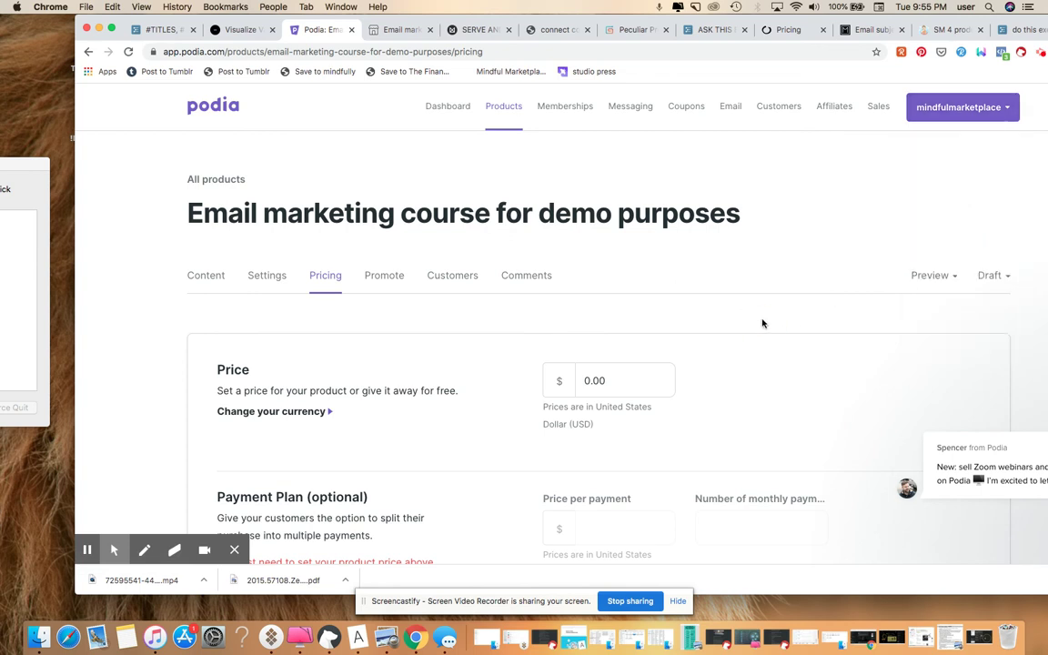
click(735, 266)
scroll(735, 266, down, 4)
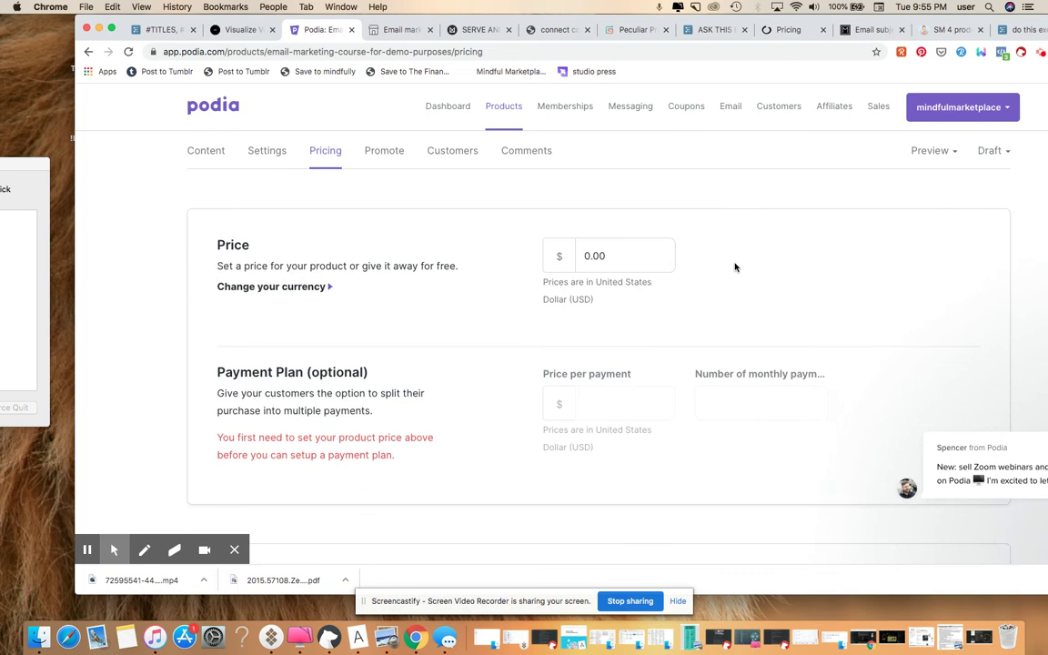
click(602, 196)
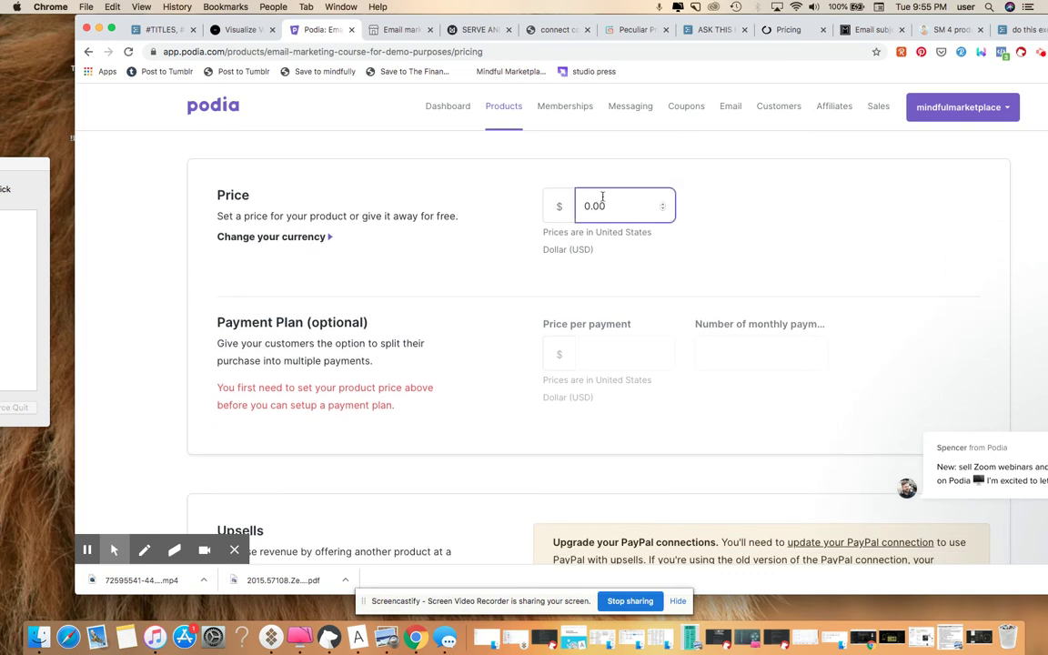
text(99)
key(BackSpace)
click(782, 216)
- Add a payment plan of 3 monthly payments at $34 each
click(607, 353)
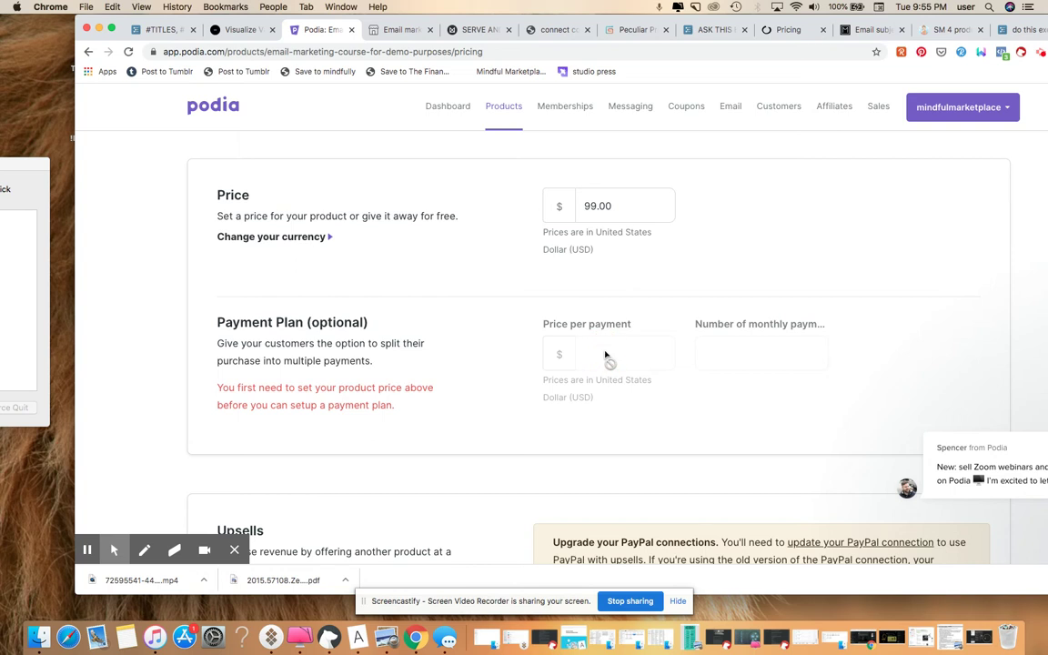
click(600, 354)
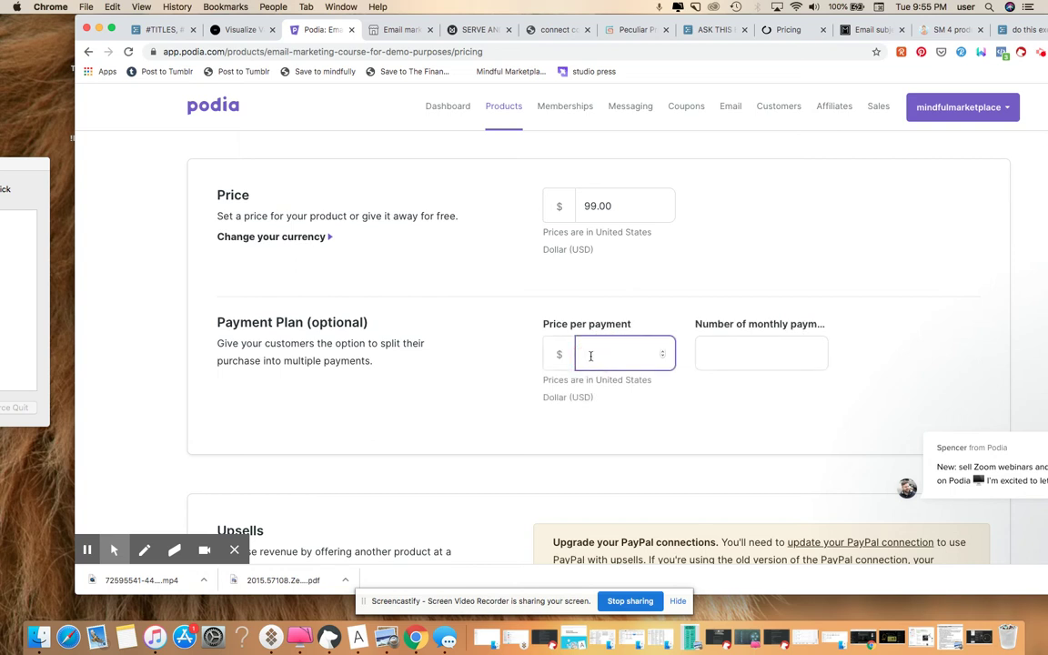
click(758, 352)
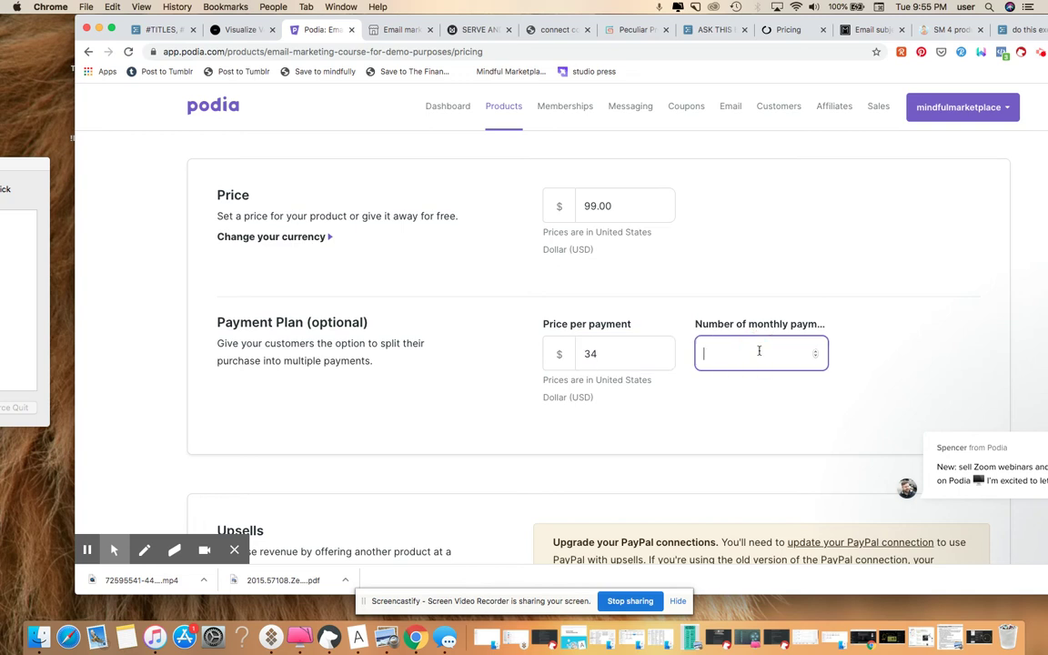
text(3)
click(940, 213)
- Look over the Upsells section, preview the course's sales page with its purchase options, and close the preview
scroll(942, 212, up, 5)
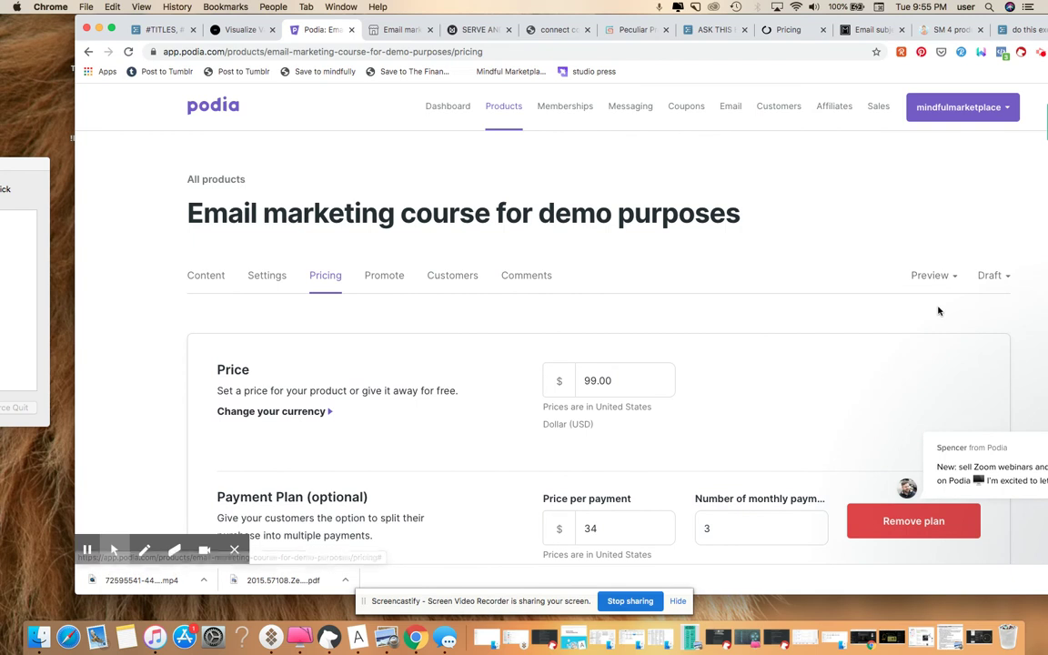
scroll(939, 310, down, 1)
scroll(939, 310, down, 10)
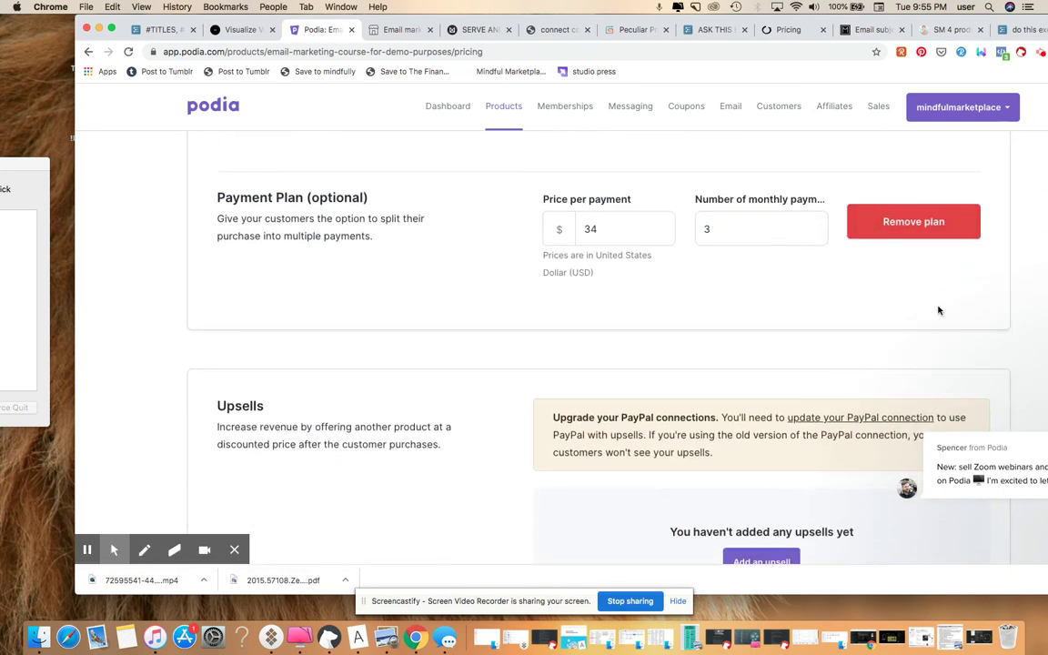
scroll(939, 310, up, 10)
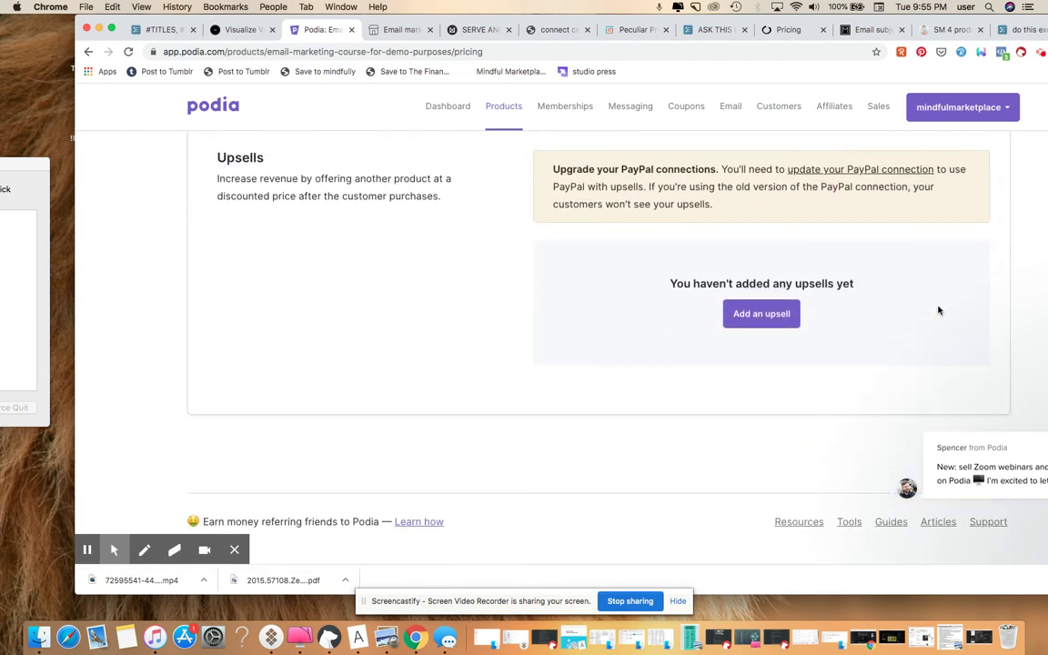
scroll(939, 310, up, 2)
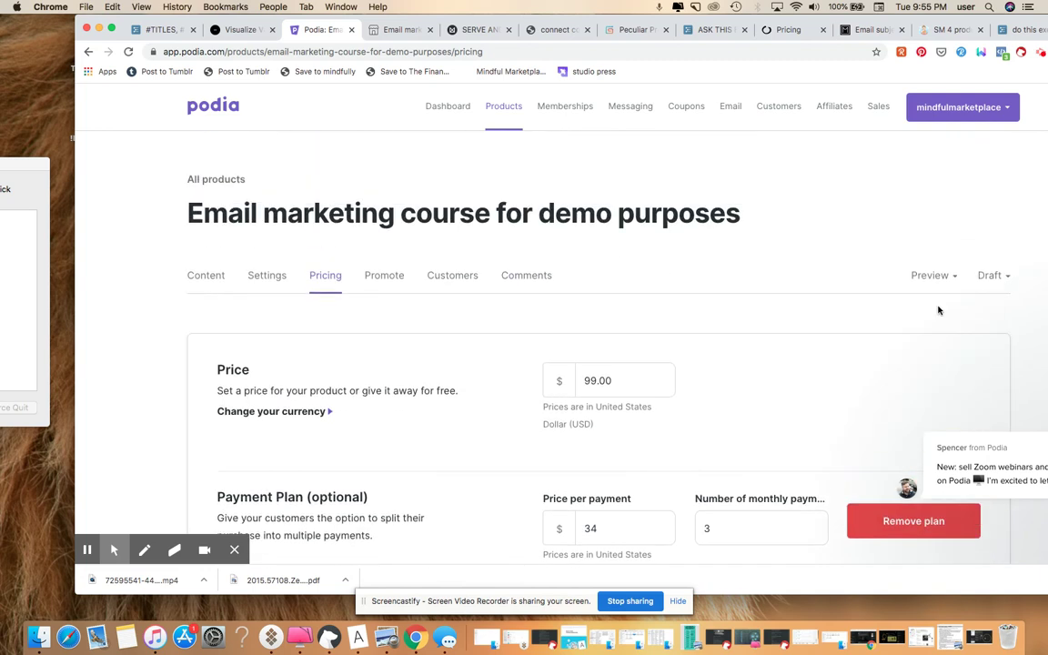
click(933, 277)
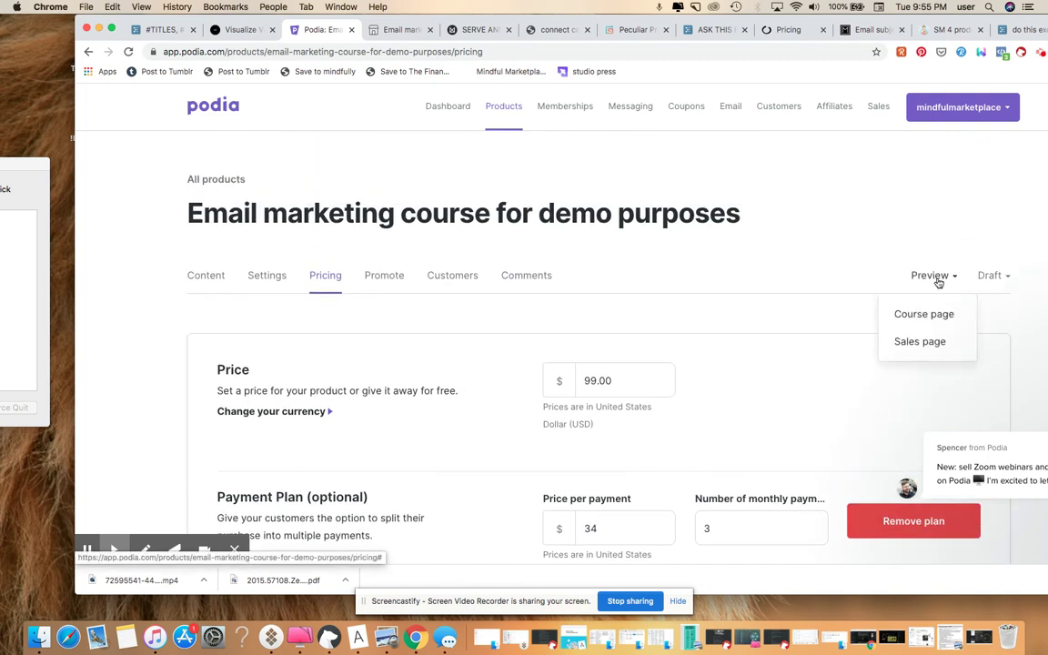
click(919, 342)
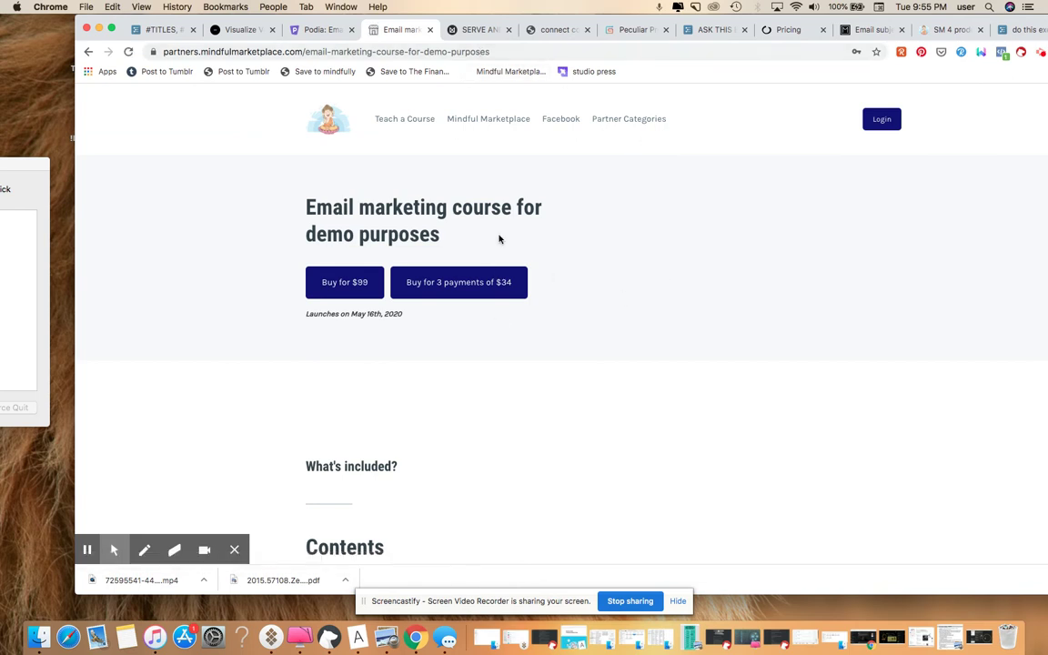
click(431, 30)
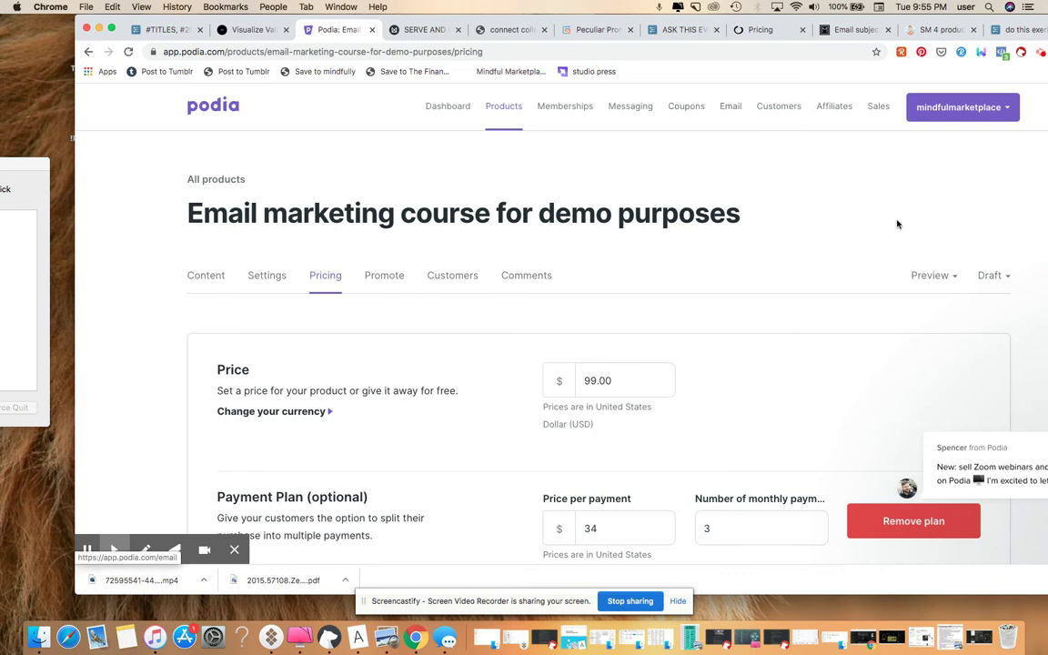
- Change the course's status to Pre-launch so that it collects emails before launch
click(949, 280)
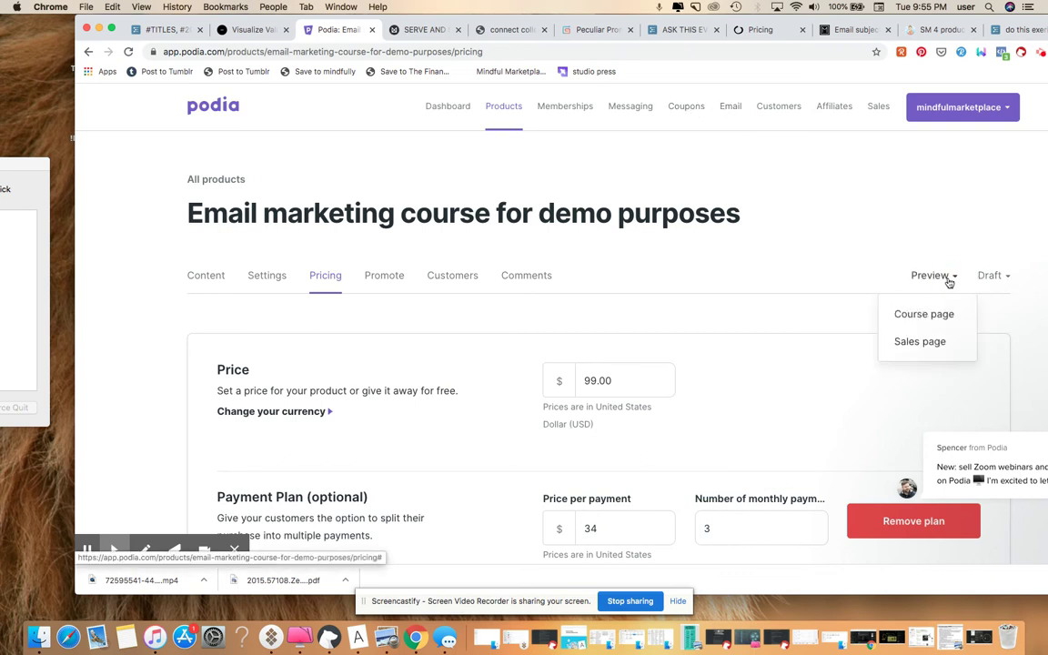
click(994, 278)
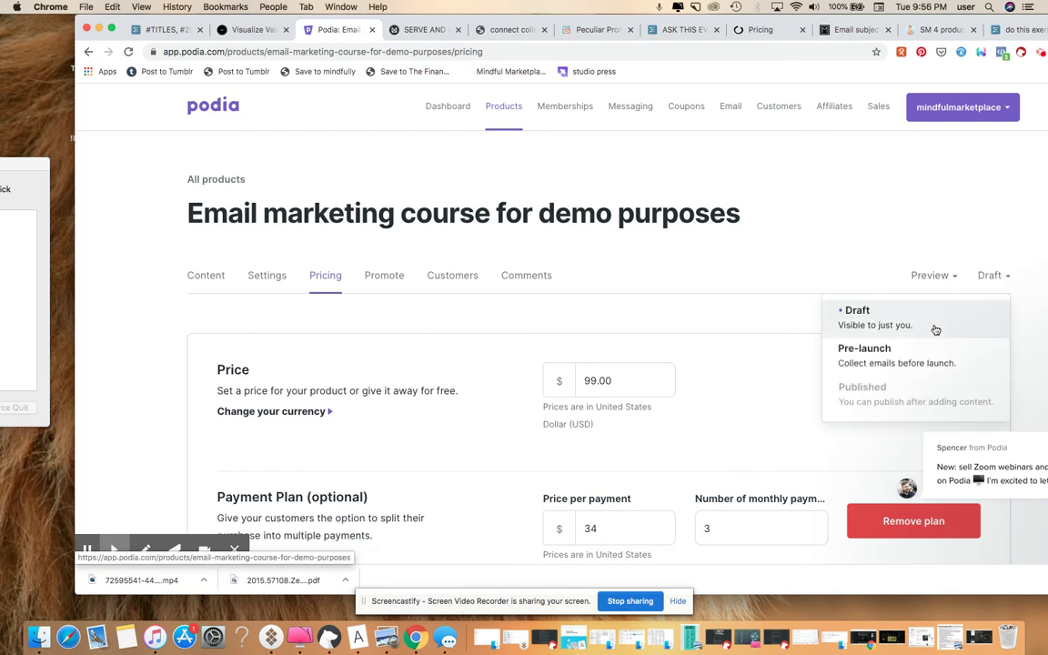
click(925, 353)
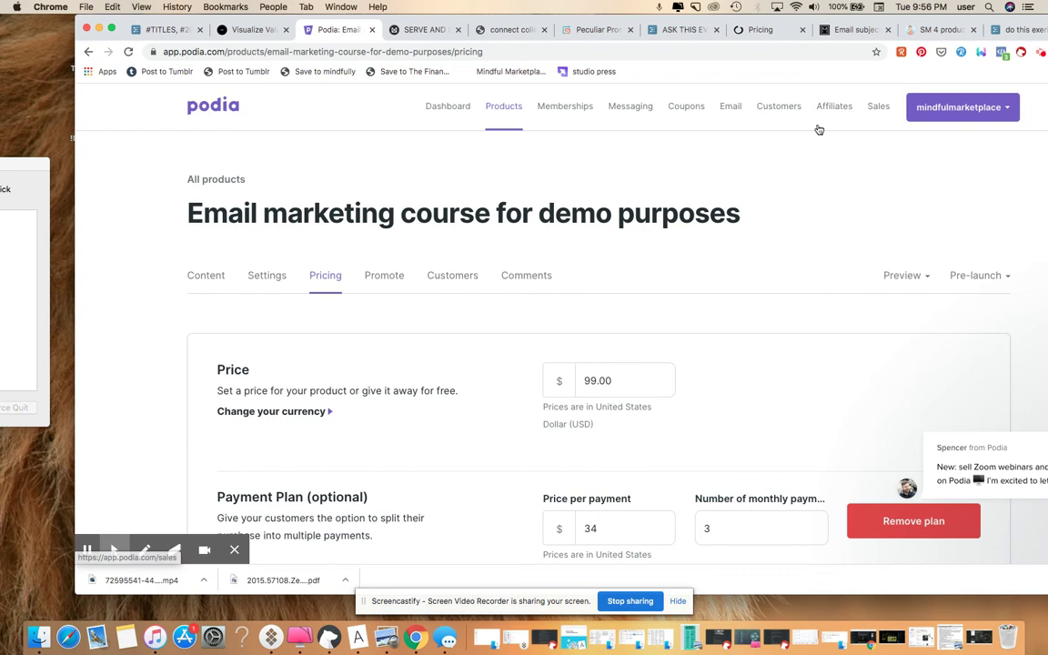
- Preview the sales page in its pre-launch form to check the email sign-up, and return to the course admin
click(922, 283)
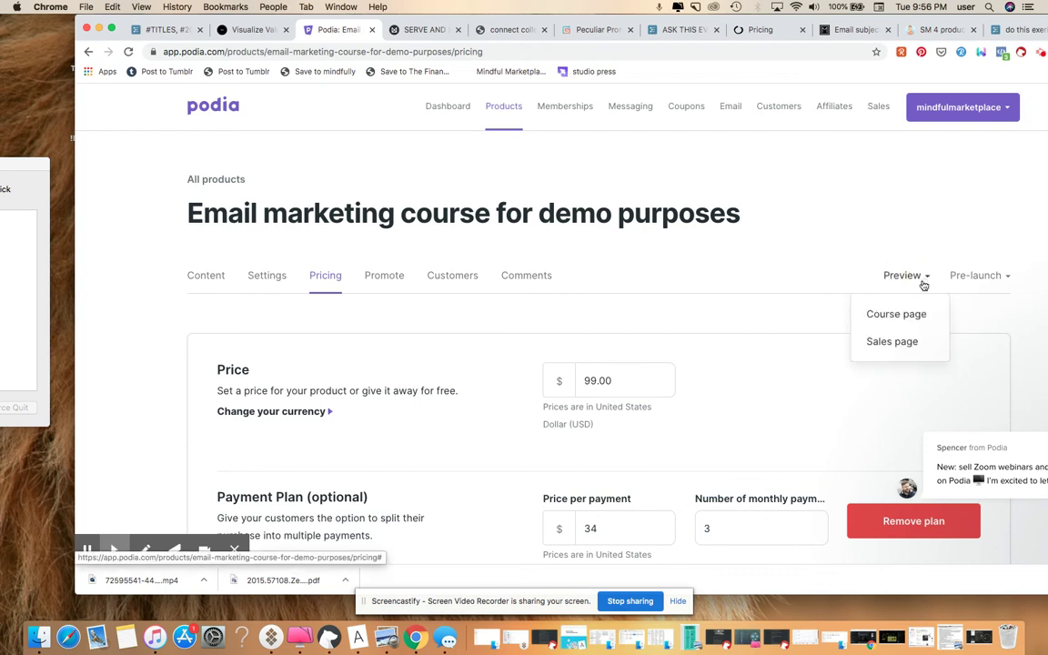
click(901, 339)
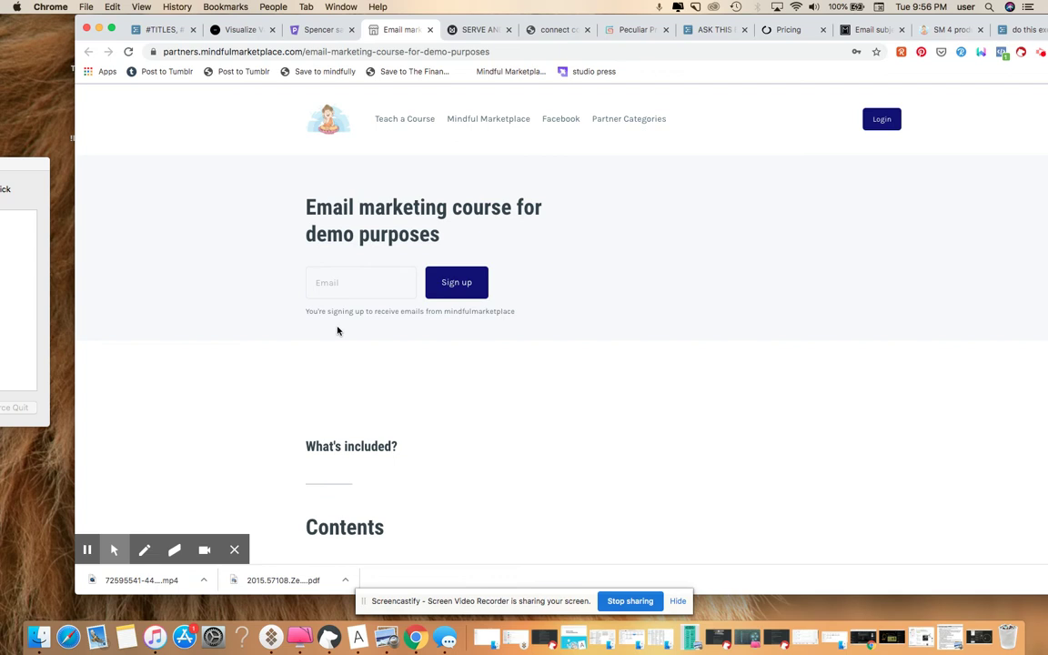
click(310, 28)
- Create a new email campaign in the store's email section
click(734, 107)
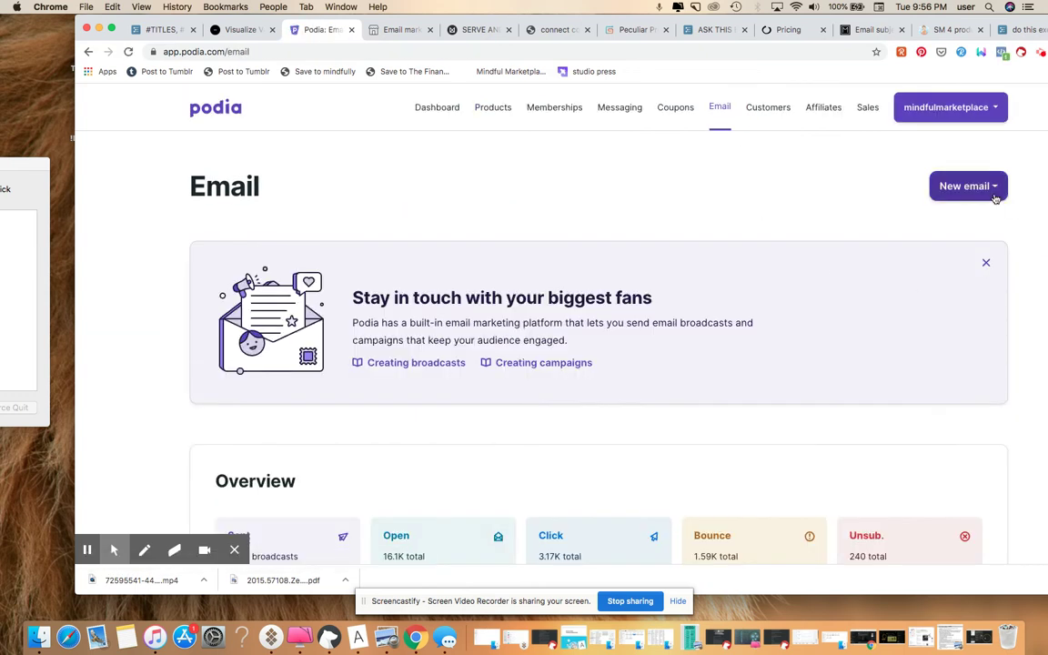
click(995, 199)
click(922, 309)
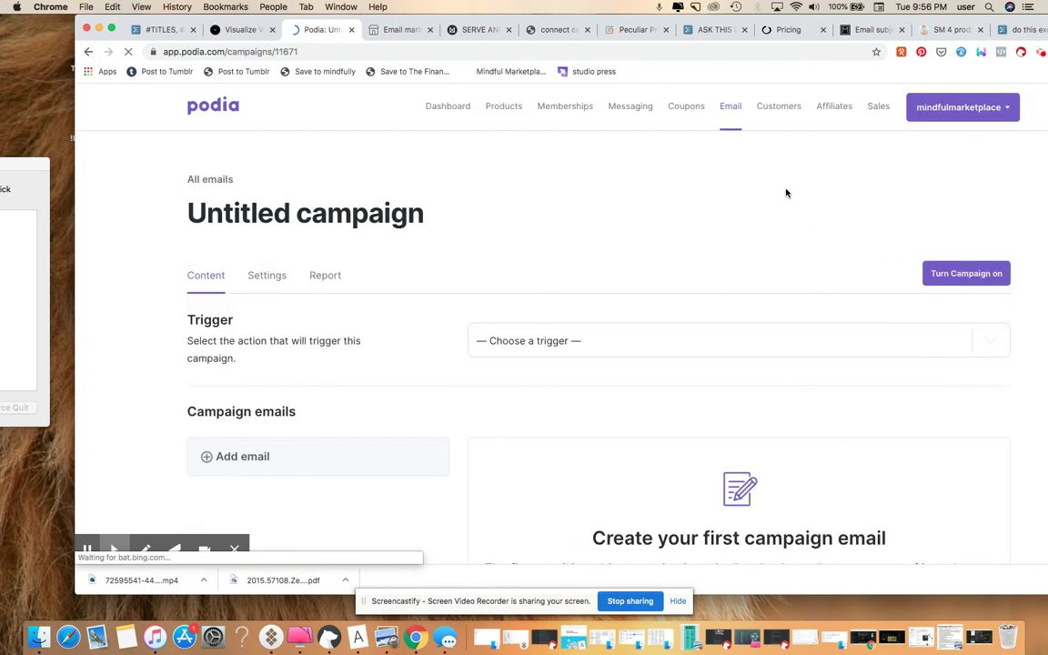
- Set the campaign's trigger to the Pre-Launch Signup for "Email marketing course for demo purposes"
scroll(527, 223, down, 1)
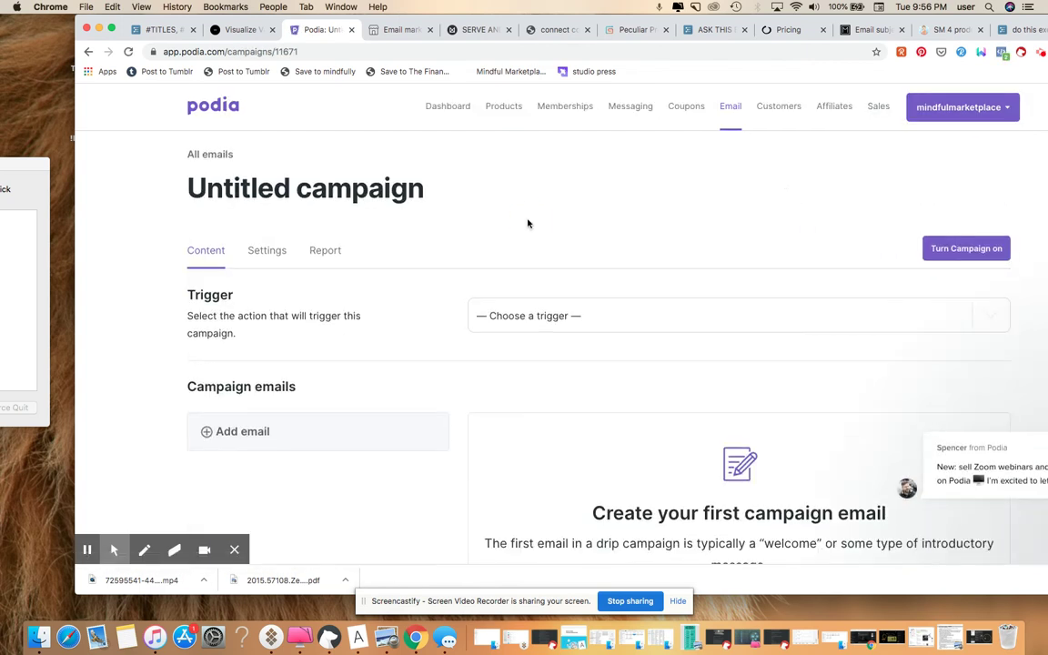
scroll(527, 223, down, 4)
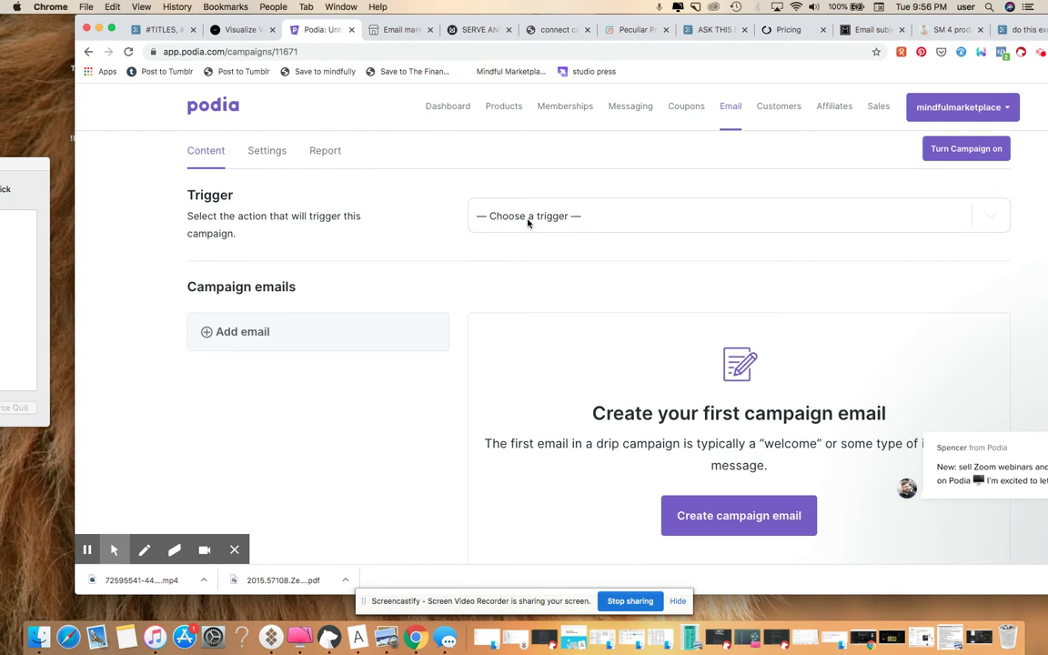
click(551, 220)
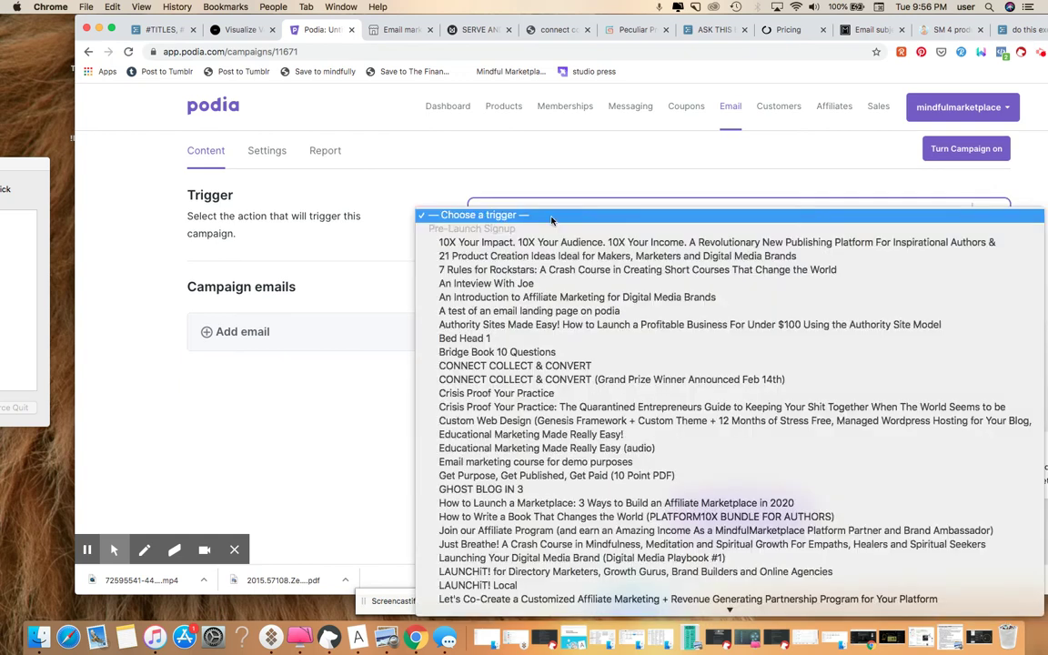
key(Down)
key(Down)
key(Down)
key(Down)
key(Down)
key(Down)
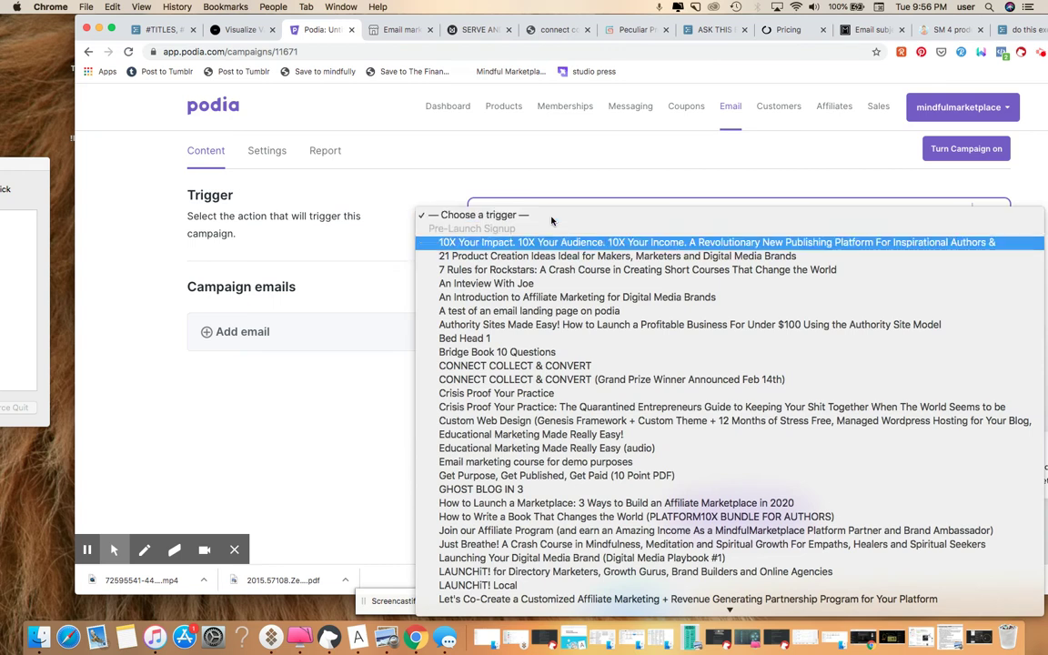
key(Down)
key(Down)
key(Down)
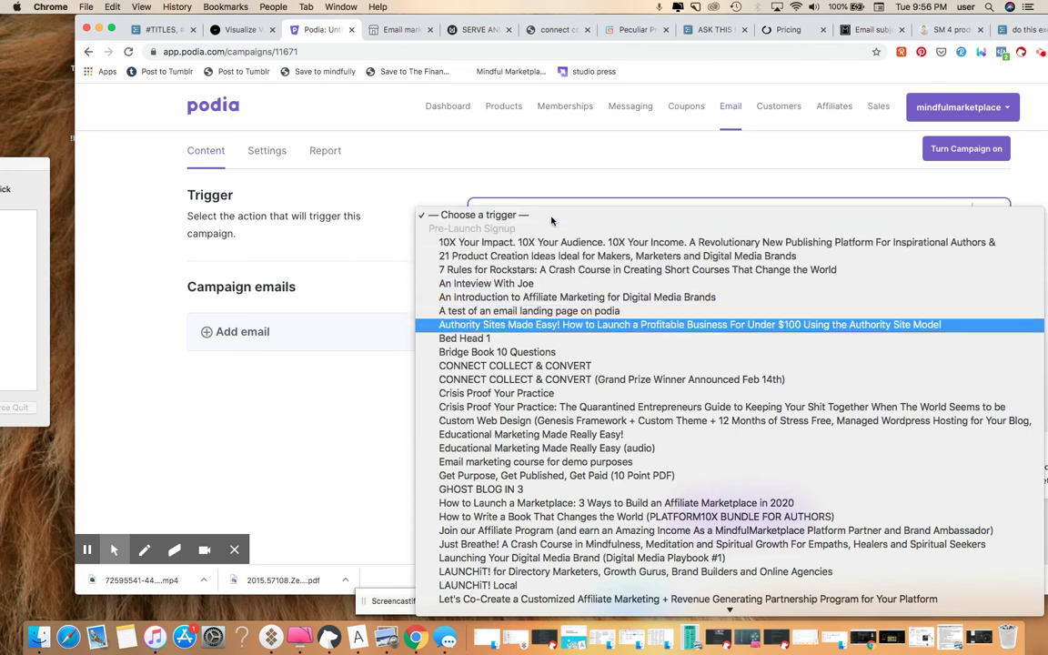
key(Down)
key(Down)
key(Down)
key(Down)
key(Down)
key(Down)
key(Down)
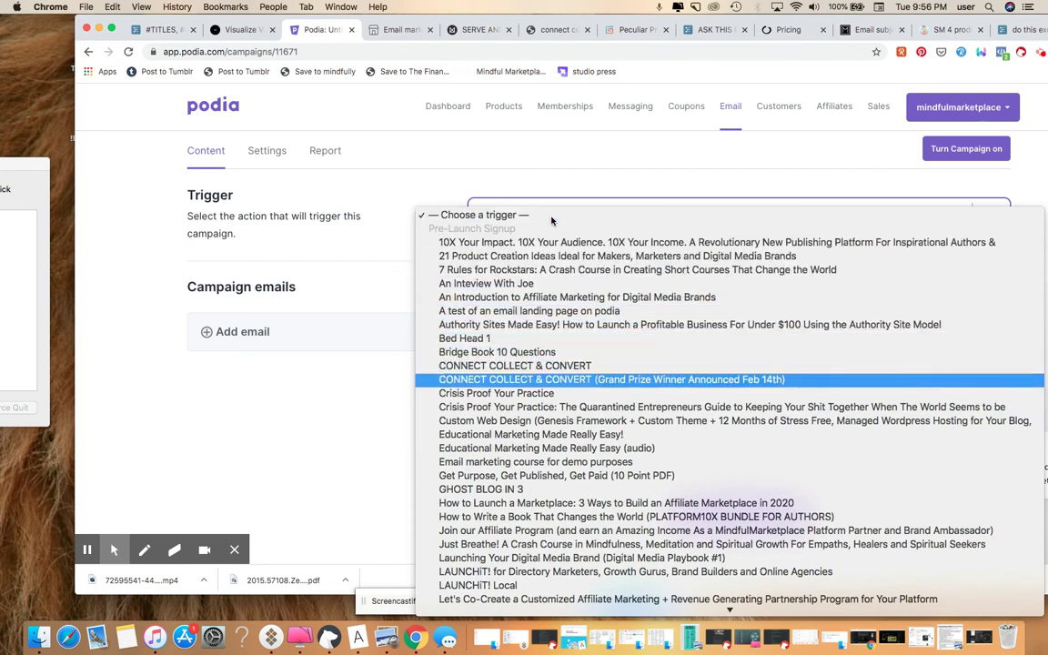
key(Down)
key(Down)
key(Down)
key(Down)
key(Down)
key(Down)
key(Down)
key(Down)
key(Down)
key(Down)
key(Down)
key(Down)
key(Down)
key(Down)
key(Down)
key(Down)
key(Down)
key(Down)
key(Down)
key(Down)
key(Down)
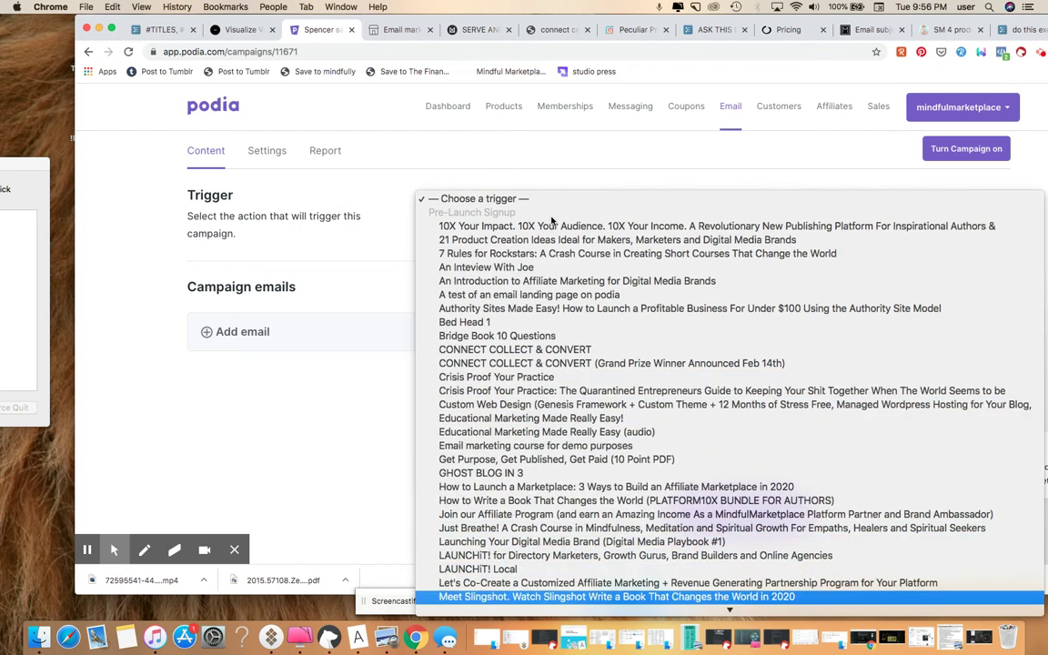
key(Down)
key(Down)
key(Down)
key(Down)
key(Down)
key(Down)
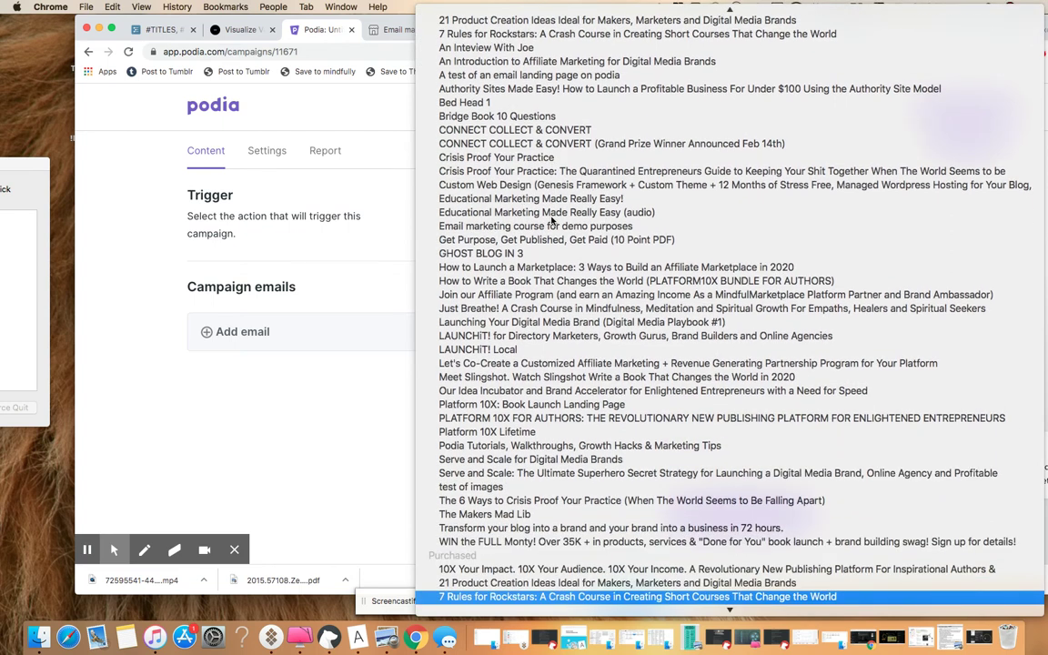
key(Up)
key(Up)
key(Up)
key(Up)
key(Up)
key(Up)
key(Up)
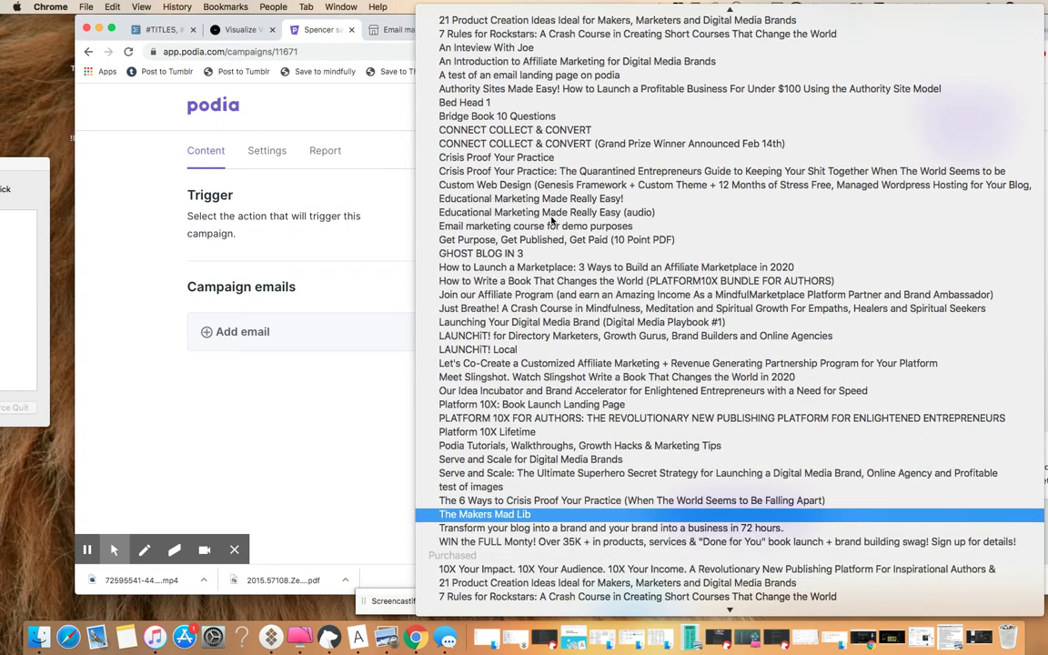
key(Up)
key(Up)
key(Up)
key(Up)
key(Up)
key(Up)
key(Up)
key(Up)
key(Up)
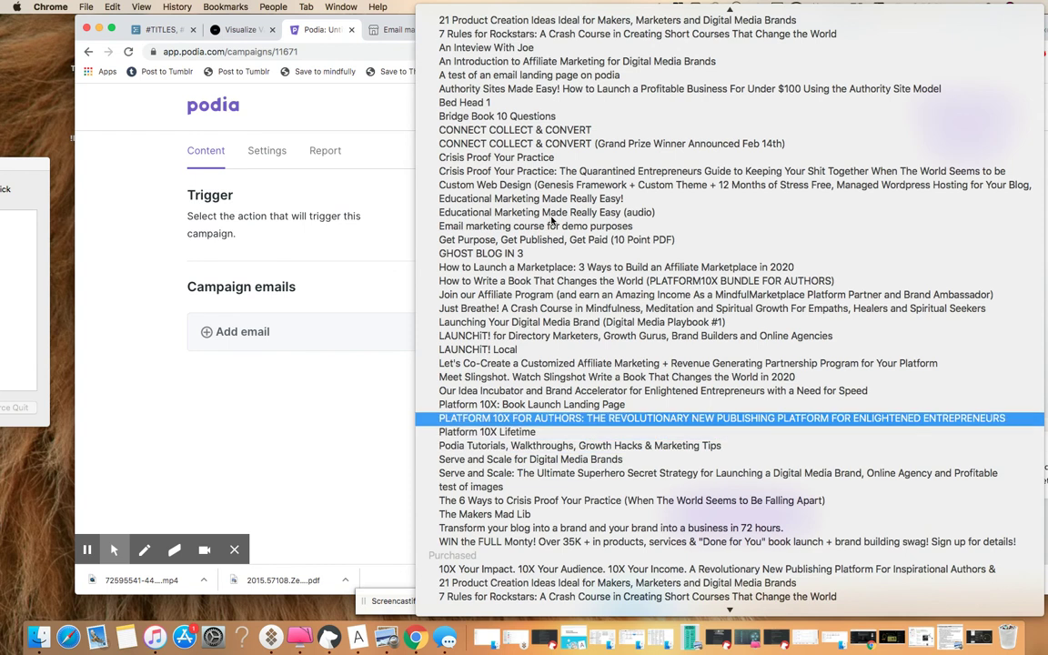
key(Up)
key(Up)
key(Up)
key(Up)
key(Up)
key(Up)
key(Up)
key(Up)
key(Up)
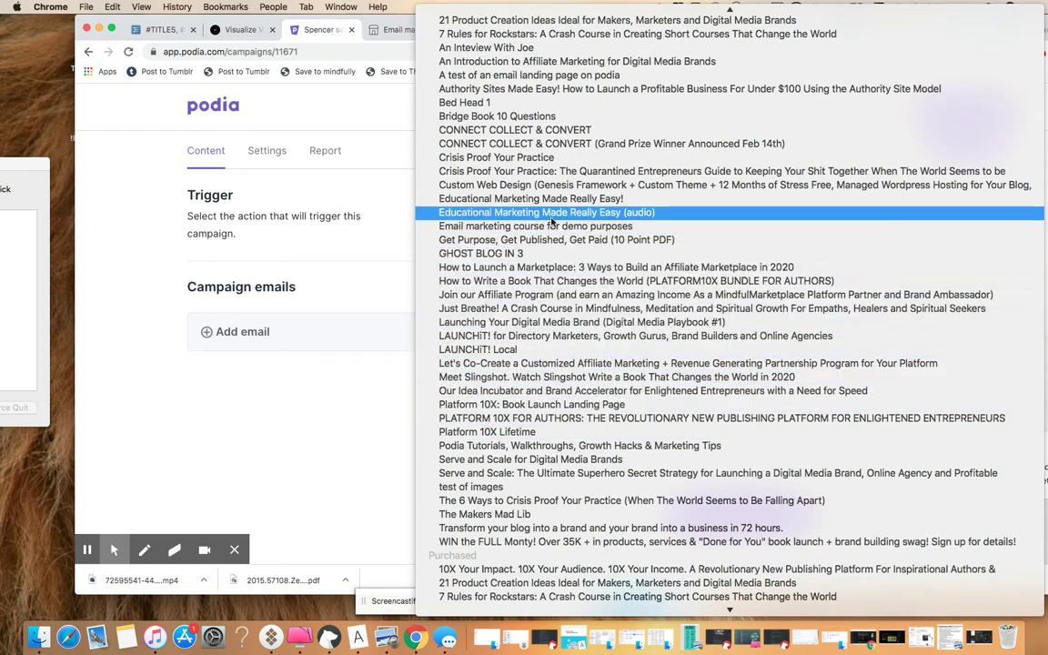
click(553, 227)
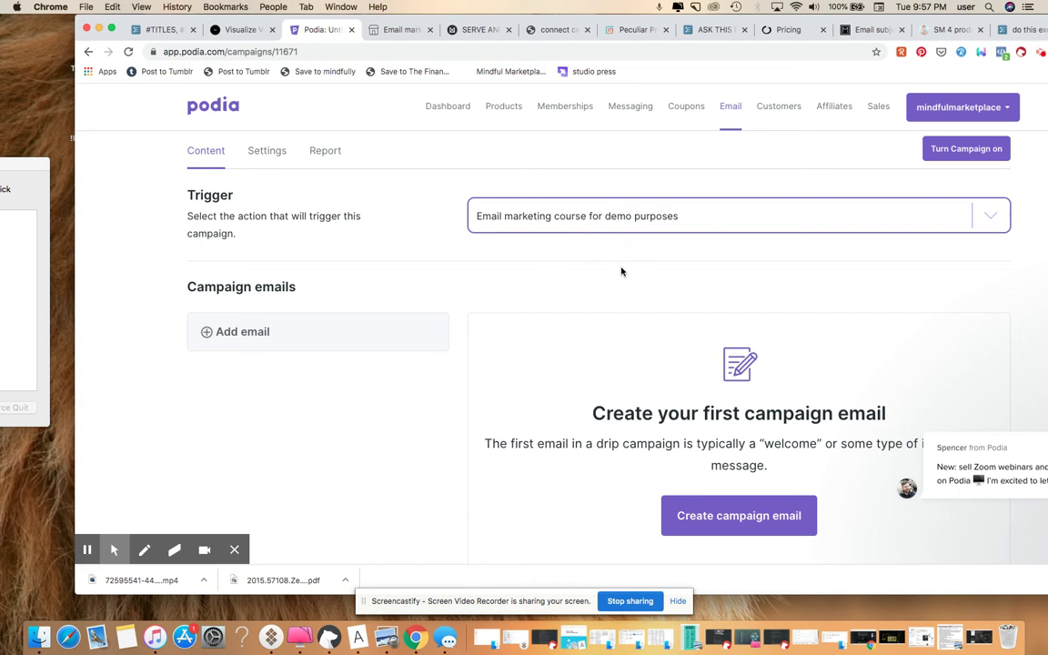
- Add the first email to the campaign and set it to send 0 days after the trigger event
click(524, 269)
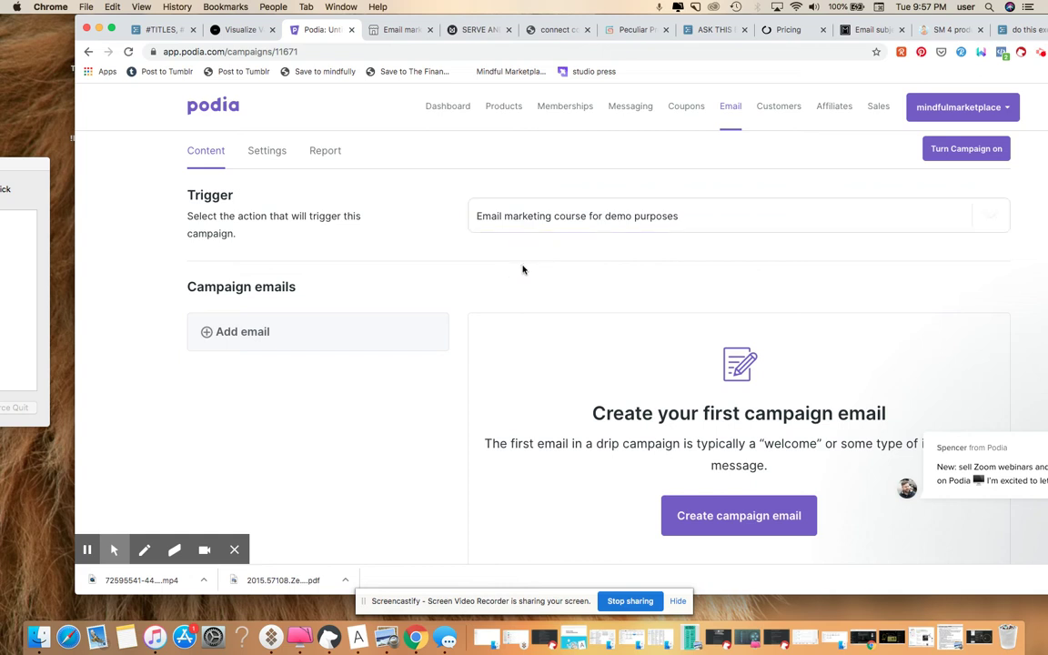
click(265, 333)
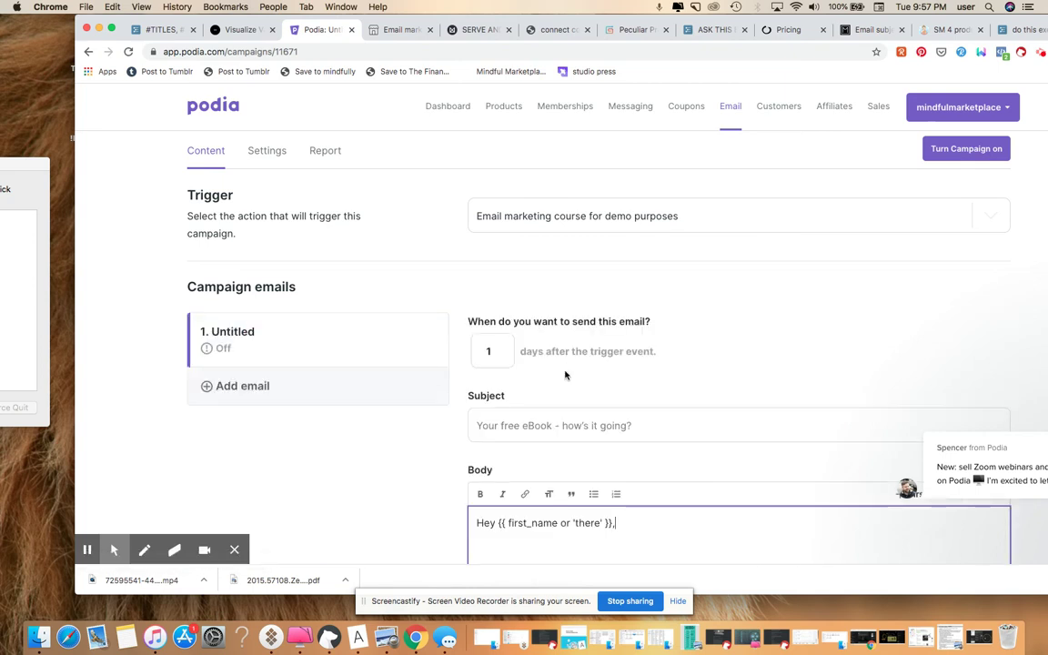
click(592, 354)
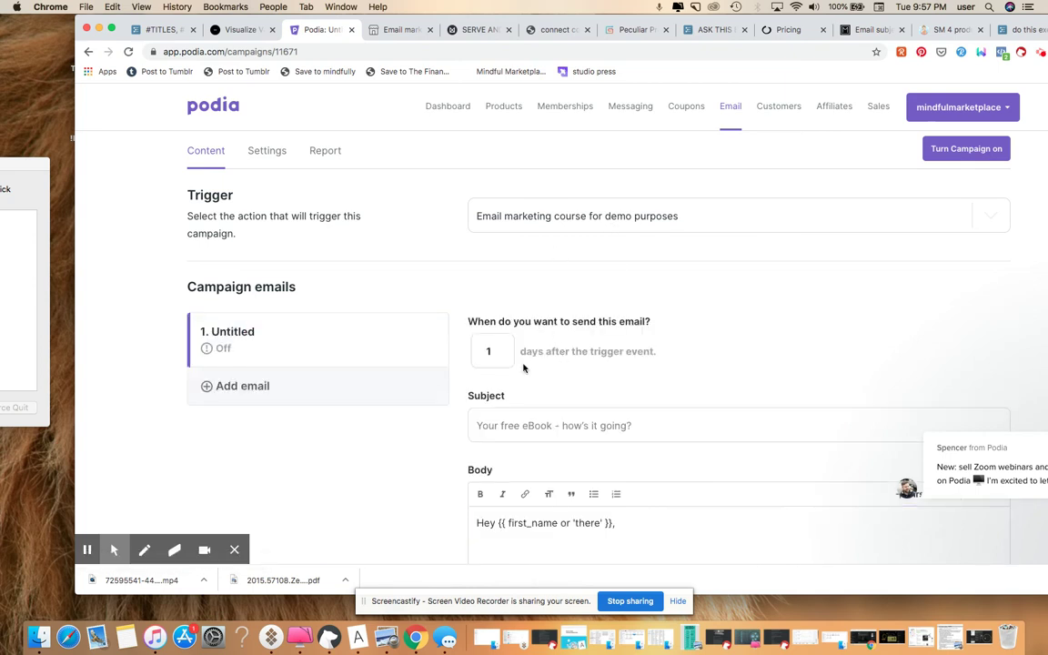
click(491, 352)
- Set the first email's subject to "Is this the best Podia demo ever? (Don't answer that.....my feelings get hurt easily!)"
click(571, 426)
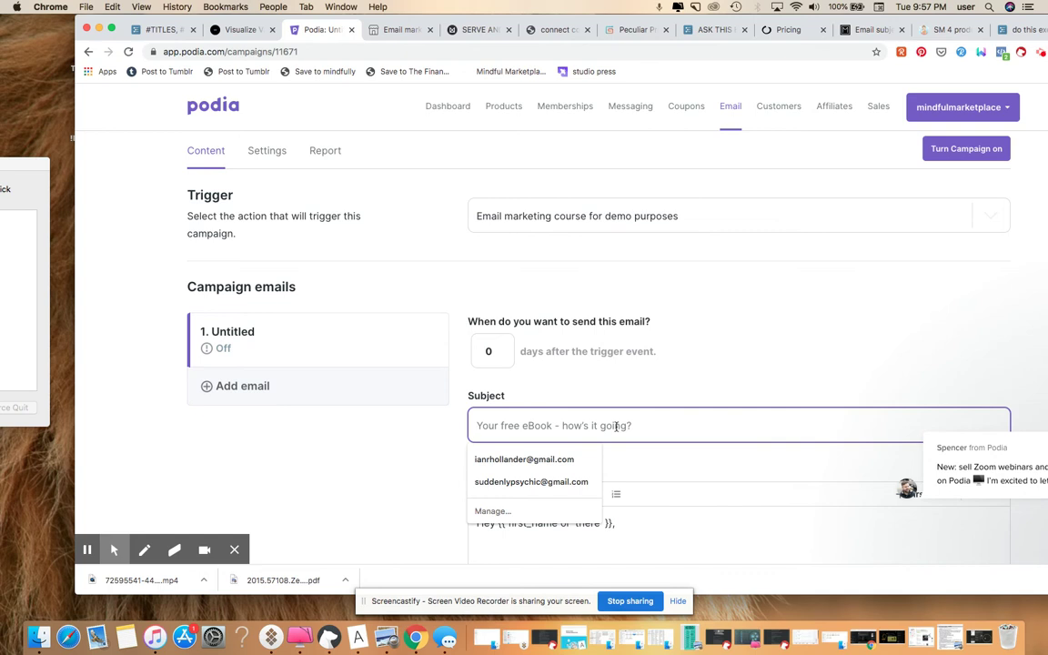
text(Is)
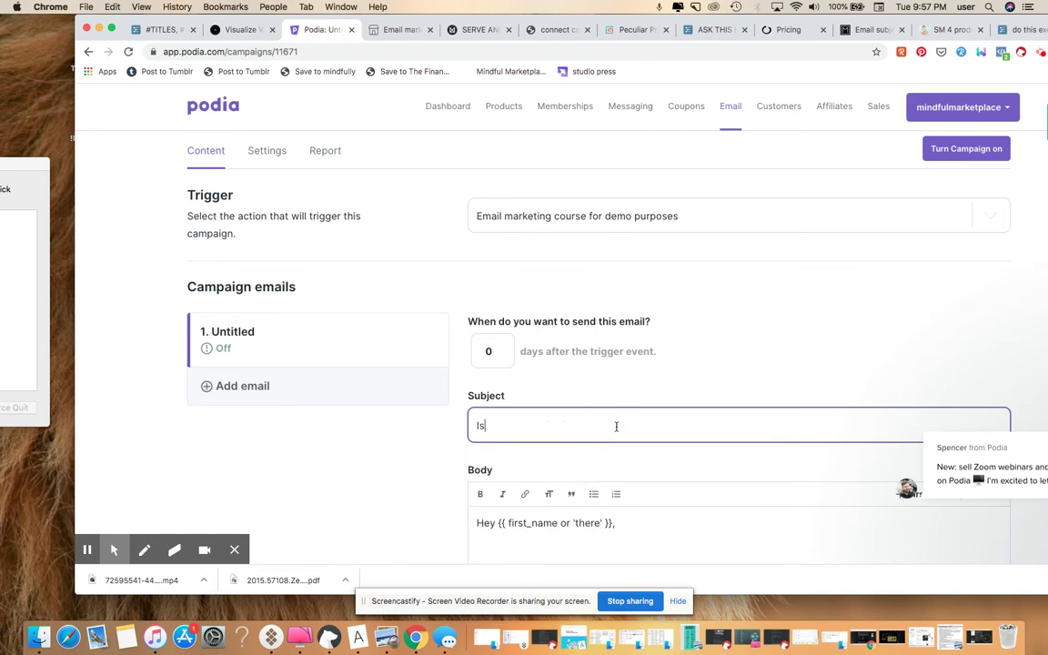
text( this the best )
text(Pold)
text(emai)
key(BackSpace)
key(BackSpace)
key(BackSpace)
key(BackSpace)
text(dem)
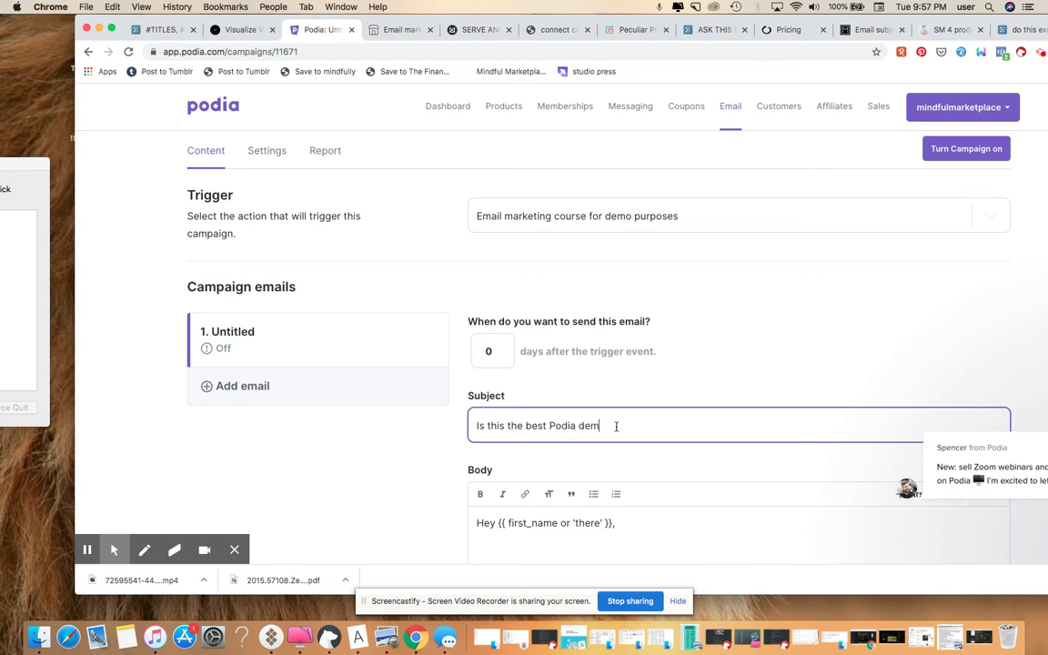
text(o ever?  (Don't answer that.....my fe)
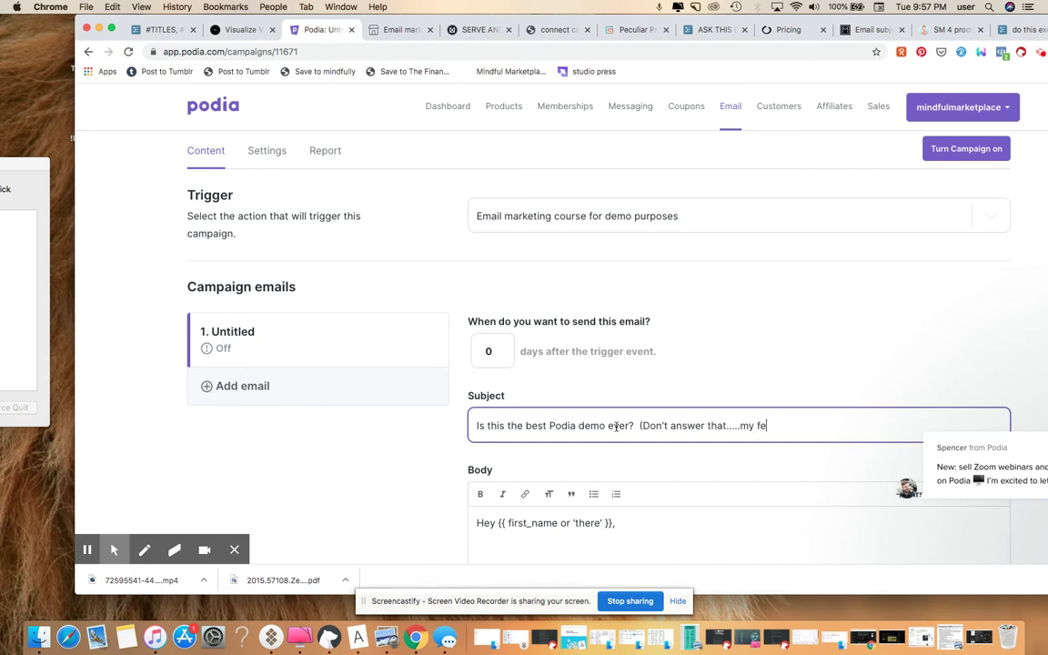
text(lings get hurt easily!))
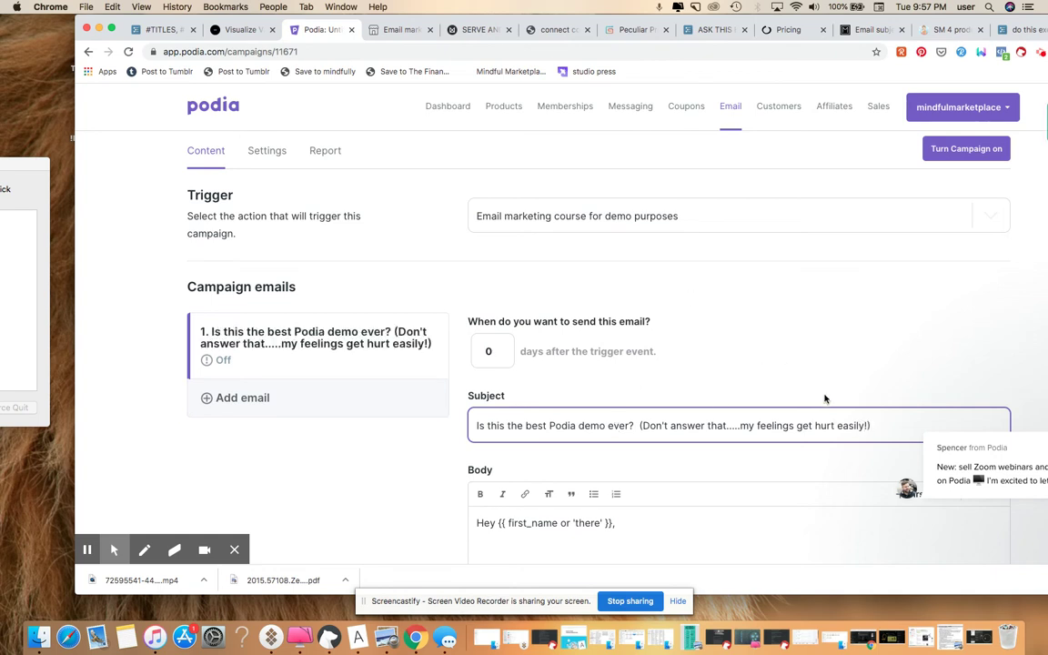
key(shift+Tab)
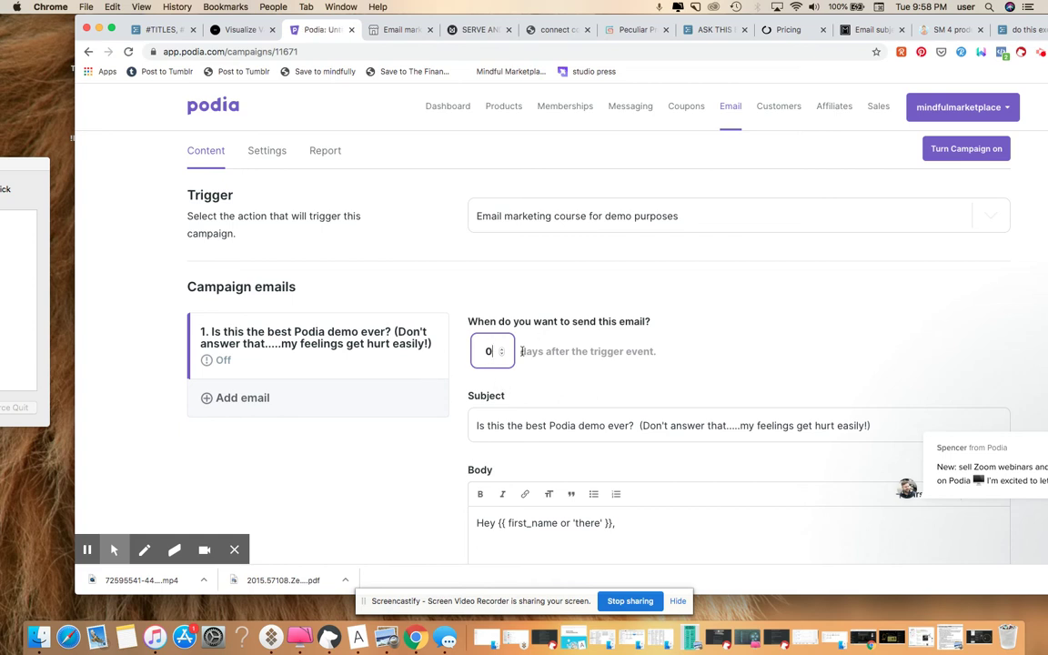
- Add a second campaign email with the subject "Day 2 (Here is some useful information you'll need to succeed)"
click(238, 398)
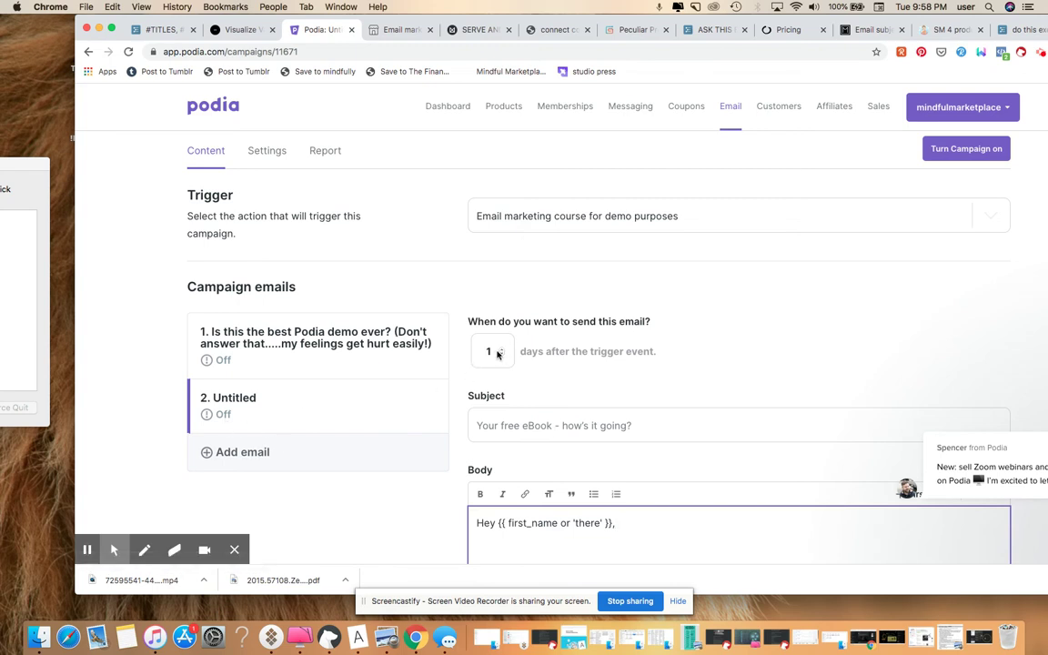
click(545, 425)
text(Day 2)
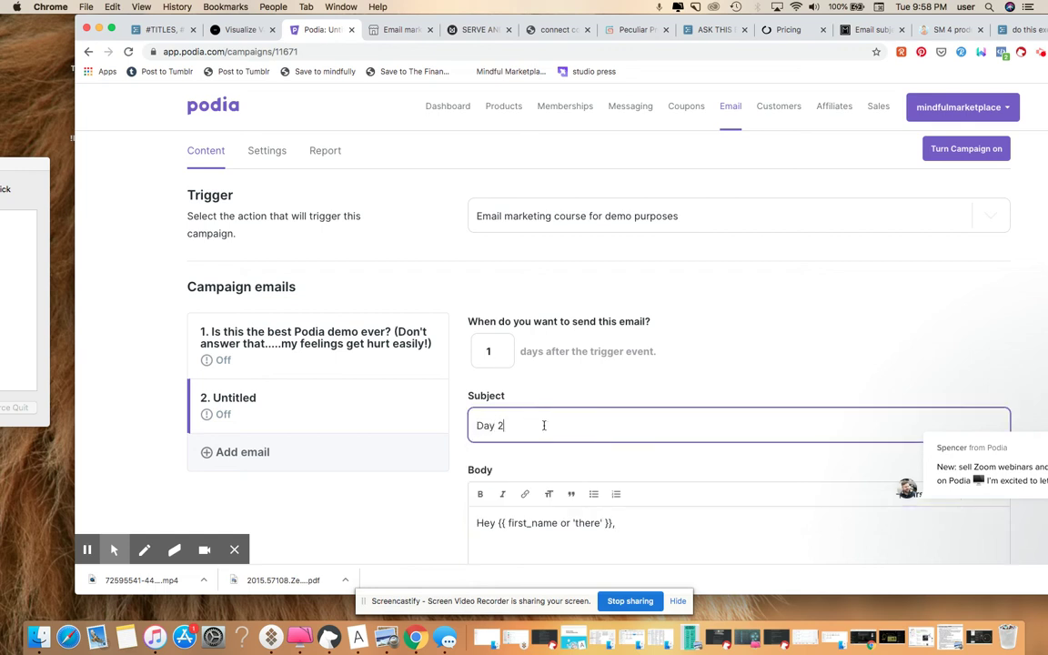
text( (How is)
key(BackSpace)
key(BackSpace)
key(BackSpace)
key(BackSpace)
key(BackSpace)
text(Here is some useful information you'll nbee)
key(BackSpace)
key(BackSpace)
key(BackSpace)
text(e)
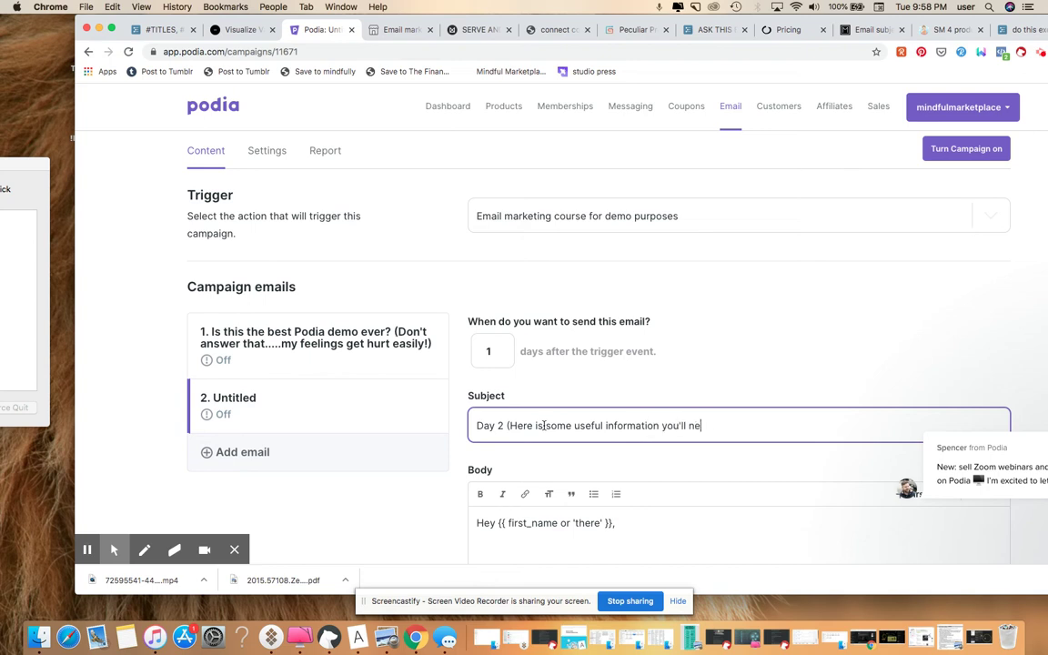
text(ed to succeed))
- Write "this is the day 2 content. Here is a lesson you'll love." below the second email's greeting and switch that email on
click(662, 544)
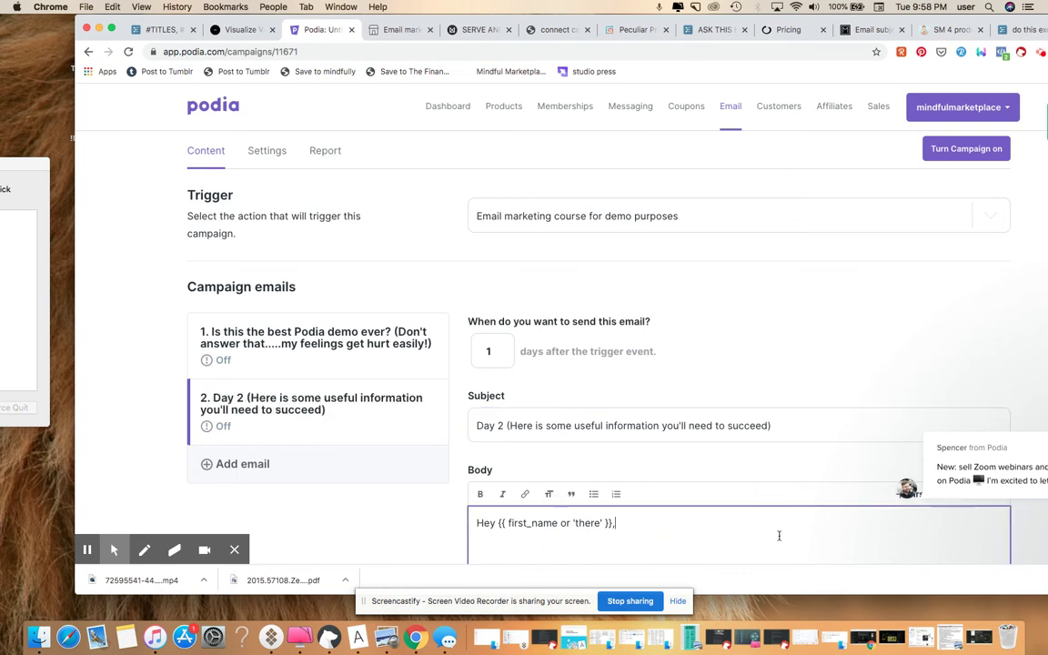
drag(745, 545, 744, 550)
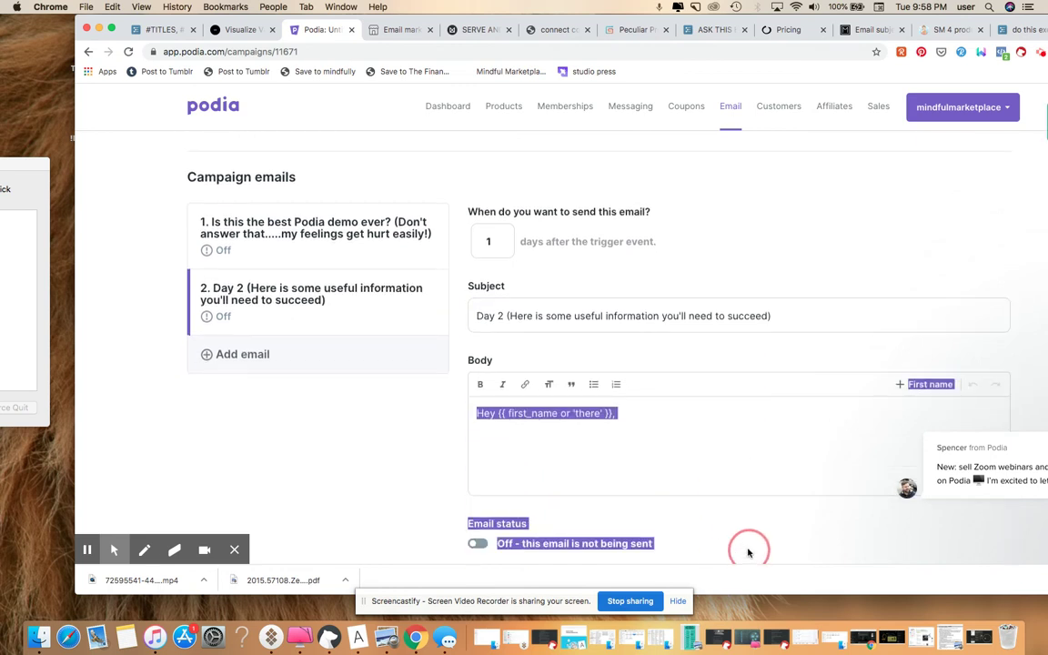
click(676, 475)
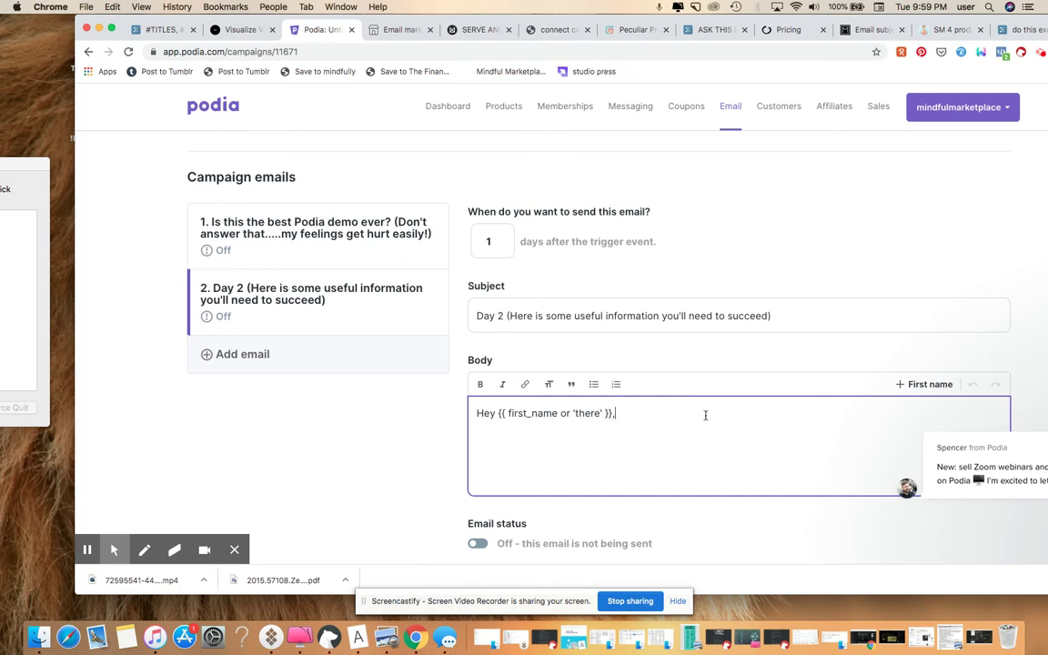
key(Return)
key(Return)
text(this is the day 2 content)
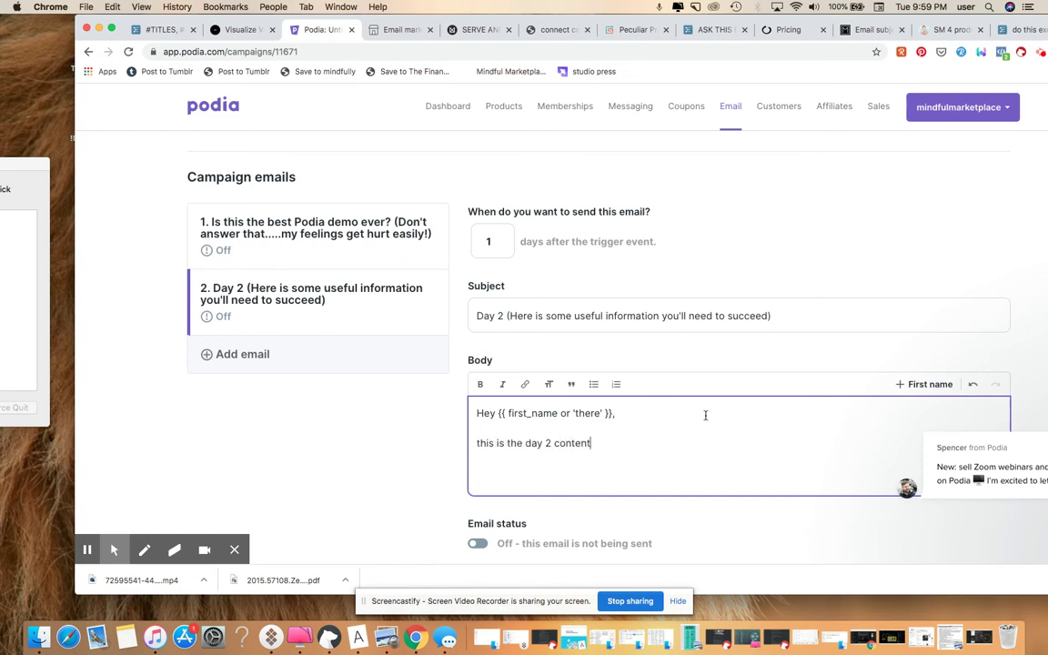
text(.  Here is a lesson you'll love.)
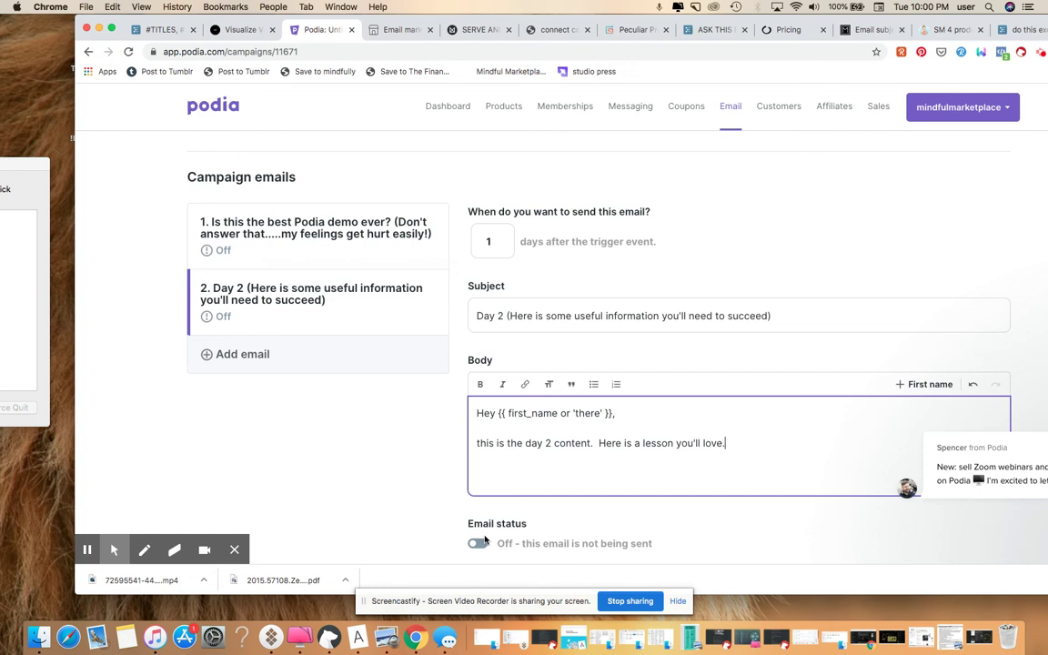
click(478, 543)
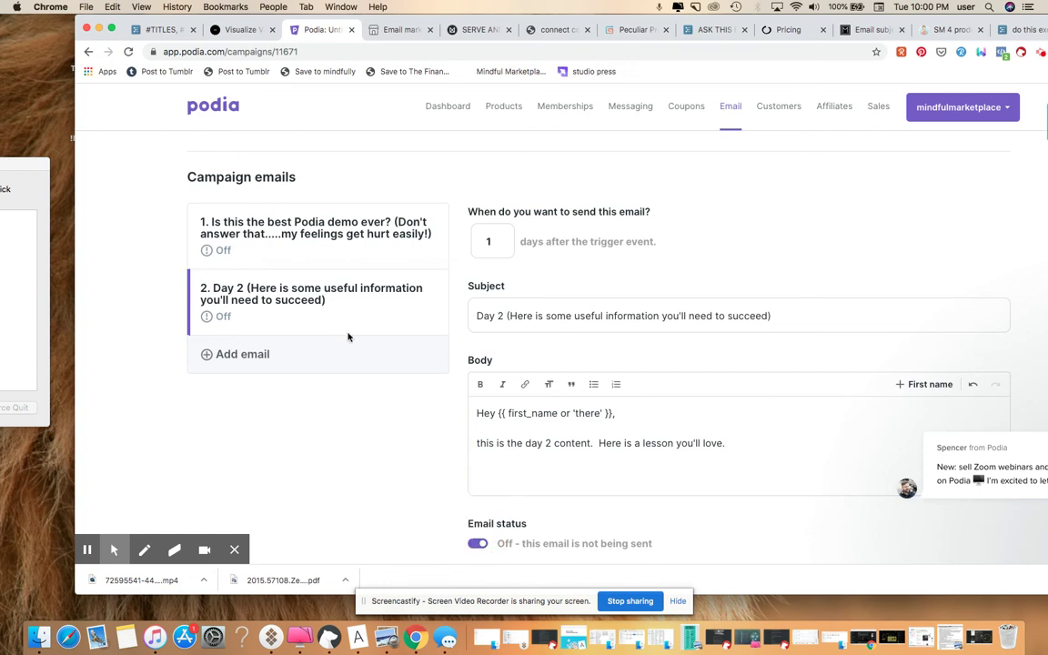
- Add a third campaign email with the subject "Day 3" and switch its email status on
click(271, 352)
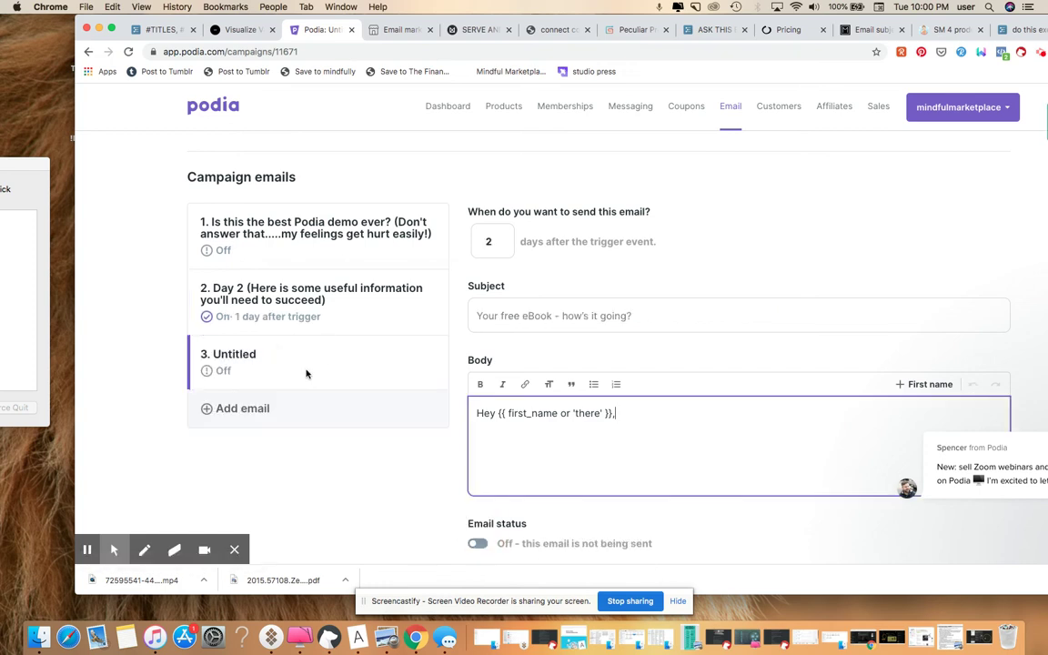
click(601, 310)
text(DAy)
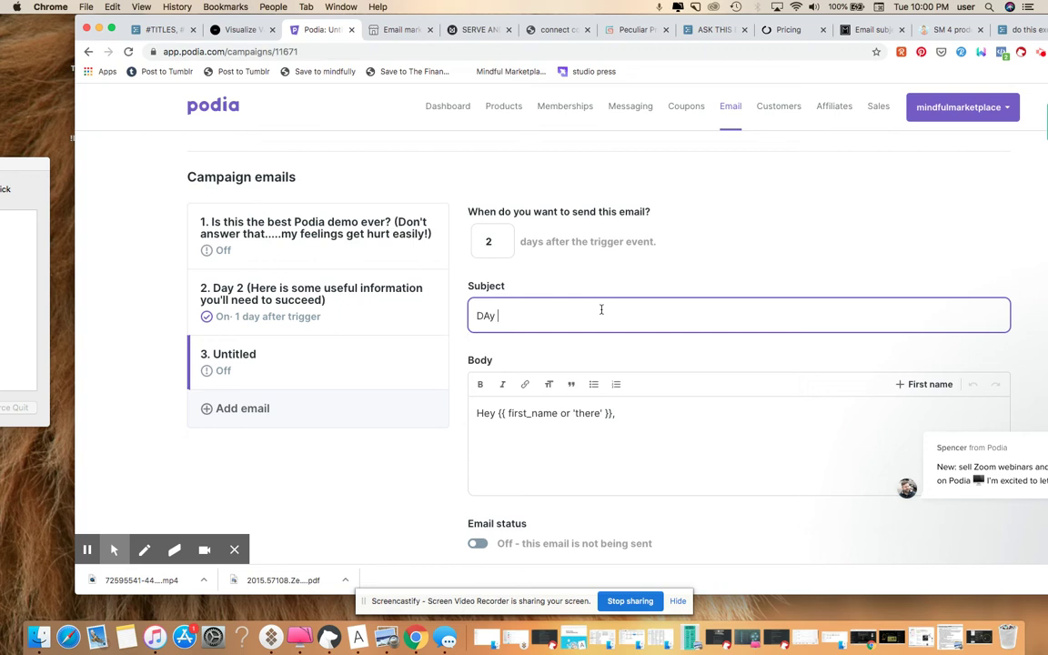
key(BackSpace)
key(BackSpace)
text(ay 3)
click(694, 427)
click(479, 543)
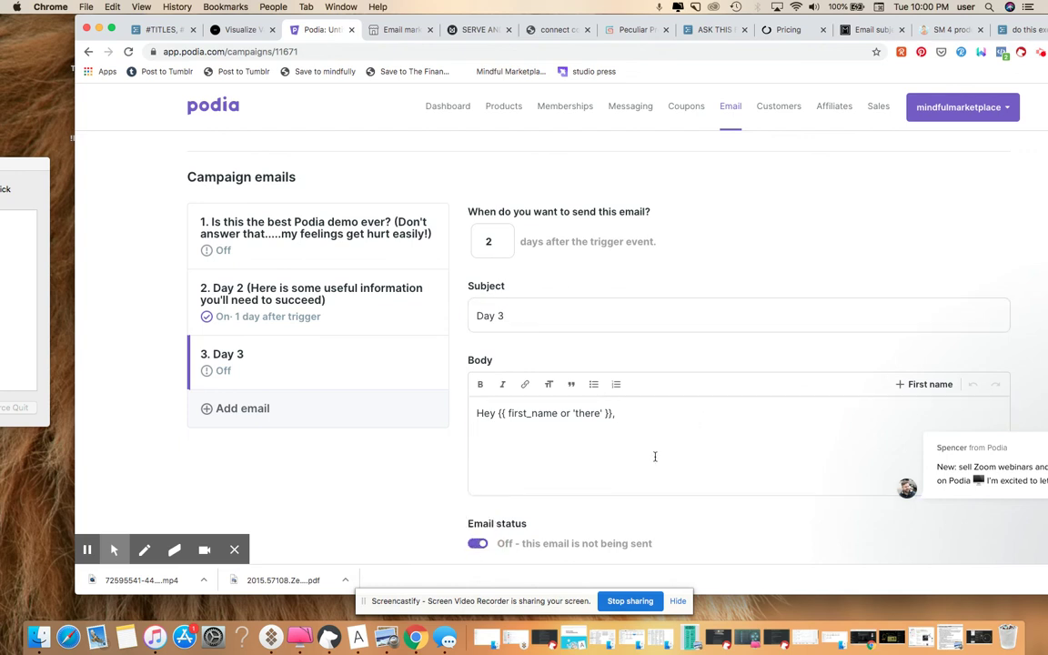
- Write in the third email's body: "Welcome to Day 3!~ Here we are! What do you want to discuss? I'm fresh out of ideas."
click(651, 423)
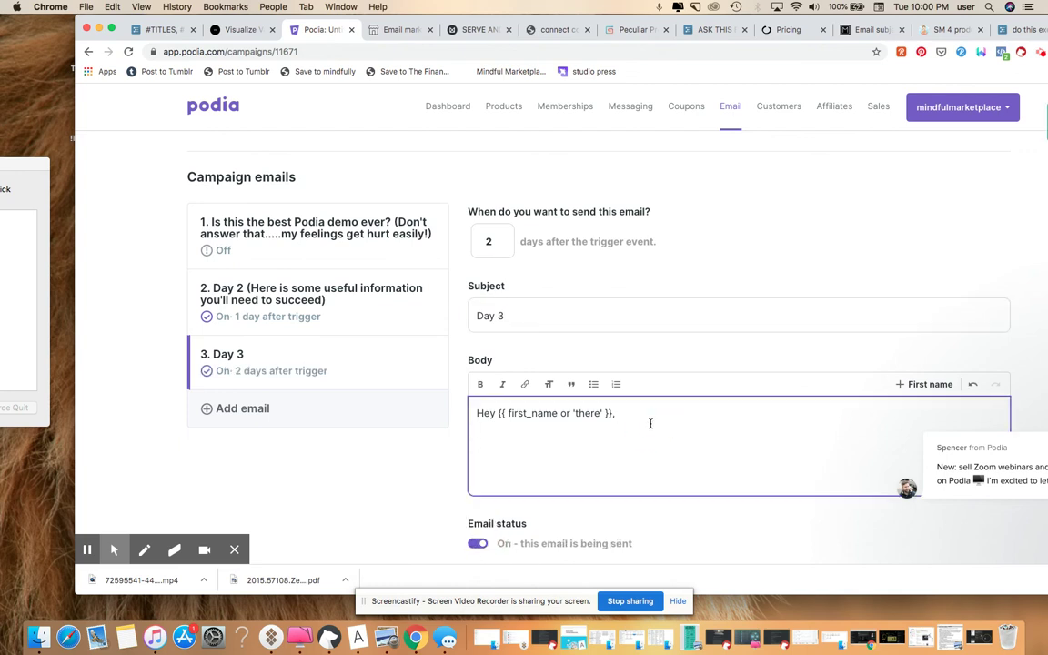
text(Welcome to Day 3!~  )
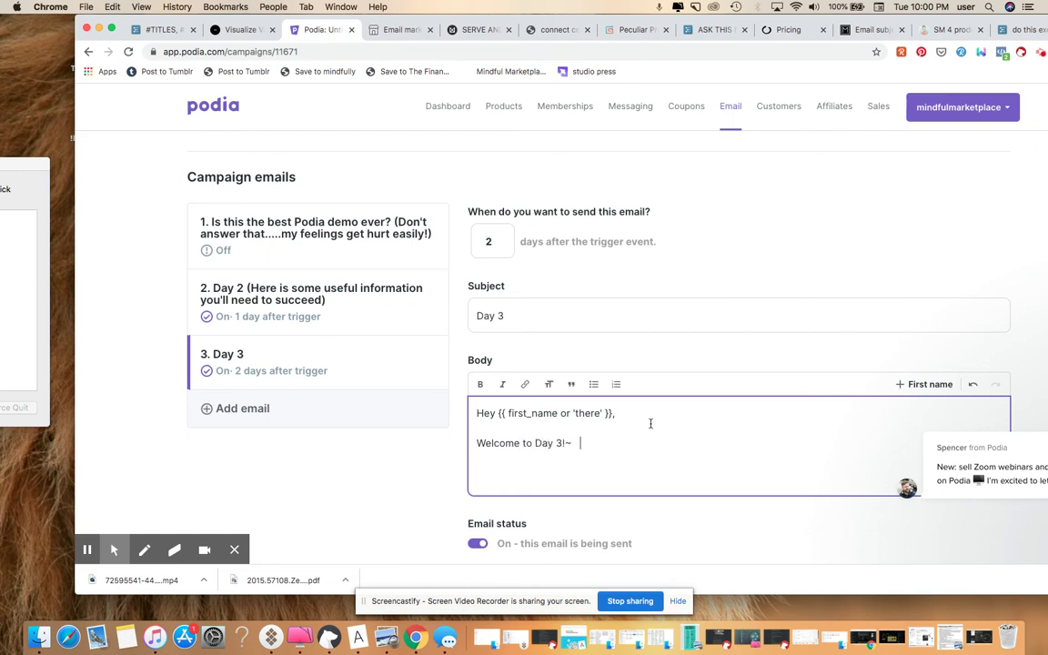
text(Here we are!  What do you want to disc)
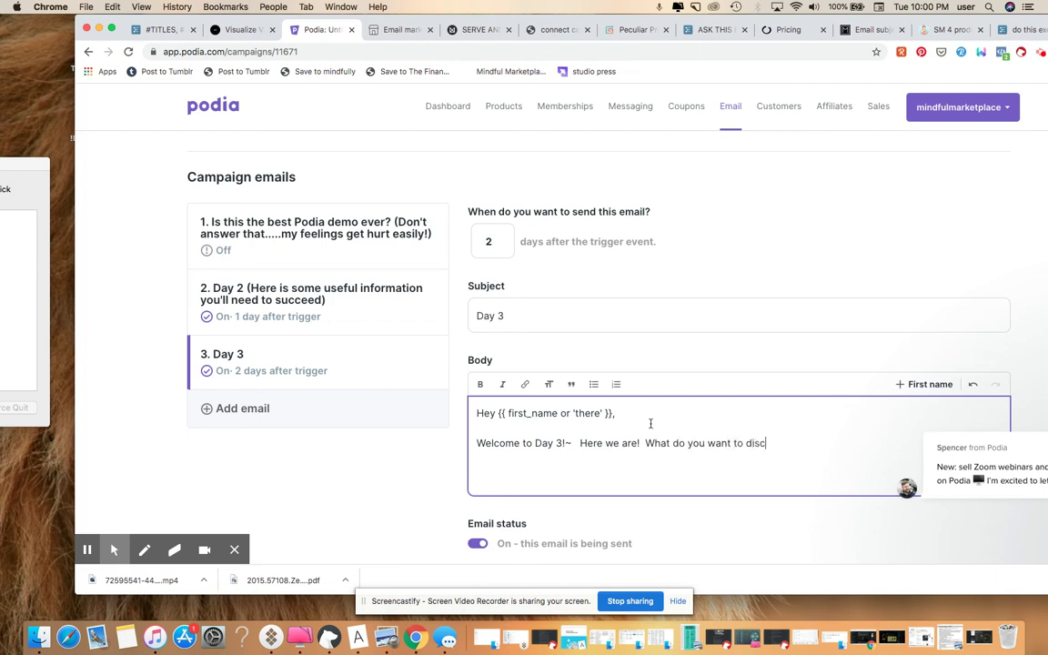
text(uss?  I'm fresh out of ideas.)
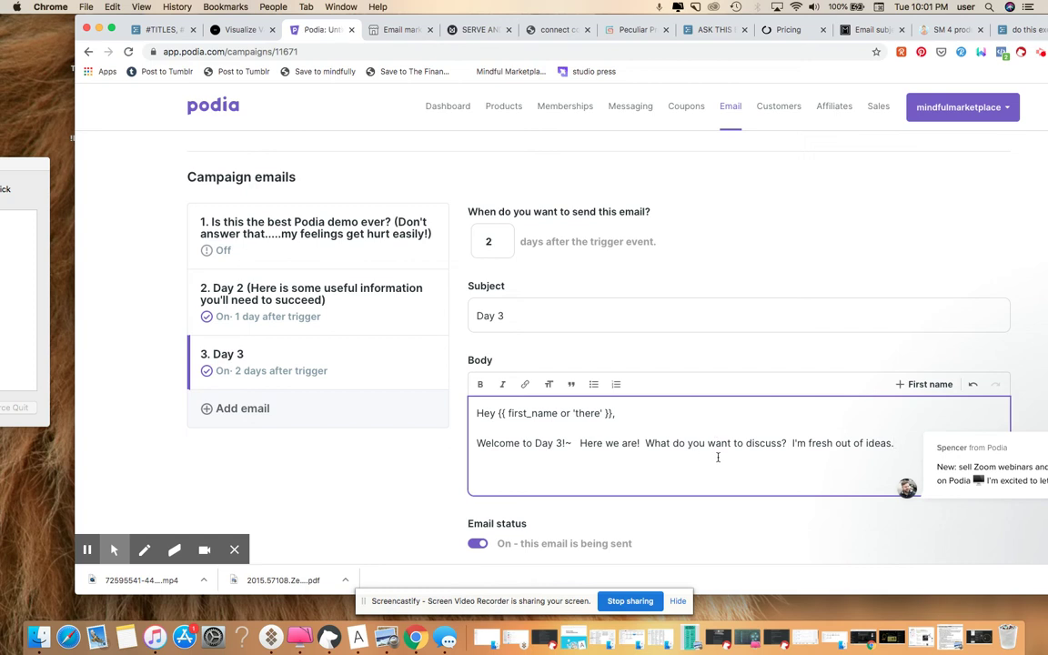
- Reopen the first campaign email, the one with the Podia demo subject, and switch its email status on
click(338, 235)
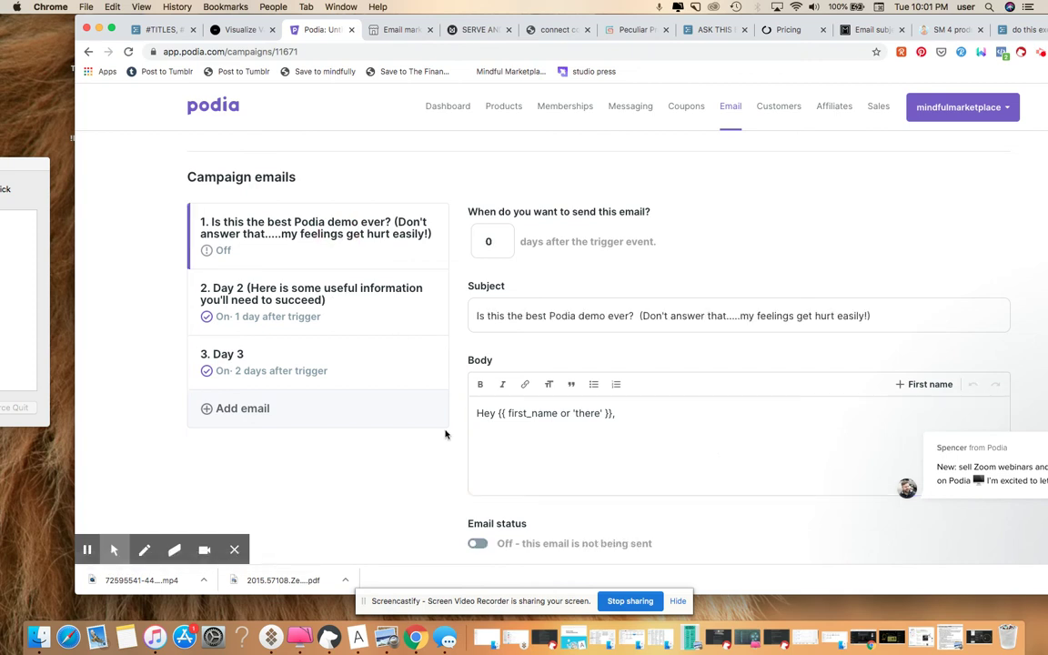
click(277, 368)
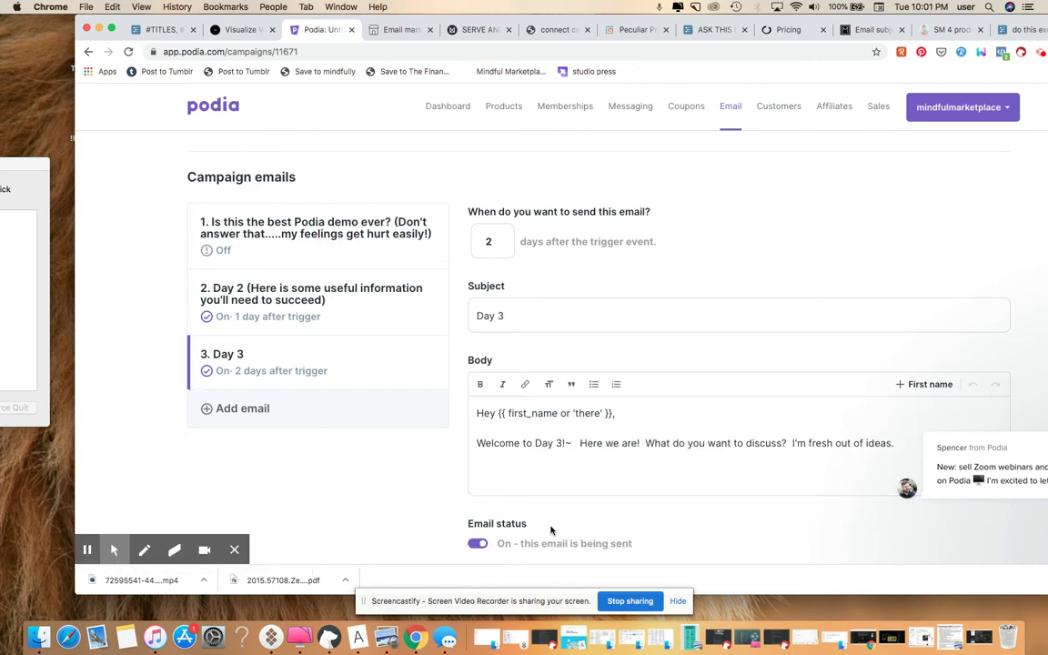
click(749, 258)
scroll(750, 264, up, 2)
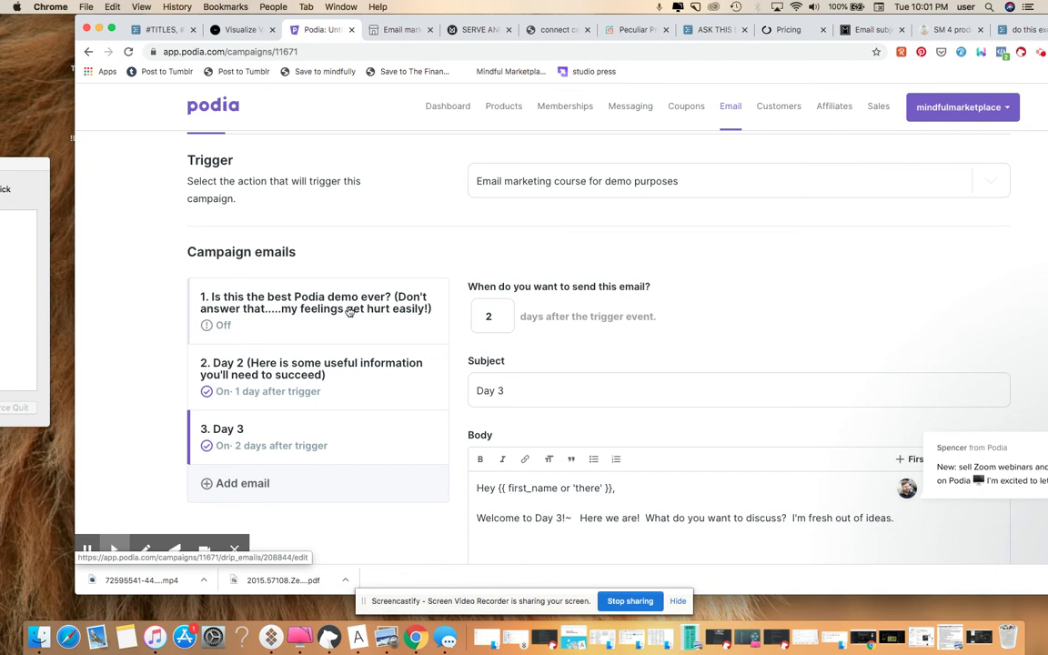
click(349, 311)
click(716, 520)
drag(756, 342, 510, 378)
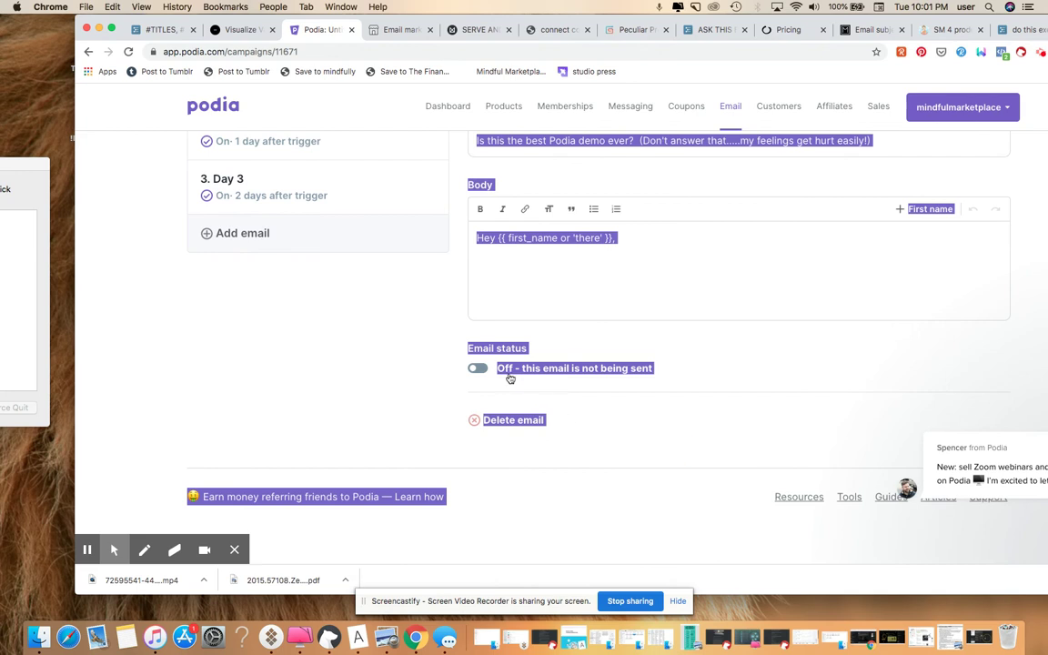
click(477, 368)
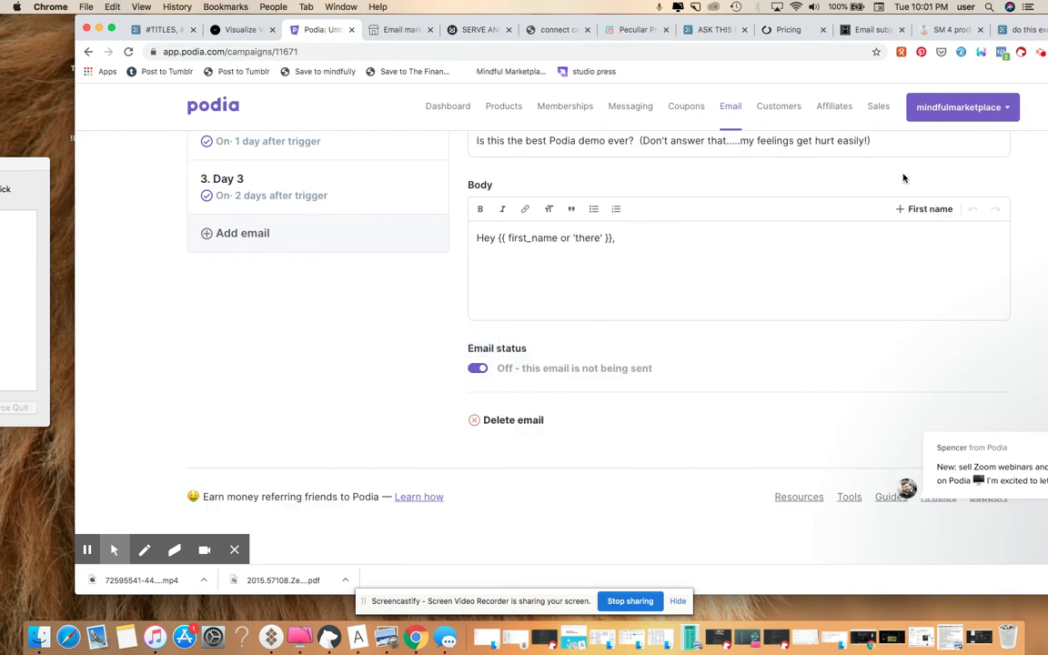
- Turn the whole campaign on and return to its content page without viewing the report
scroll(903, 178, up, 5)
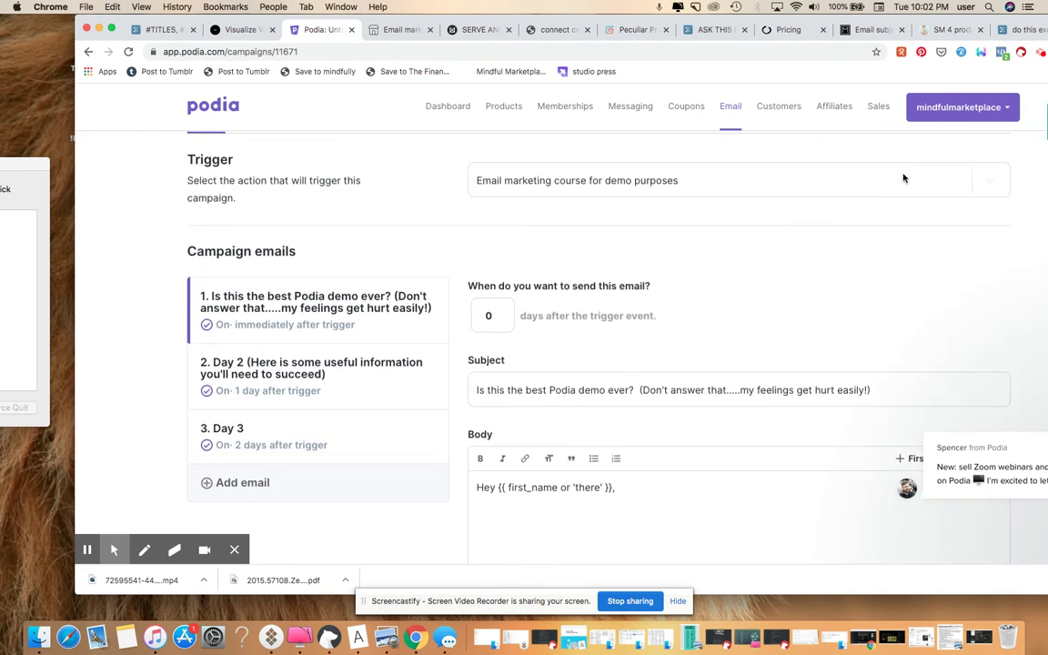
scroll(903, 178, up, 3)
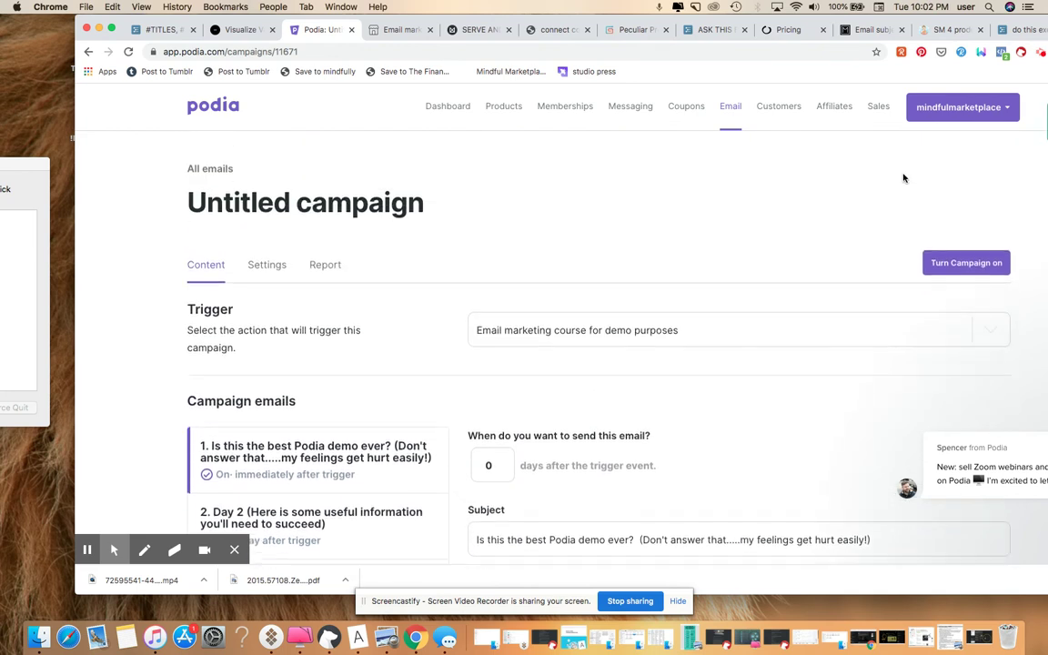
click(983, 277)
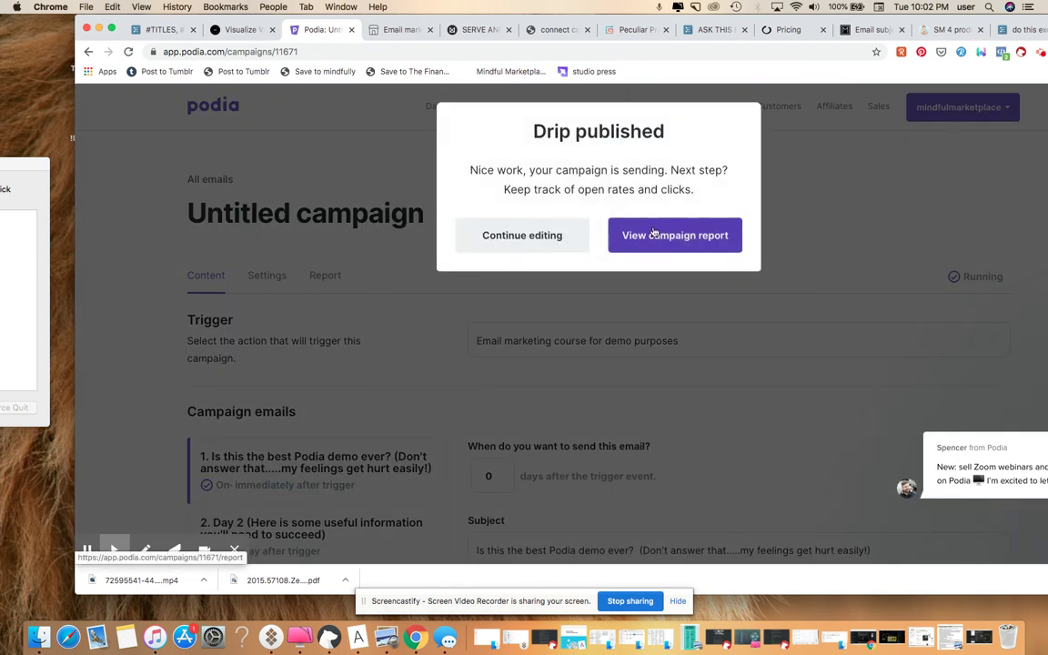
click(847, 199)
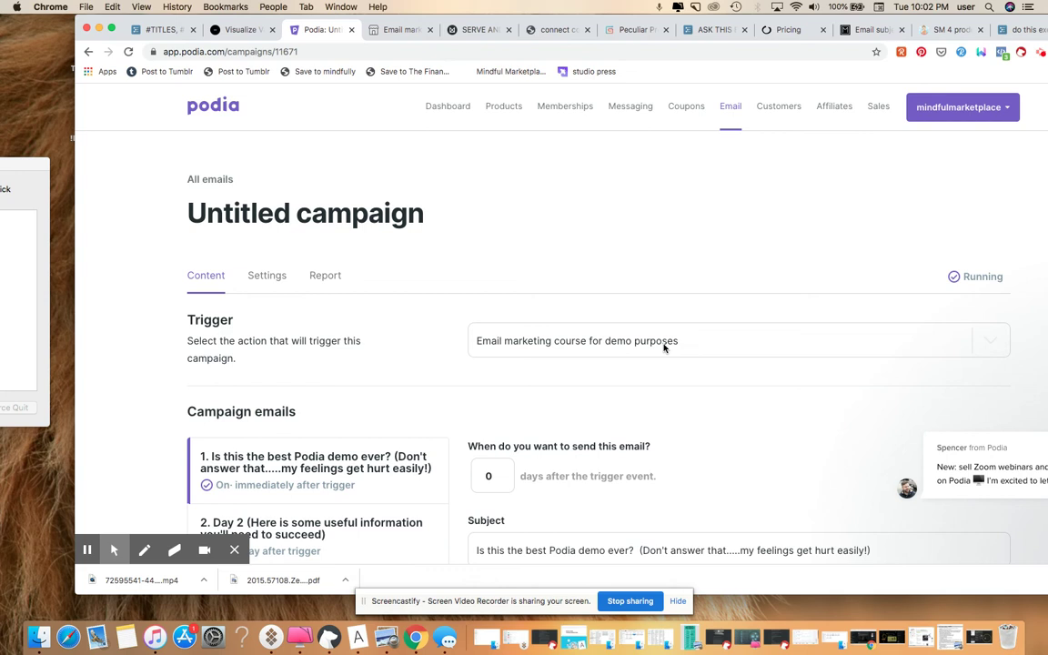
scroll(563, 269, down, 1)
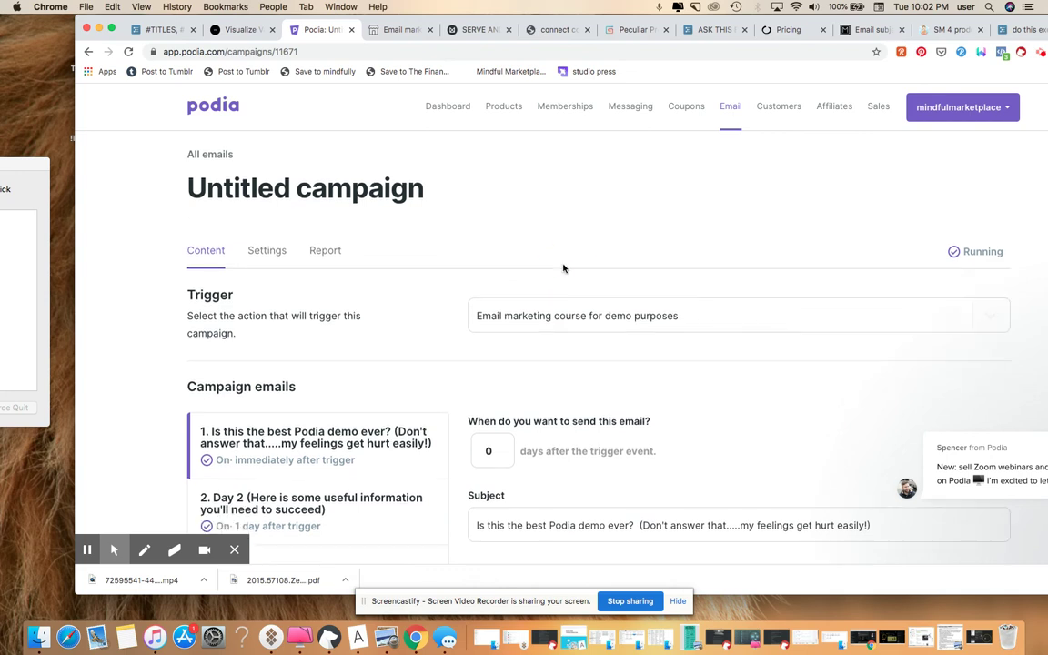
- Review the campaign's trigger and its list of three emails, and open the campaign report
scroll(563, 268, down, 8)
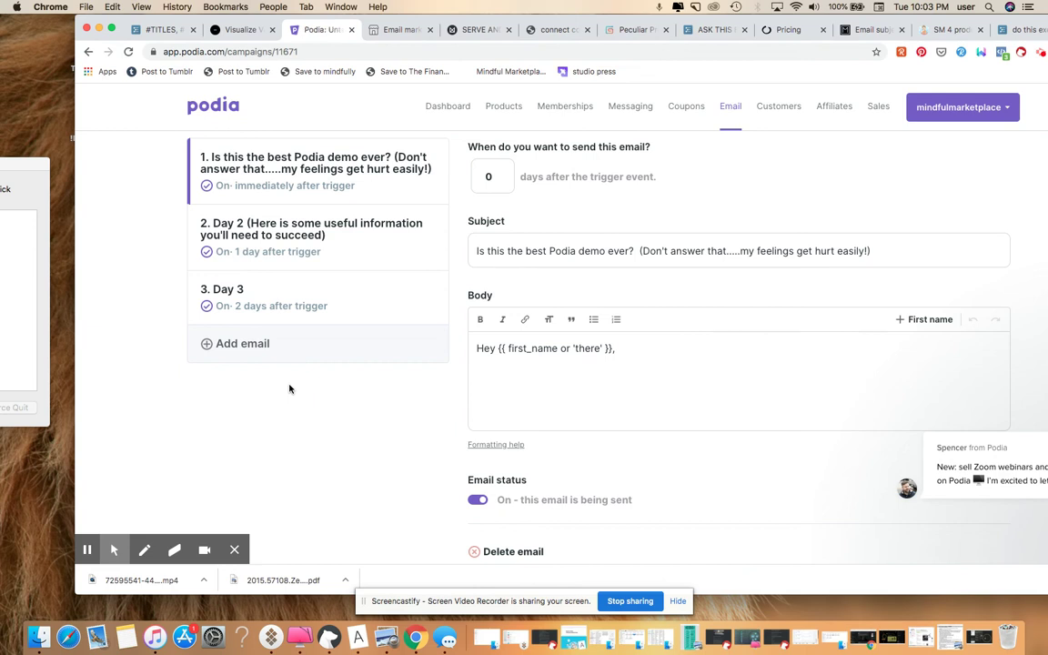
click(755, 200)
scroll(771, 201, up, 5)
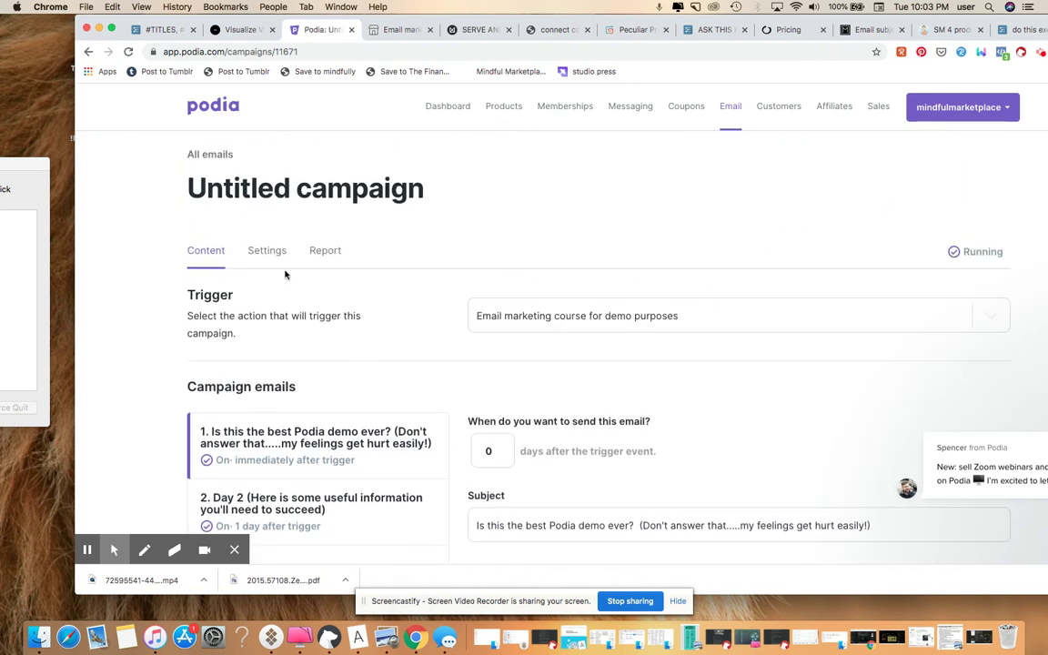
click(329, 254)
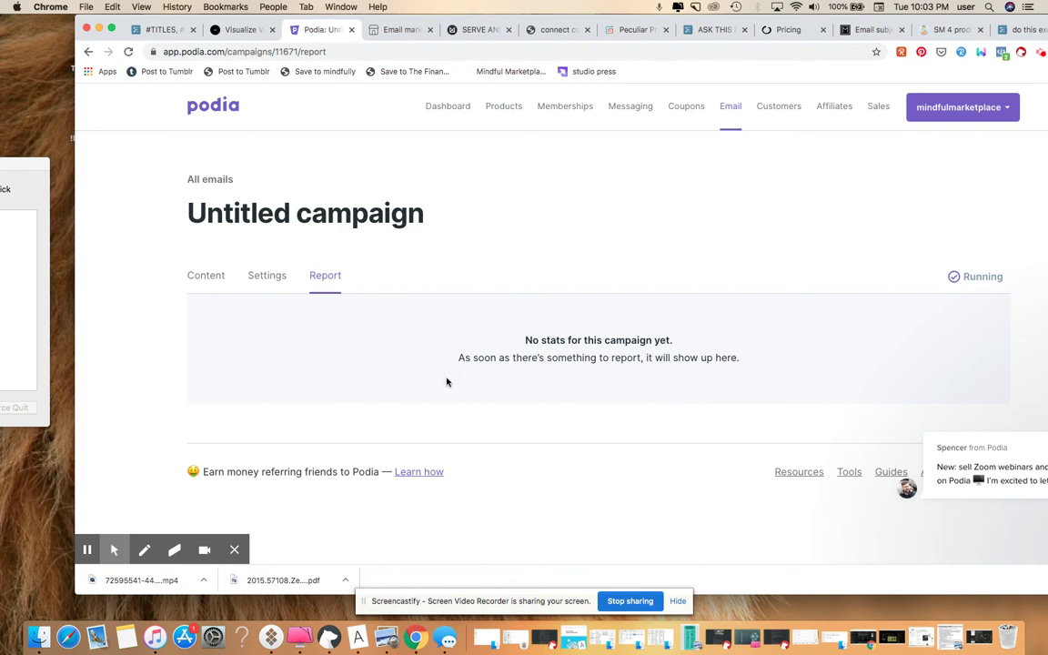
- Rename the untitled campaign as "Test Demo for Crisis Proof your practice community!" in its settings
click(283, 277)
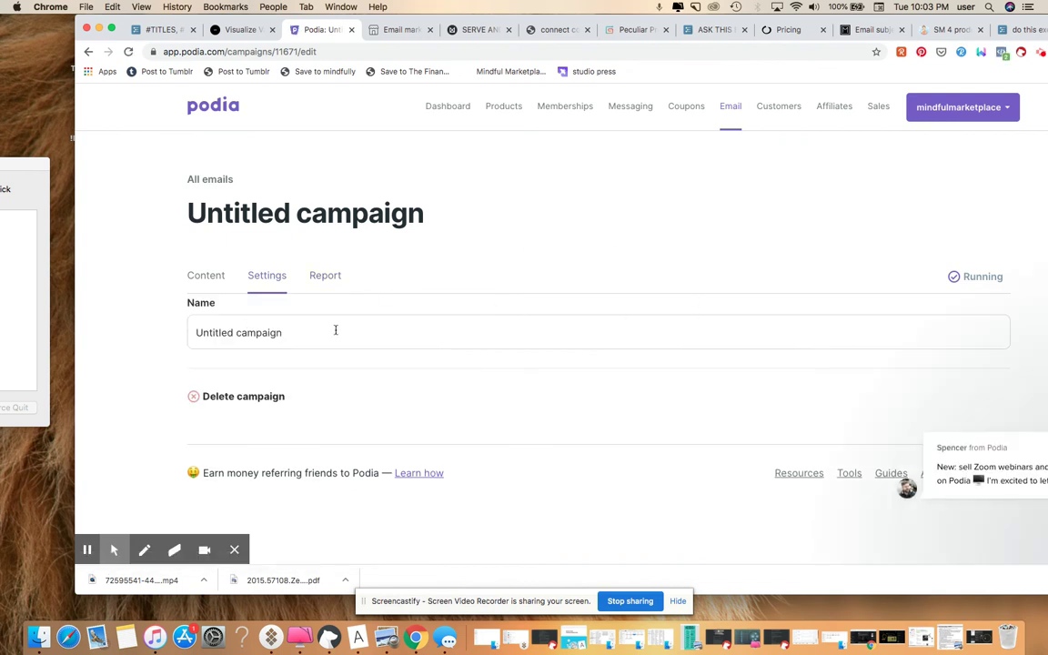
drag(335, 330, 192, 320)
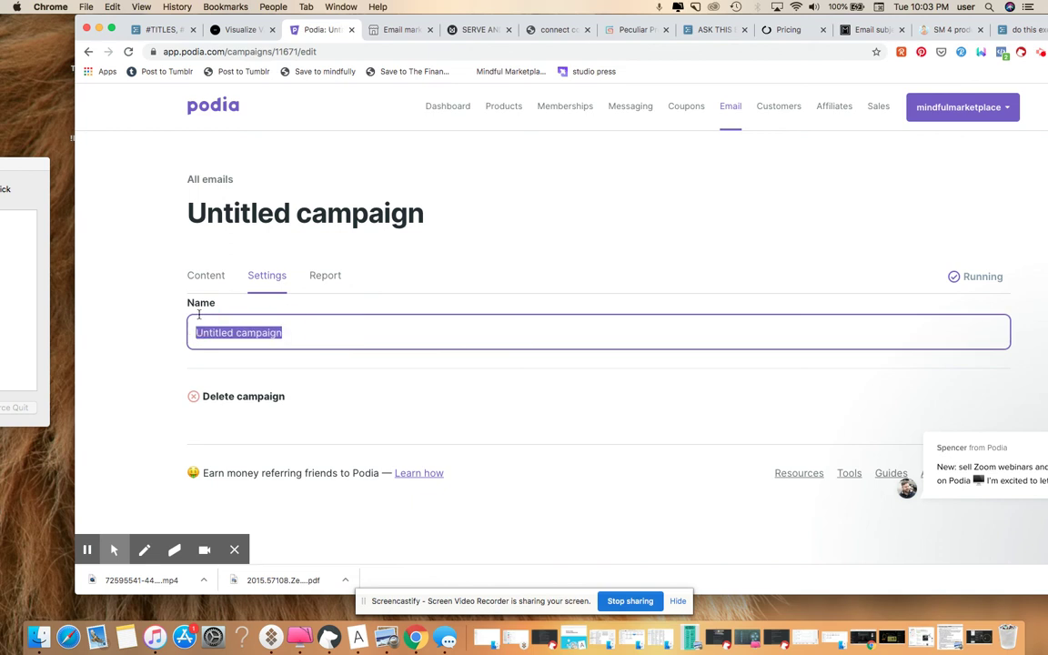
key(BackSpace)
text(T)
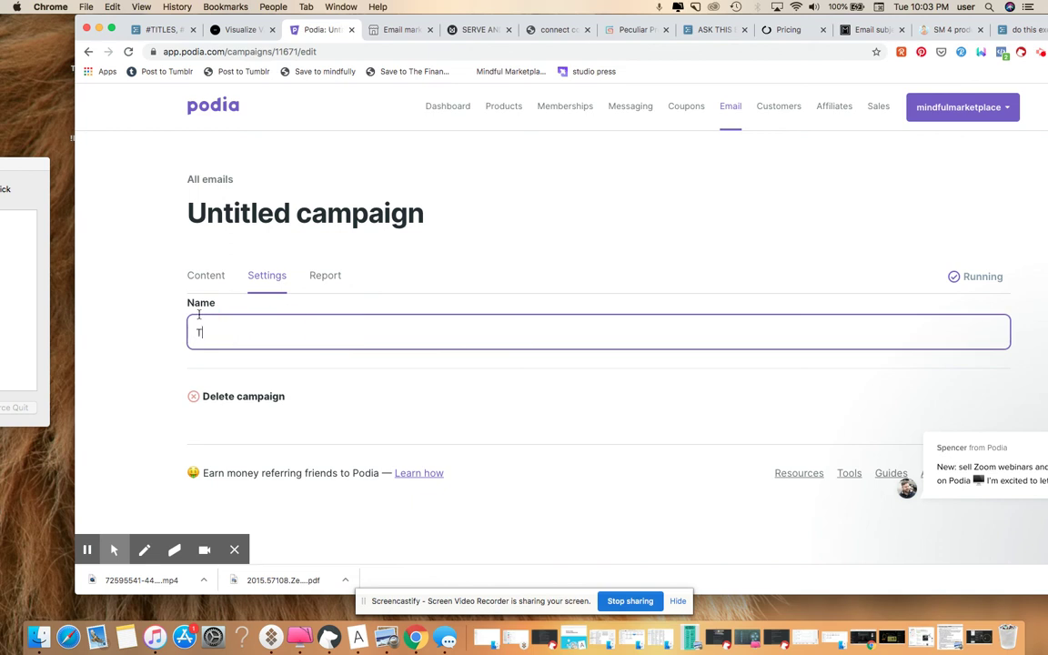
text(est Demo for )
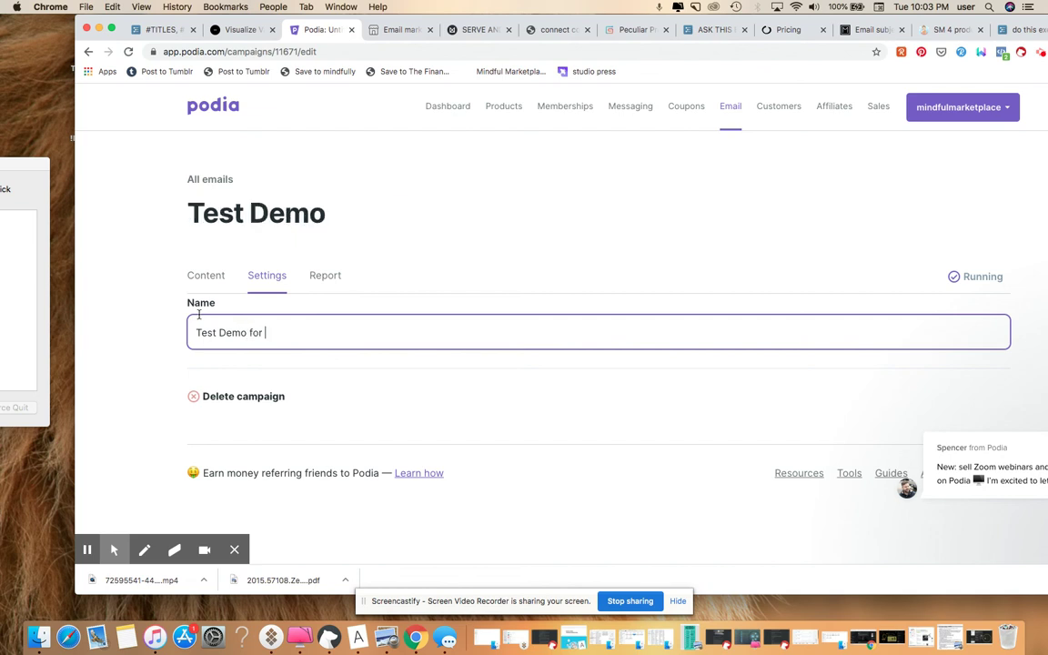
text(Crisis Proof your practice)
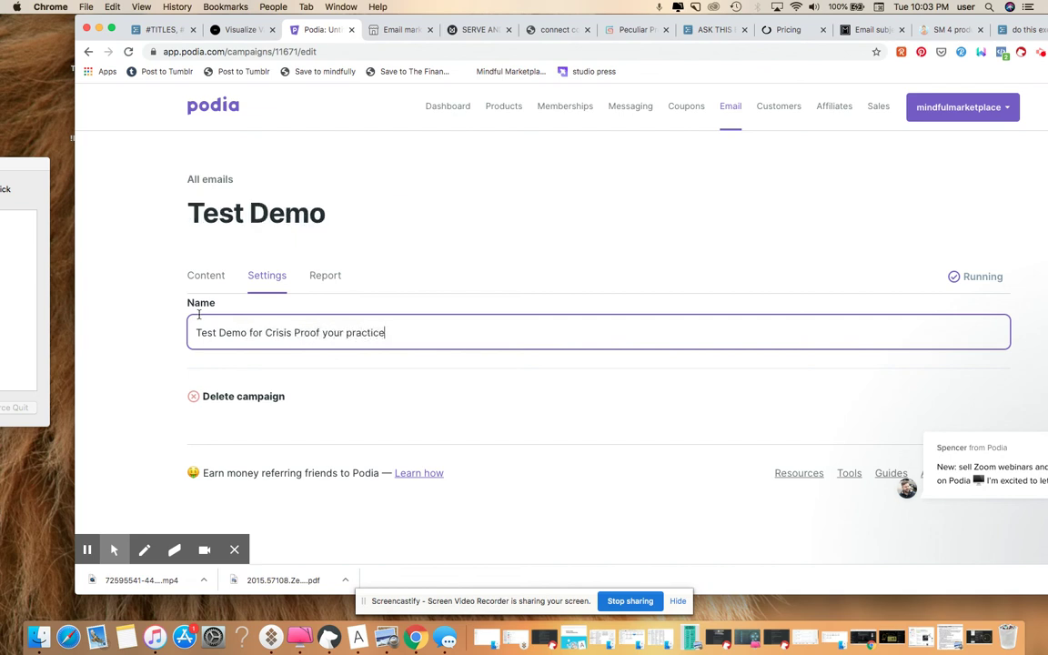
text( community!)
click(470, 210)
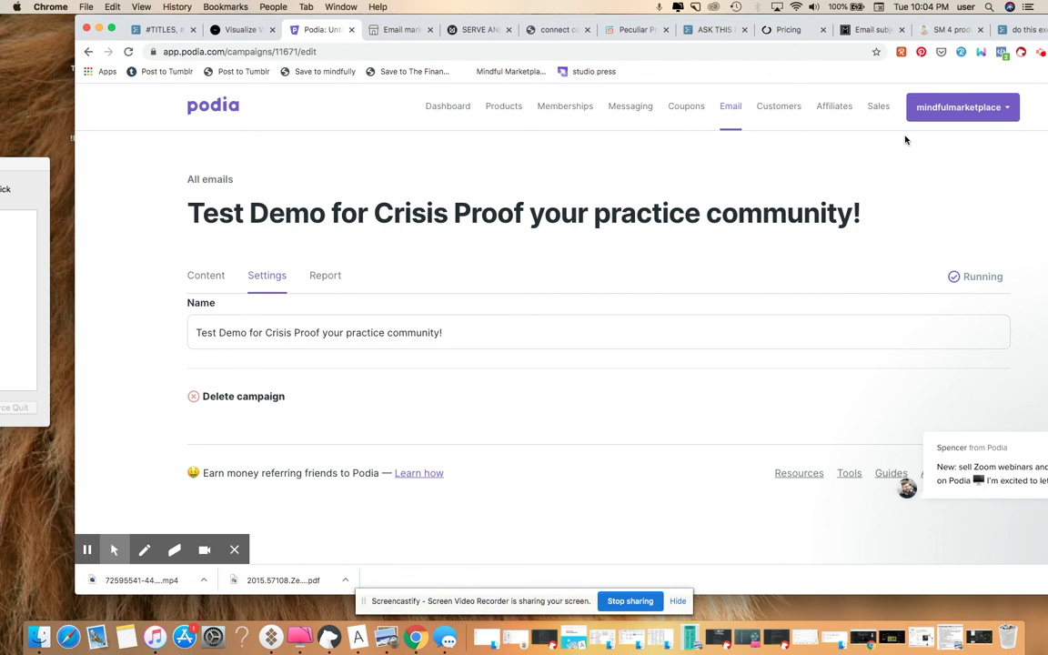
- Open the store editor, search its pages for "emai" and load the product page "A test of an email landing page on podia"
click(1005, 106)
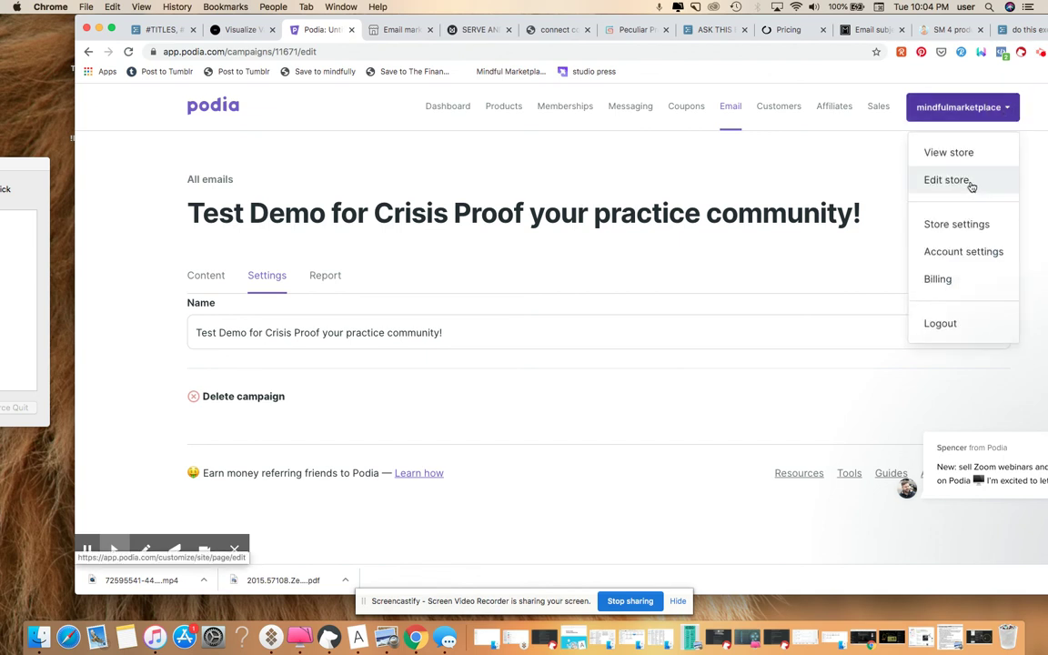
click(971, 186)
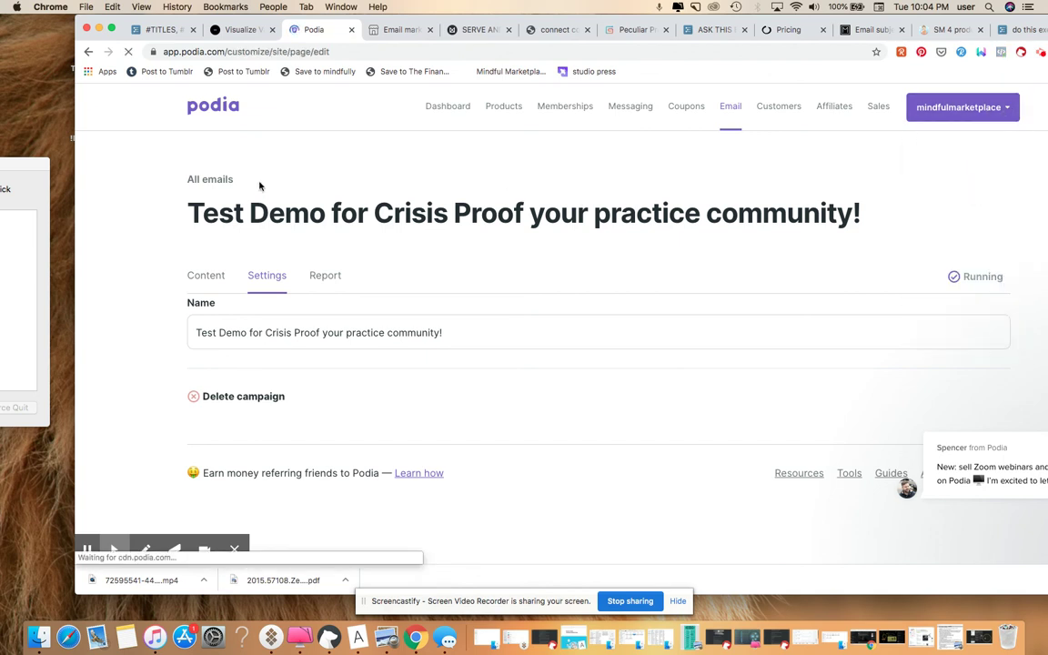
click(202, 145)
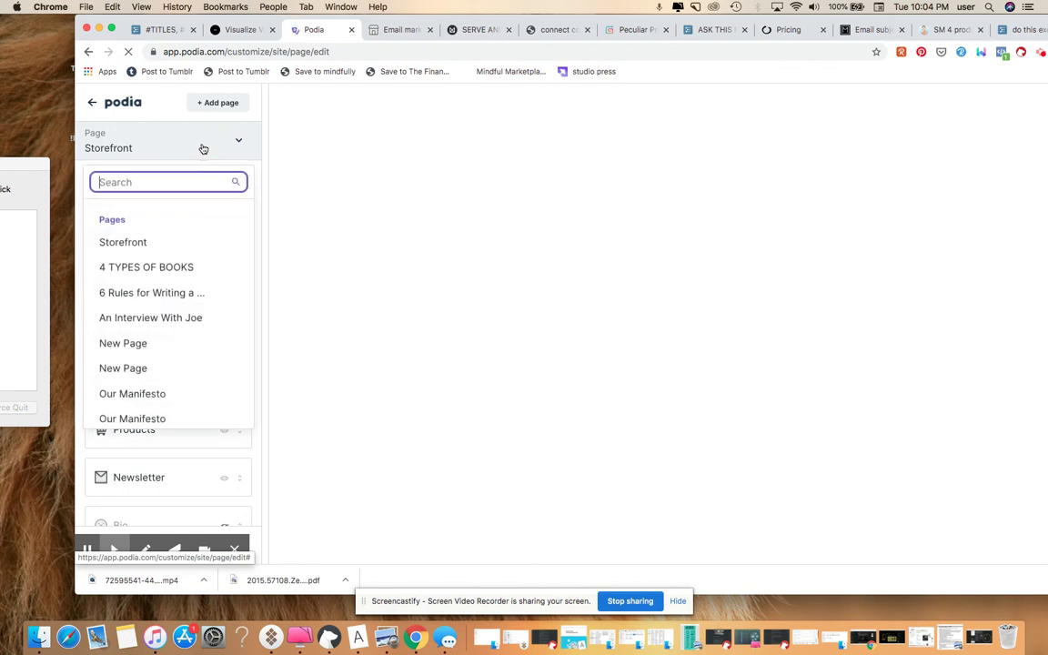
text(emai)
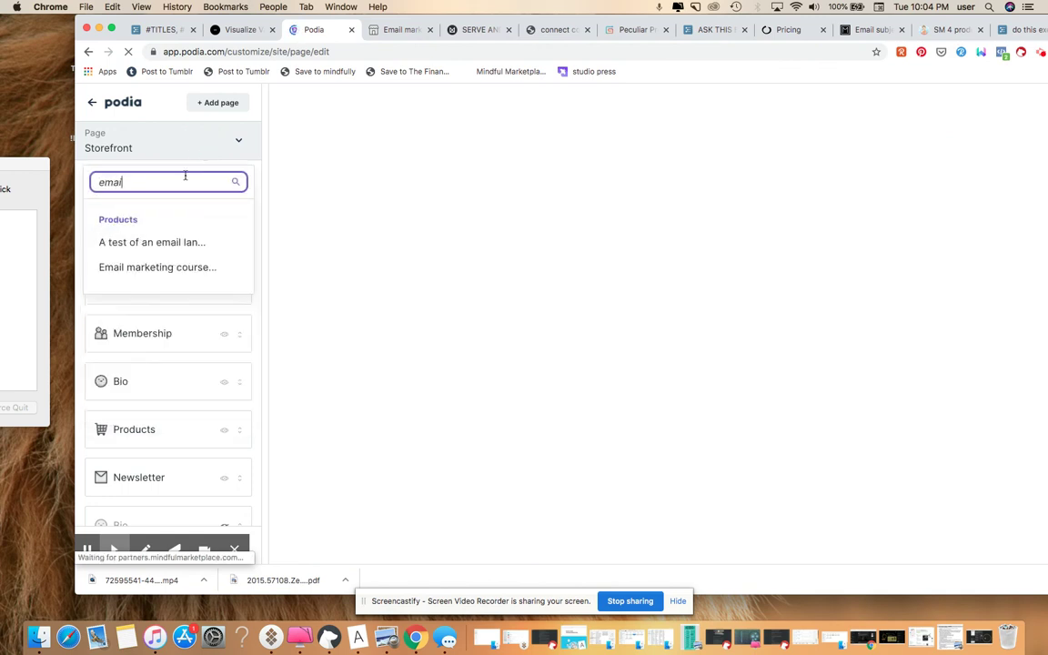
click(185, 243)
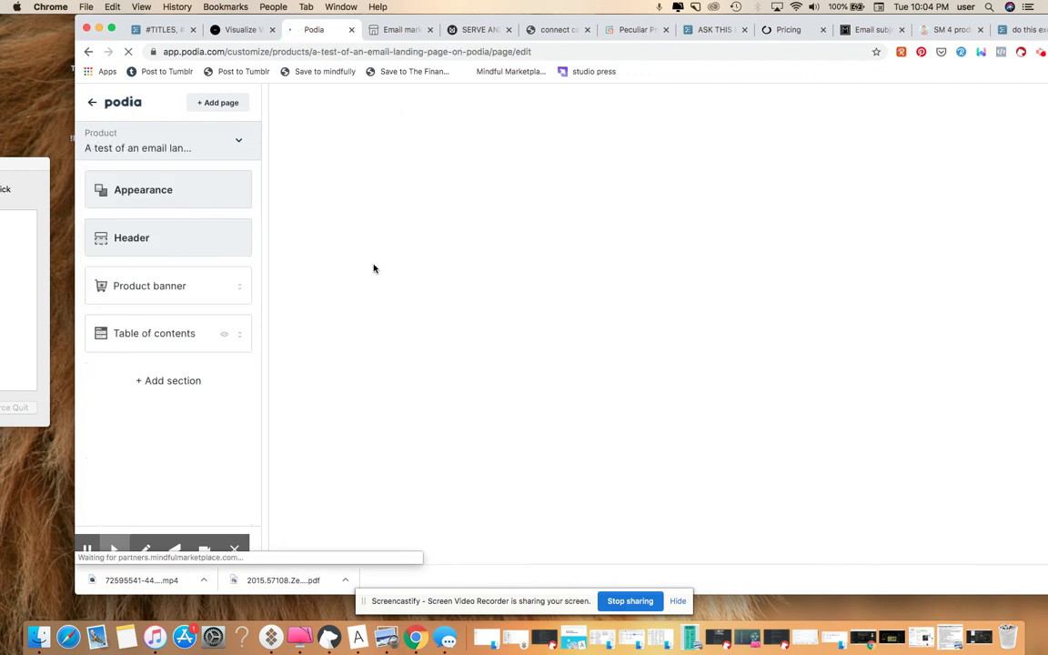
- Search the editor's page list for the demo product with "a demo" and "demo"
click(234, 155)
text(a de)
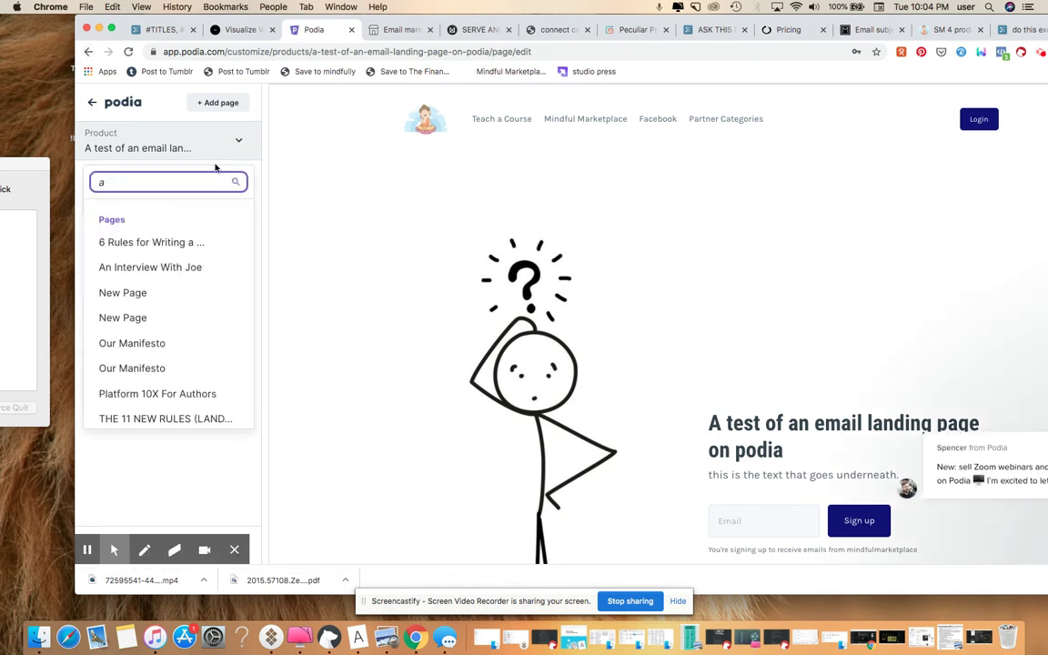
text(demo)
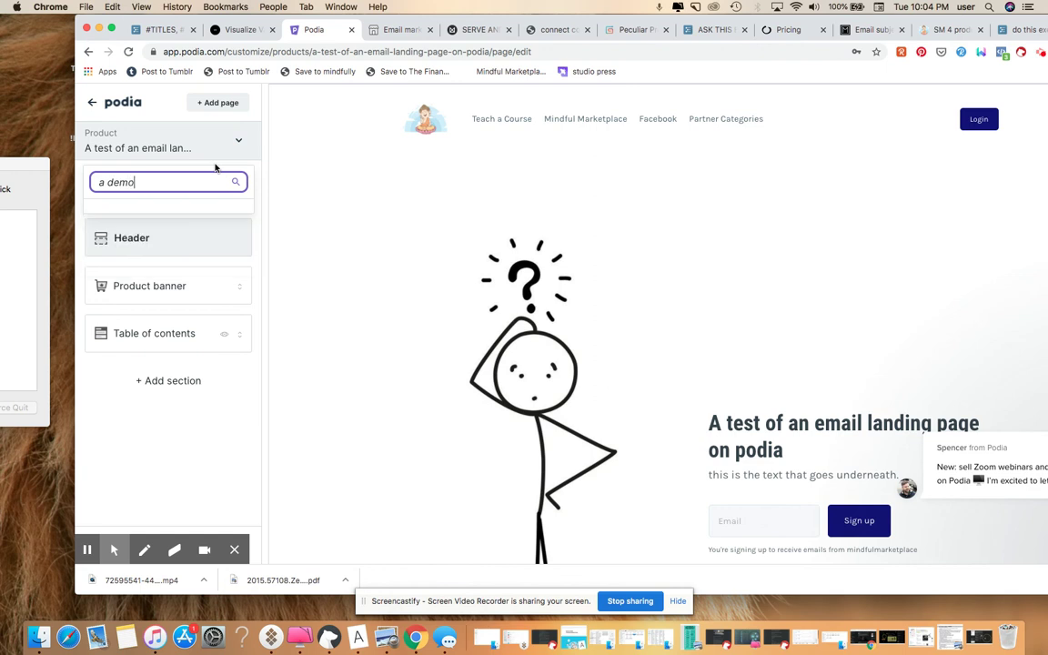
key(BackSpace)
key(BackSpace)
key(BackSpace)
key(BackSpace)
key(BackSpace)
key(BackSpace)
text(demo)
key(BackSpace)
key(BackSpace)
key(BackSpace)
key(BackSpace)
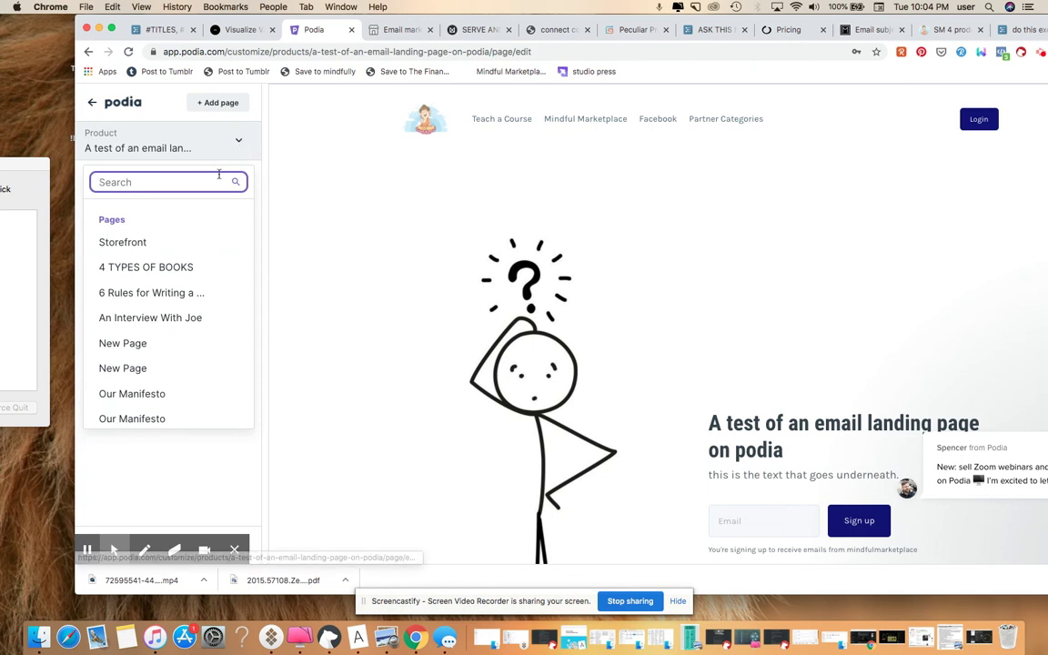
text(dmo)
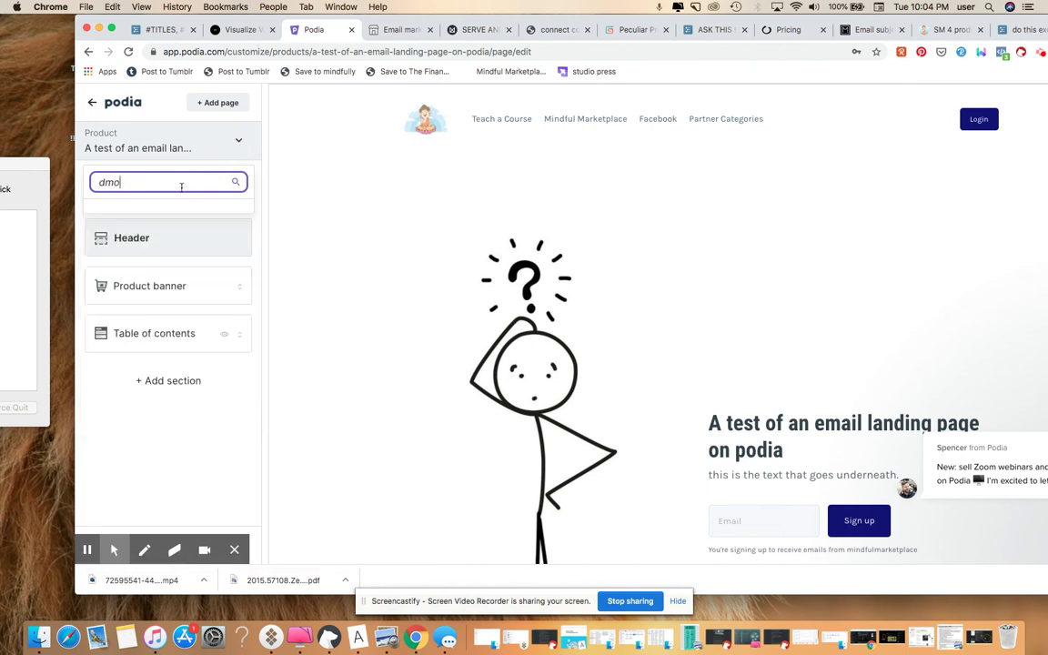
key(BackSpace)
key(BackSpace)
key(BackSpace)
text(demo)
key(BackSpace)
key(BackSpace)
key(BackSpace)
key(BackSpace)
- Search the page list for the crisis-proof demo page with "crisi" and close the list without choosing a page
text(ian demo for crisis)
key(BackSpace)
key(BackSpace)
key(BackSpace)
key(BackSpace)
key(BackSpace)
key(BackSpace)
key(BackSpace)
key(BackSpace)
key(BackSpace)
key(BackSpace)
key(BackSpace)
key(BackSpace)
key(BackSpace)
key(BackSpace)
key(BackSpace)
key(BackSpace)
key(BackSpace)
key(BackSpace)
key(BackSpace)
text(crisi)
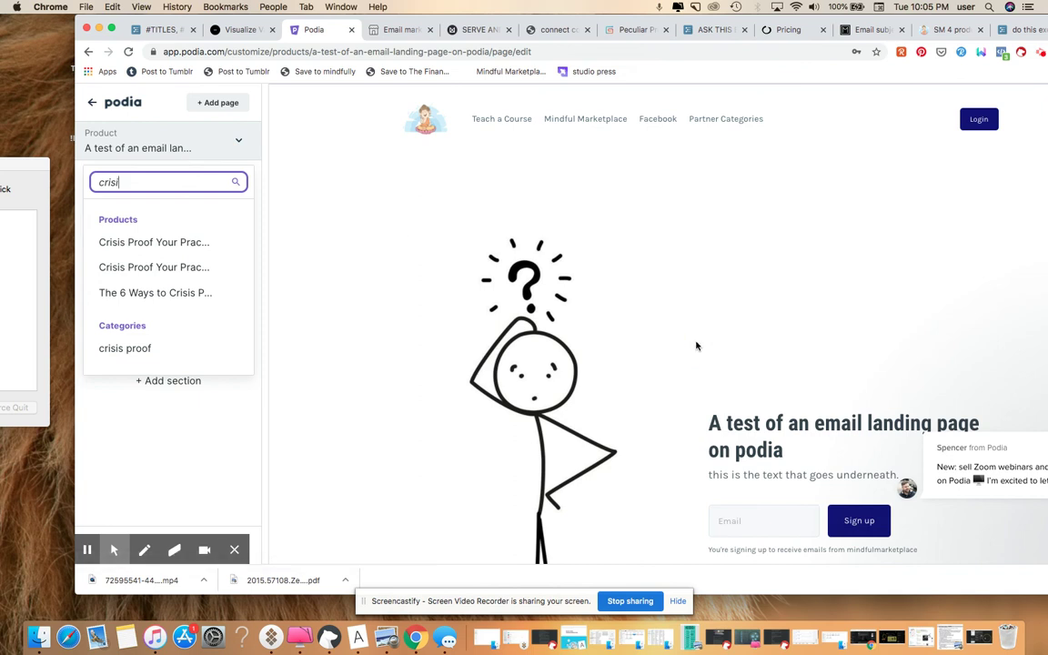
click(219, 162)
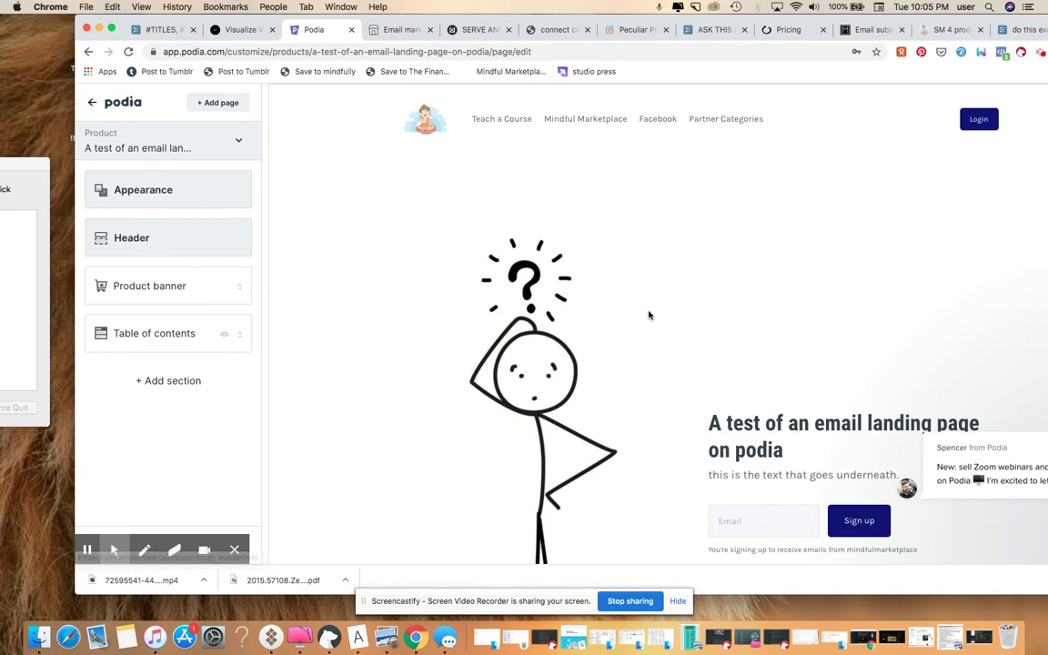
click(699, 298)
click(838, 318)
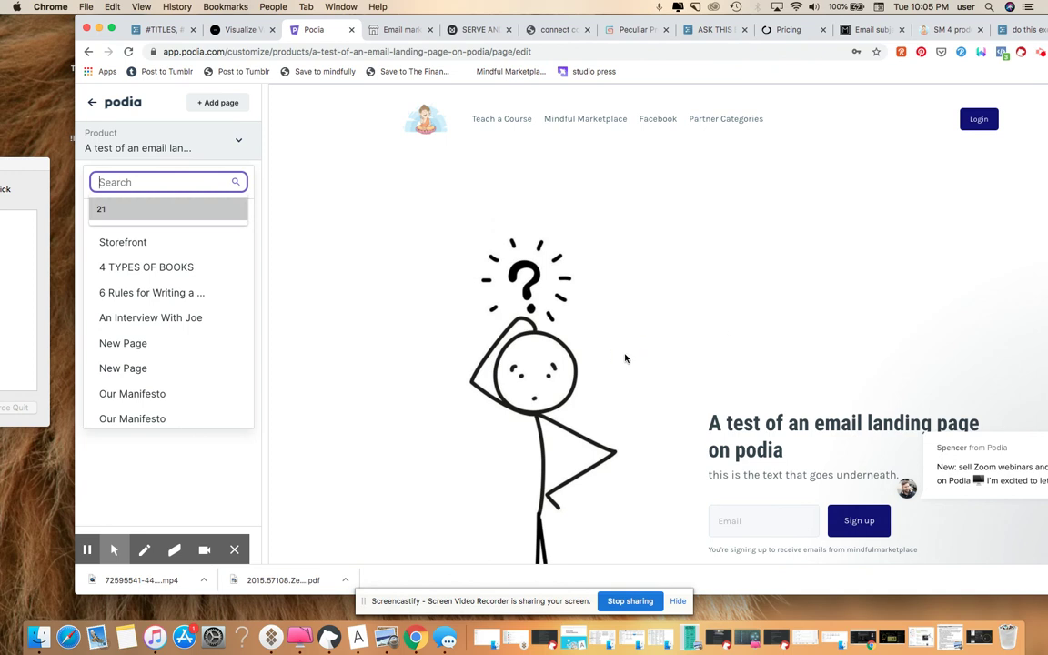
click(587, 307)
click(593, 439)
click(252, 186)
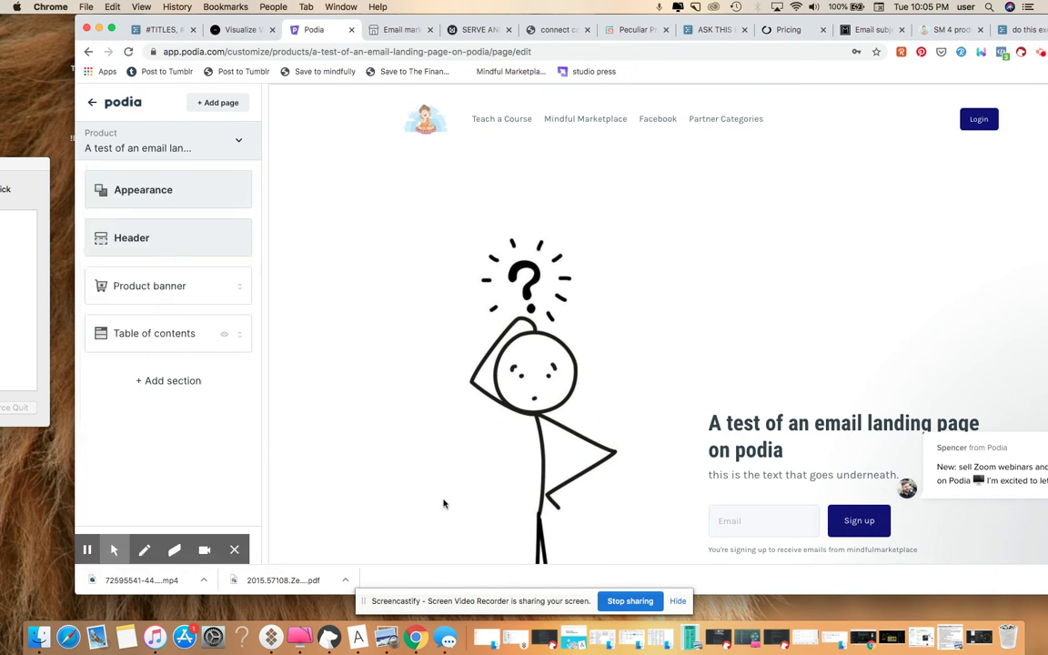
- Open the product banner section of the email landing page and remove its stick-figure image
click(185, 286)
click(153, 287)
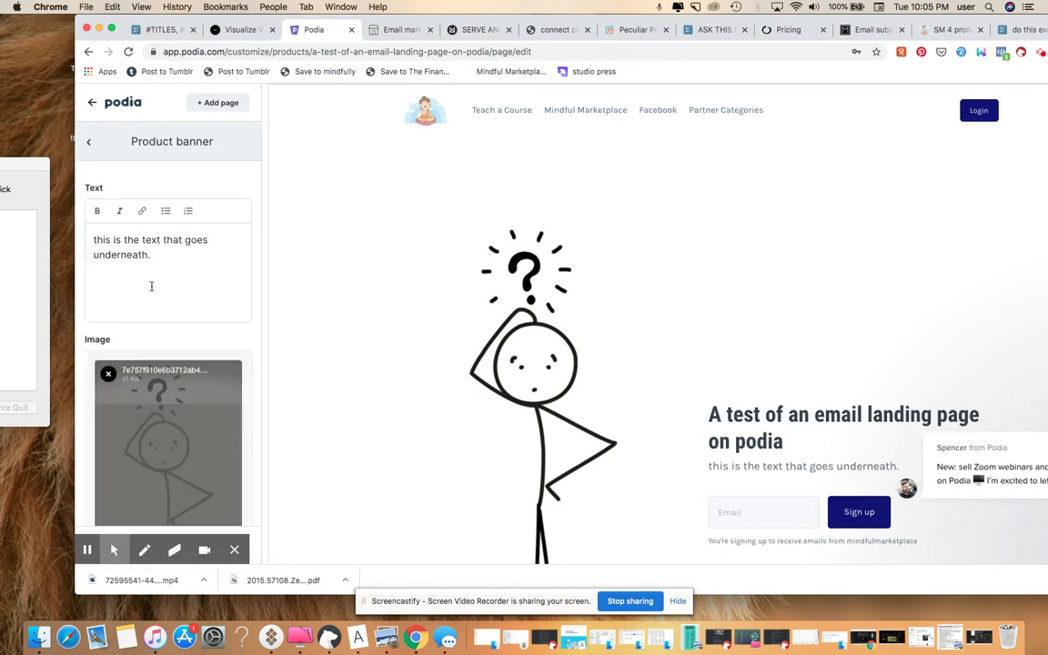
click(107, 373)
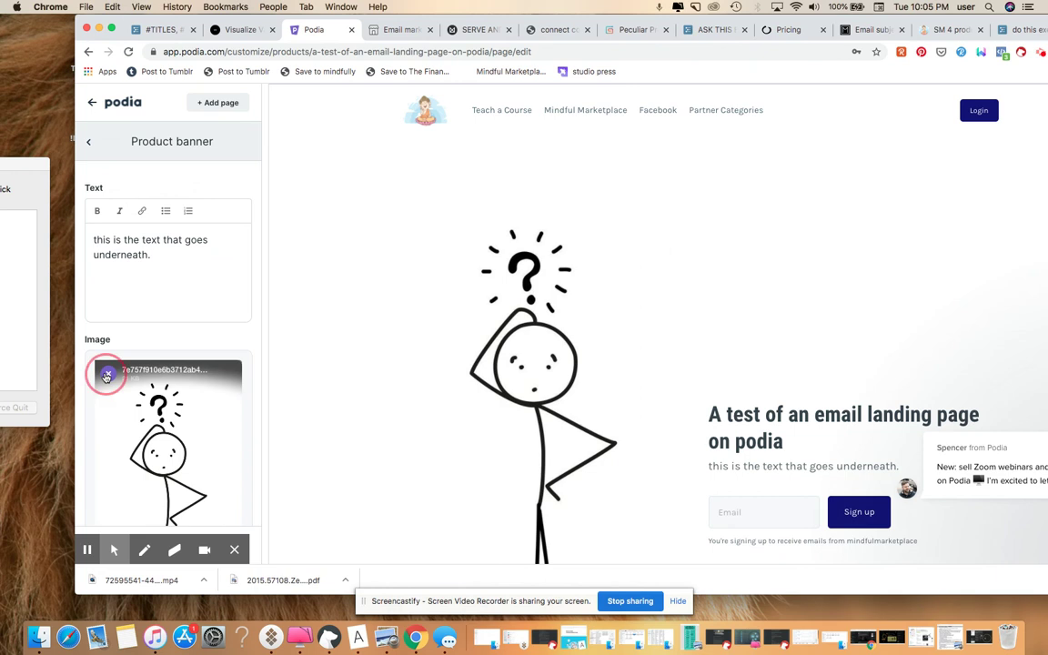
click(266, 379)
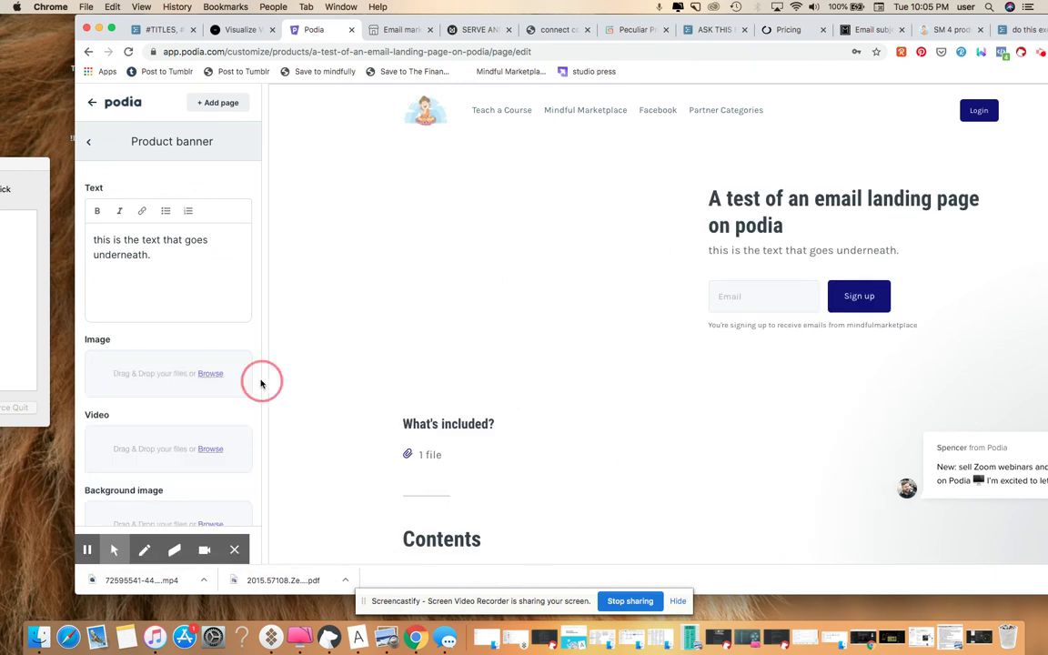
- Replace the product banner text with "welcome to the jungle!"
drag(163, 260, 82, 223)
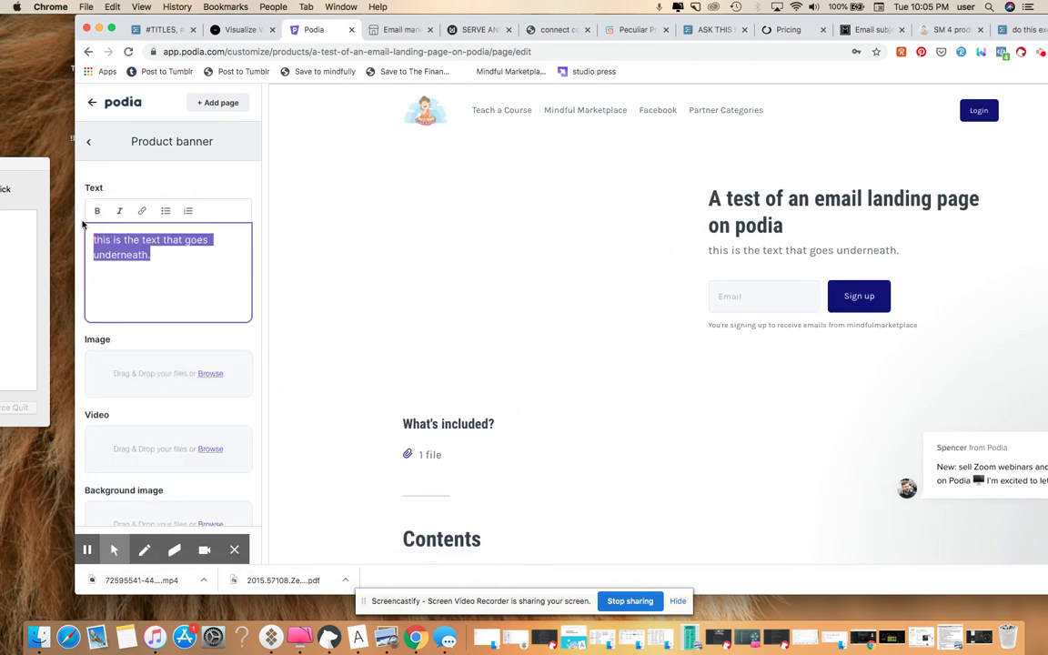
text(welcome to t)
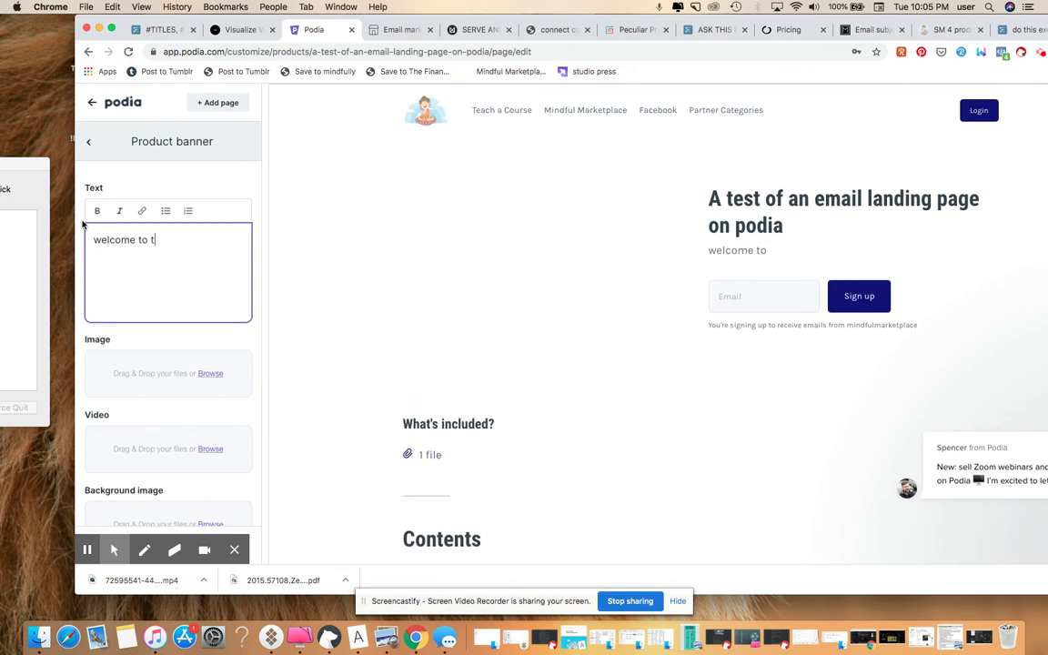
text(he jungle!)
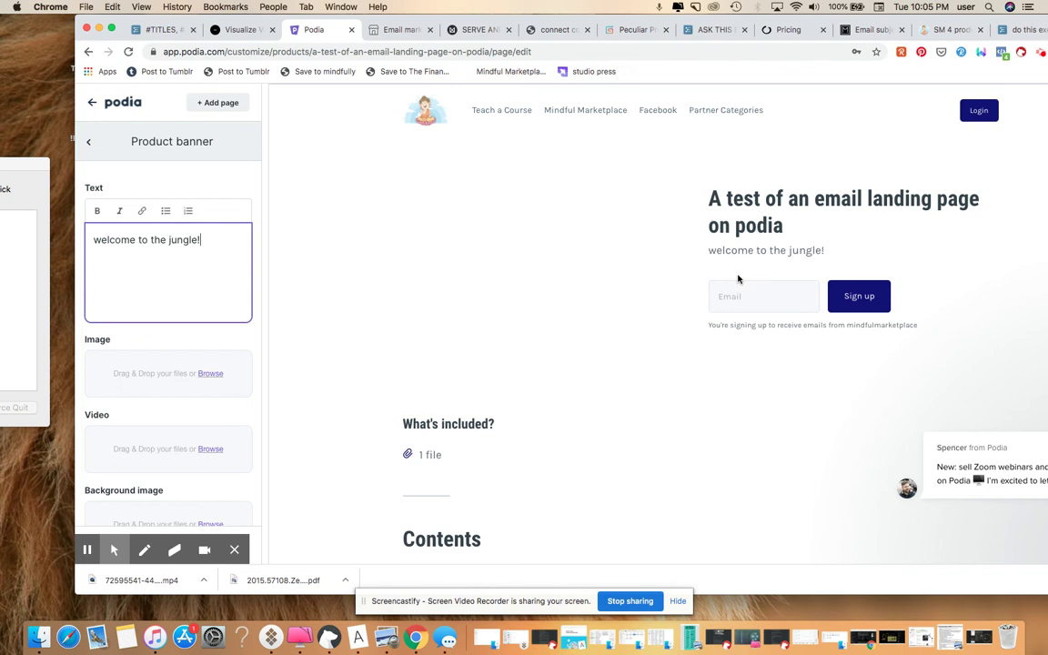
click(258, 333)
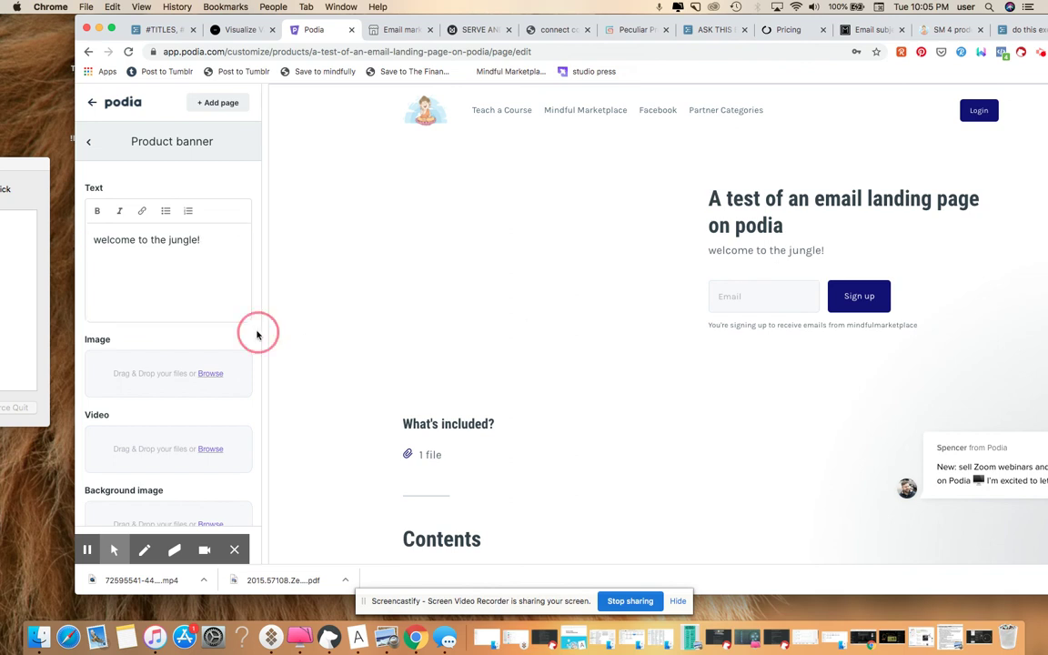
- Set the product banner's appearance to Default and return to the page's section list
scroll(257, 335, down, 3)
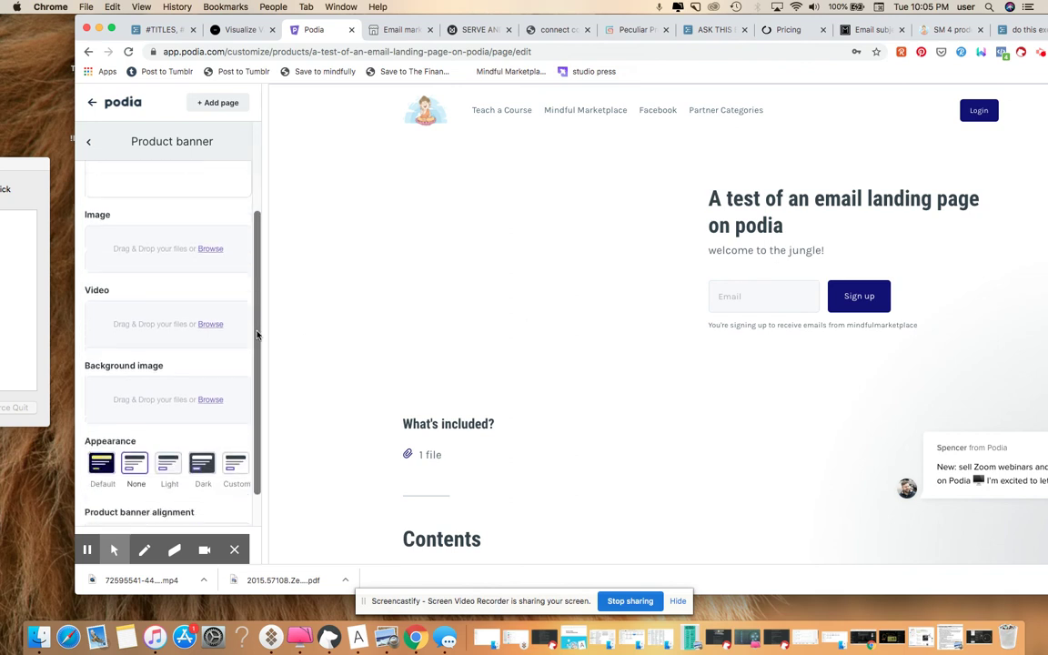
click(102, 464)
click(113, 550)
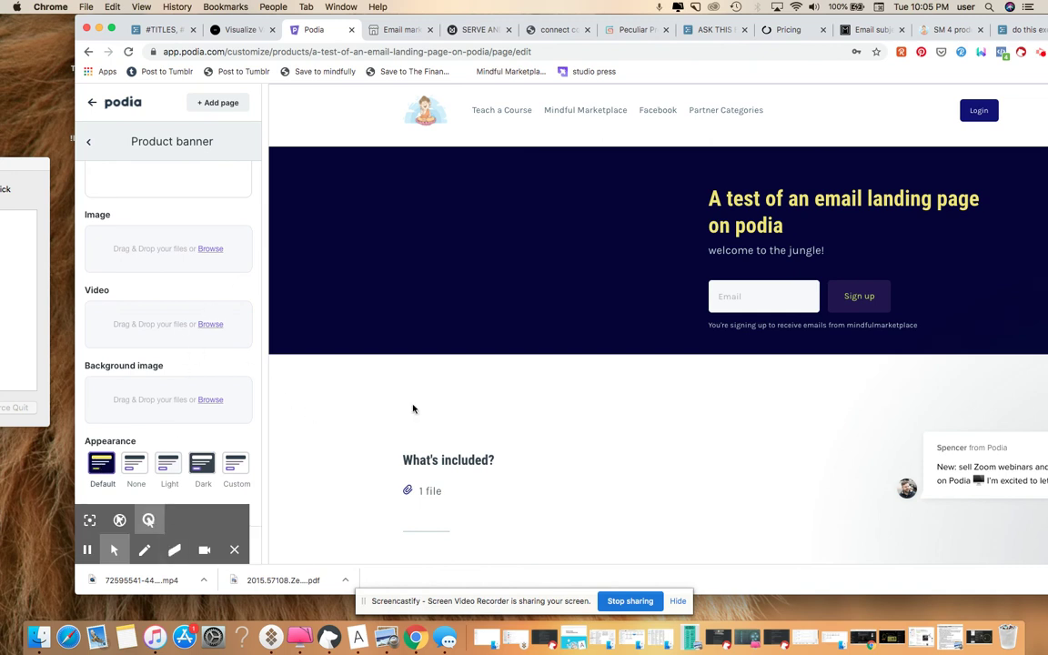
click(380, 413)
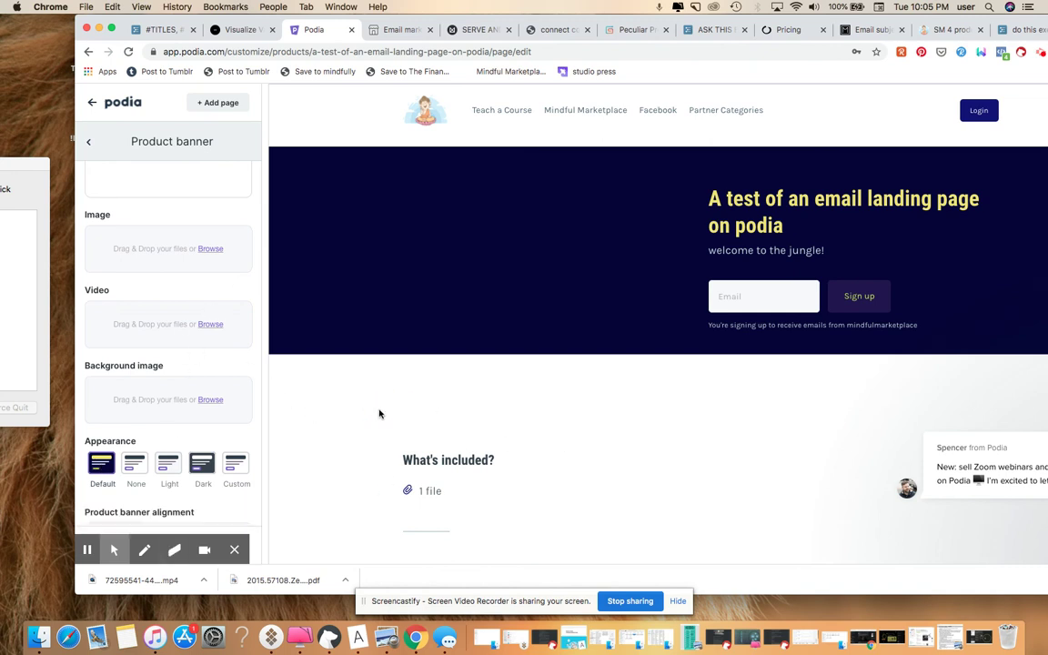
scroll(200, 461, down, 2)
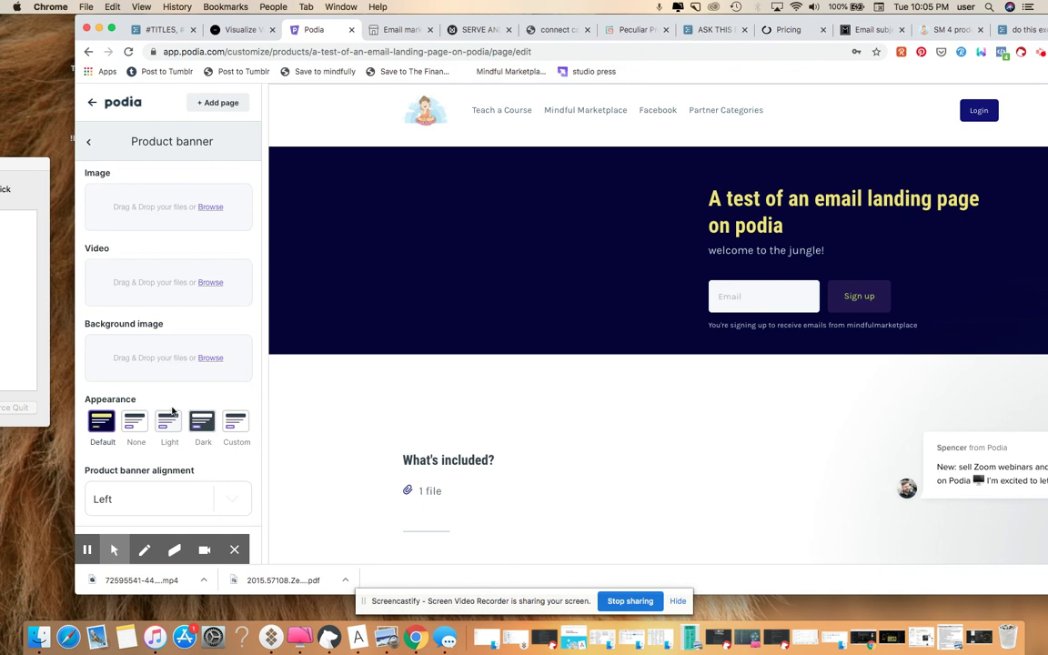
scroll(254, 314, up, 5)
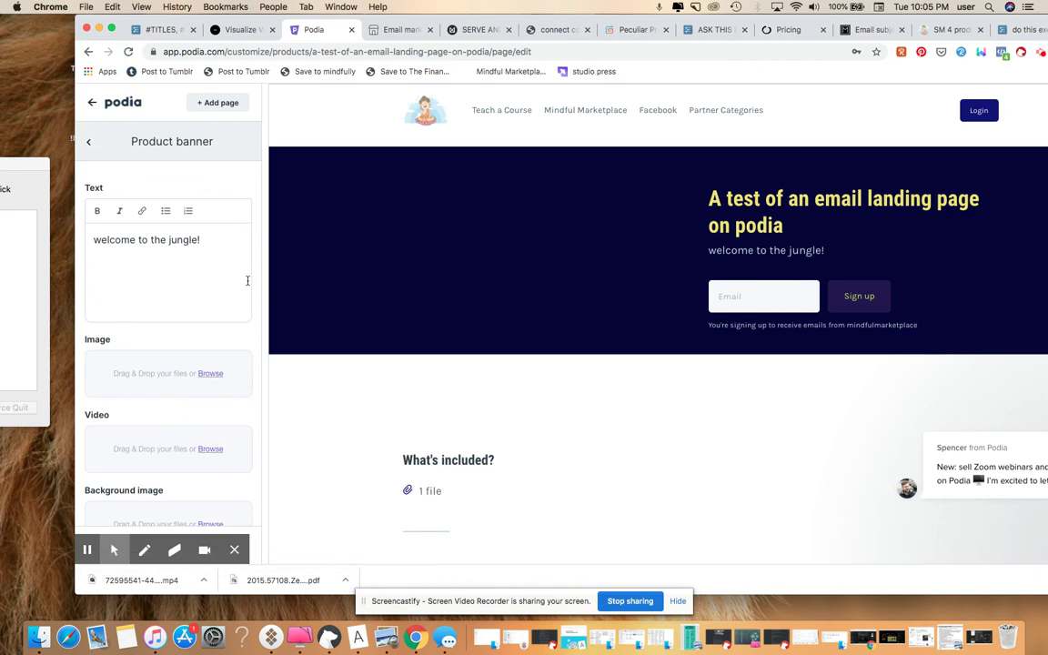
click(313, 262)
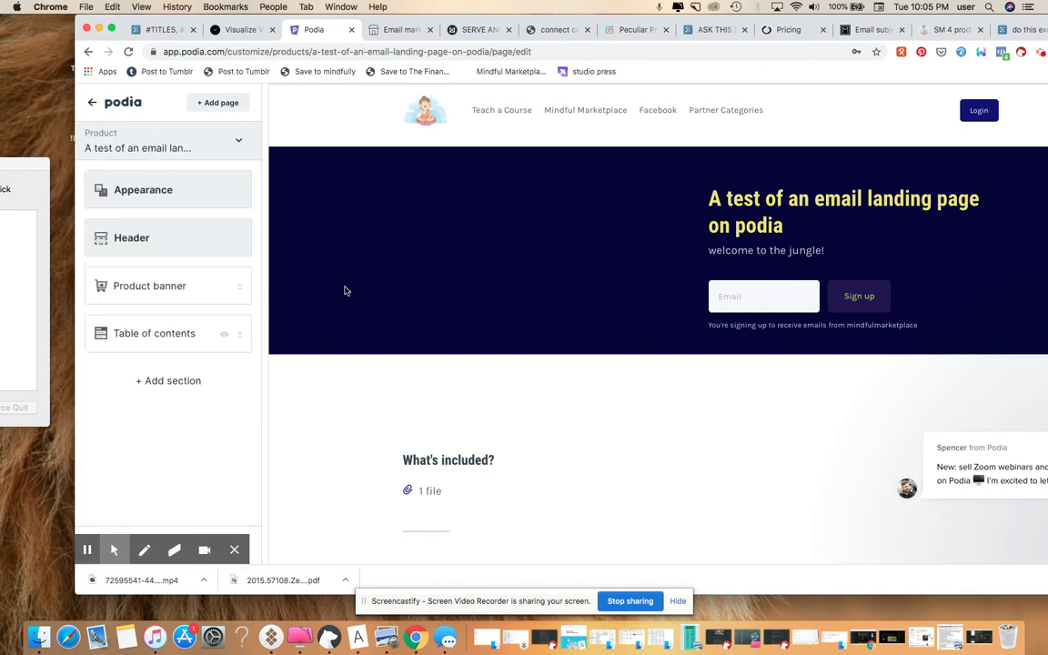
- Hide the table of contents section on the landing page and add an Image with text section
click(224, 334)
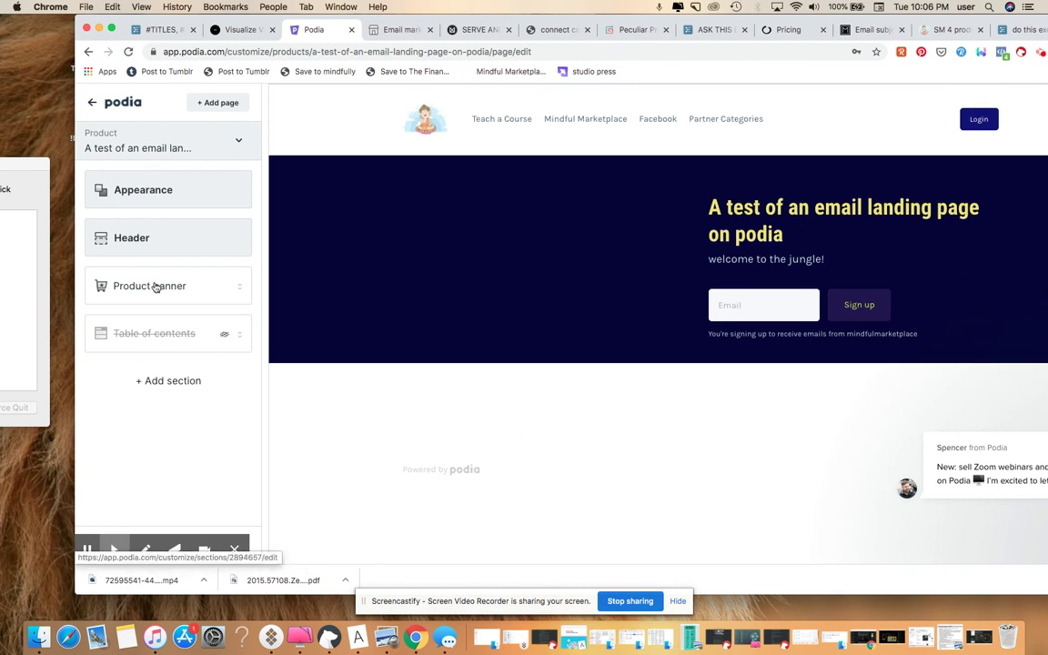
click(186, 382)
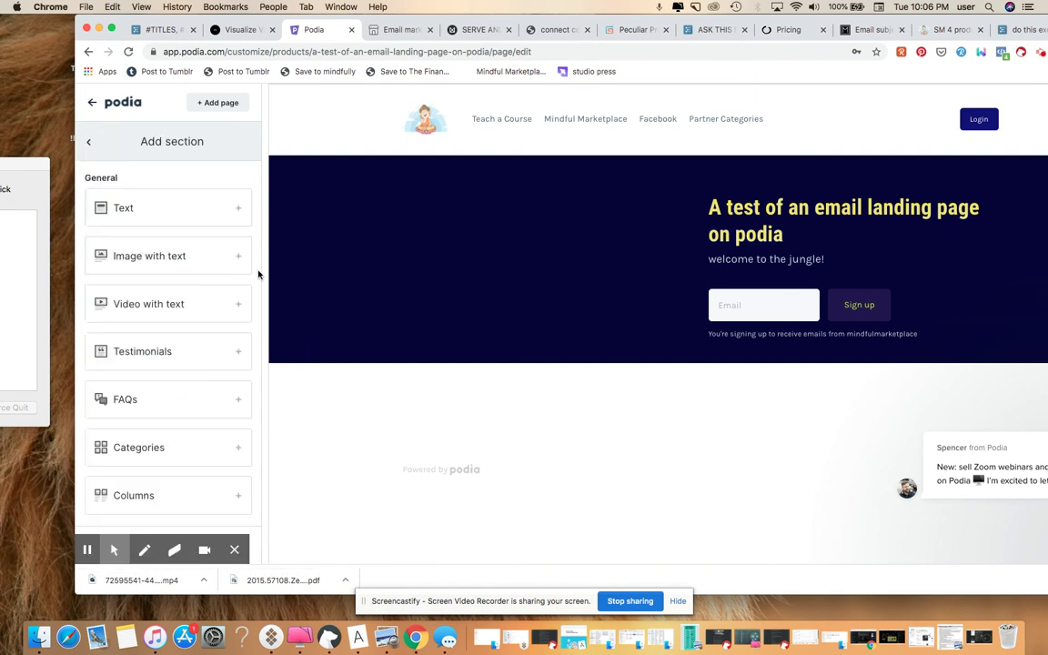
click(219, 258)
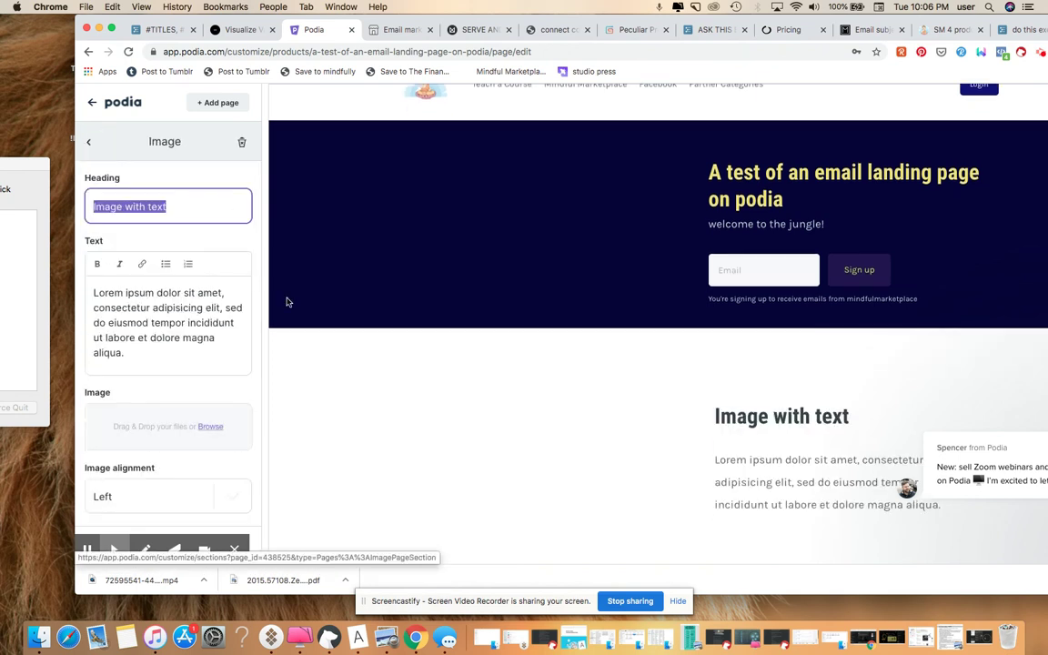
- Replace the new image section's heading with "lots of cool ways to edit your landing pages"
click(175, 210)
key(BackSpace)
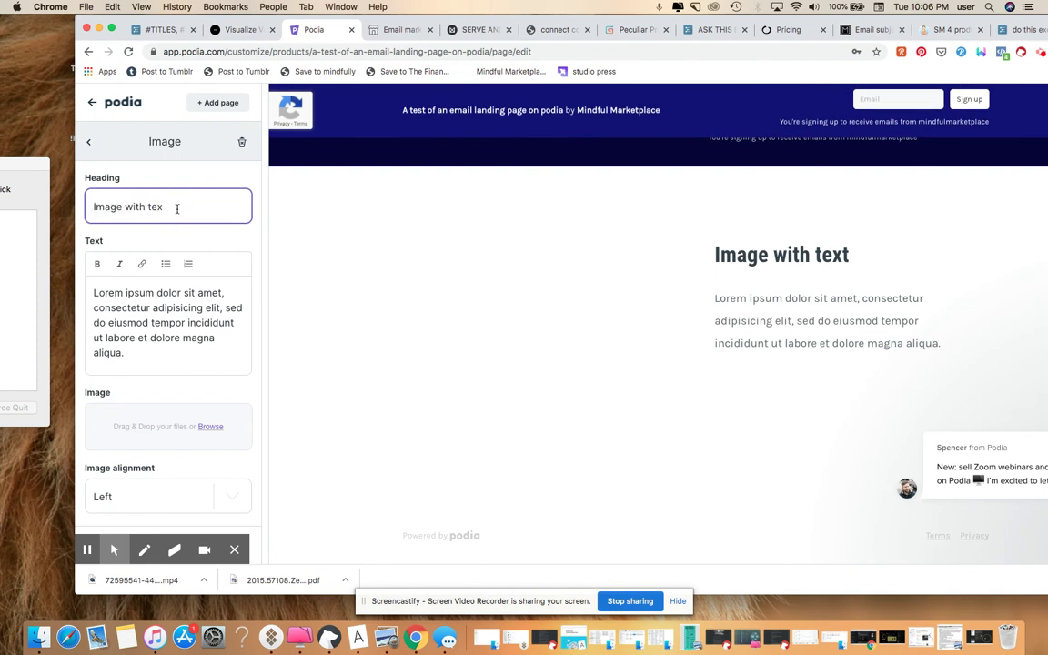
key(BackSpace)
key(BackSpace)
key(BackSpace)
key(BackSpace)
key(BackSpace)
key(BackSpace)
key(BackSpace)
key(BackSpace)
key(BackSpace)
key(BackSpace)
key(BackSpace)
key(BackSpace)
key(BackSpace)
key(BackSpace)
text(l)
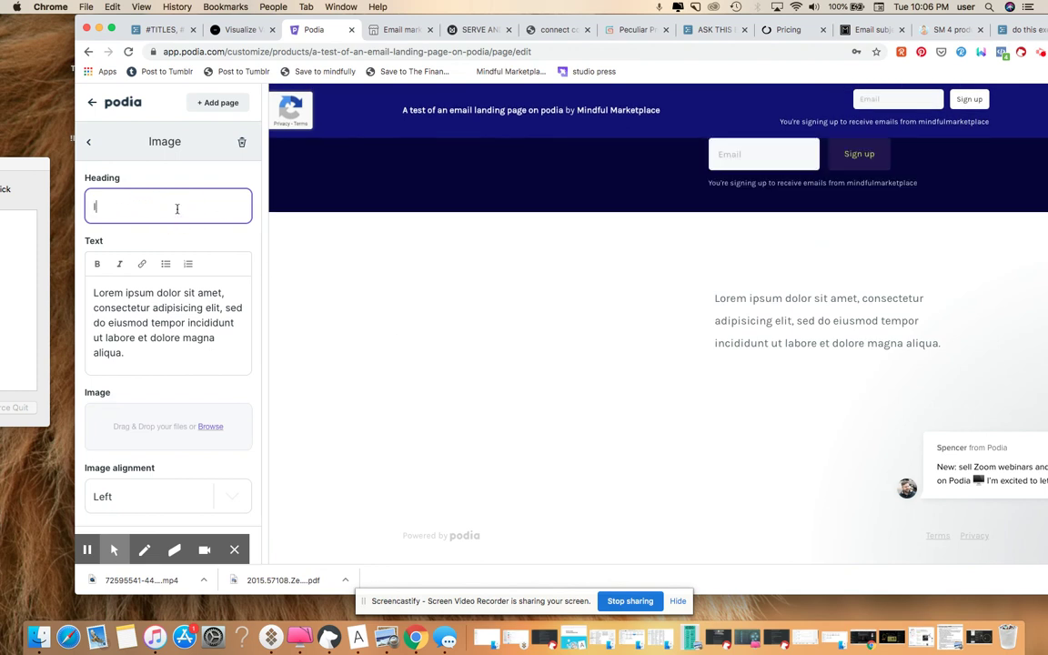
text(ots of cool ways )
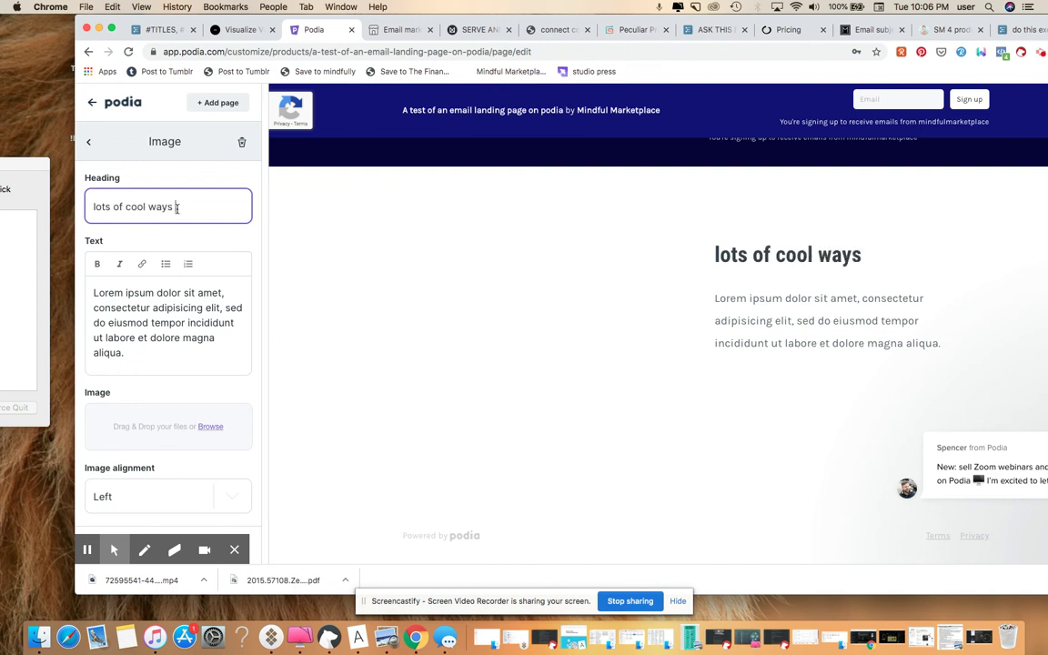
text(to edit your landing )
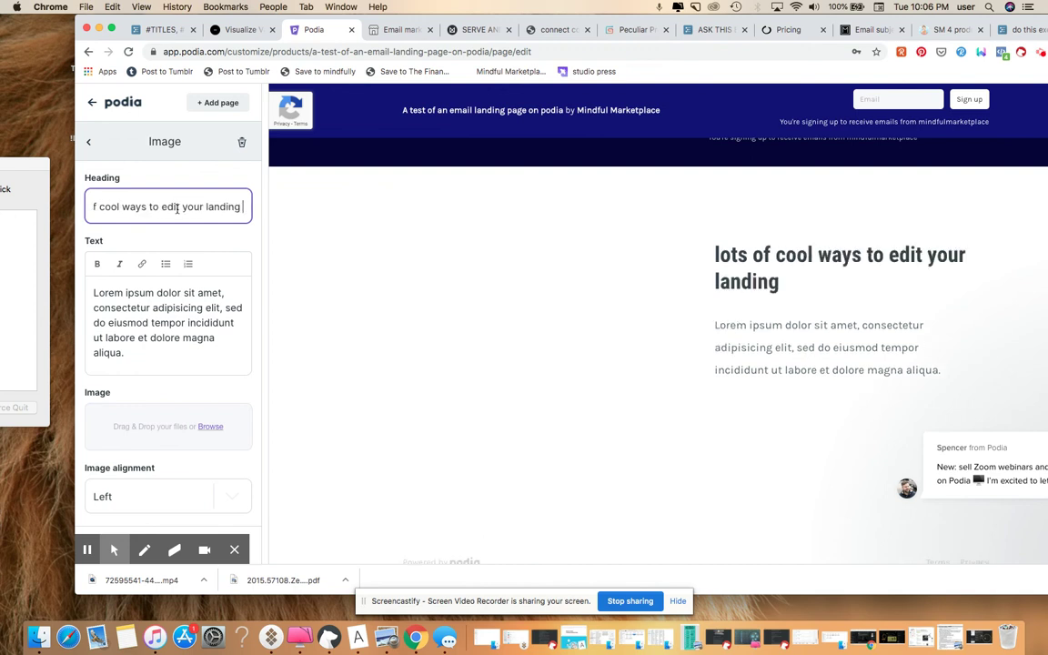
text(pages)
- Replace the image section's placeholder body text with "hello!" and set the image alignment to Right
click(152, 357)
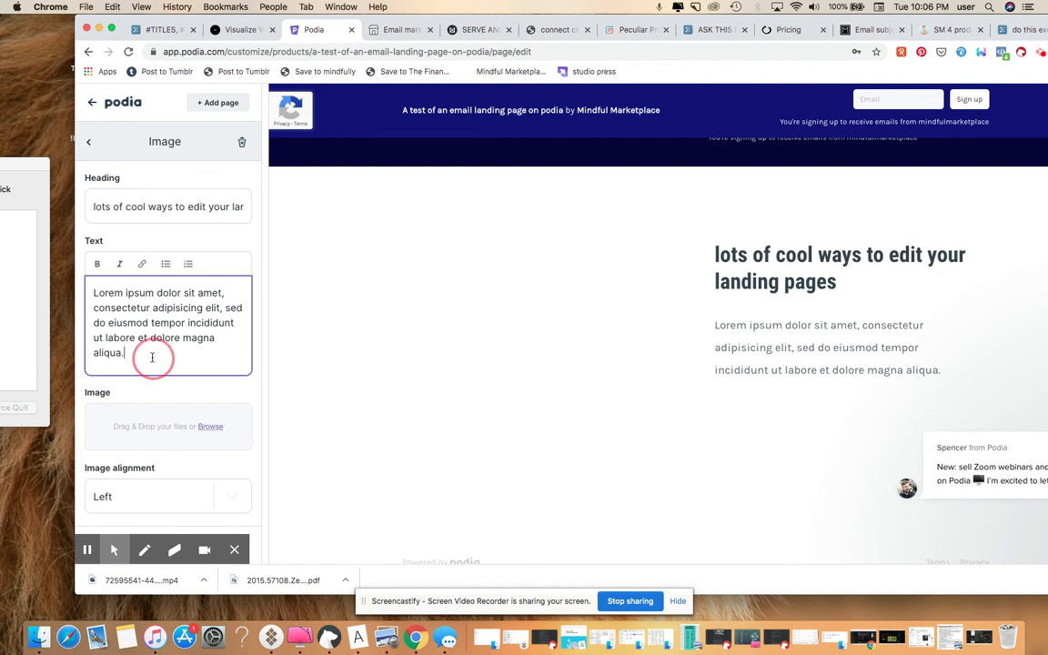
drag(152, 358, 85, 275)
key(BackSpace)
text(h)
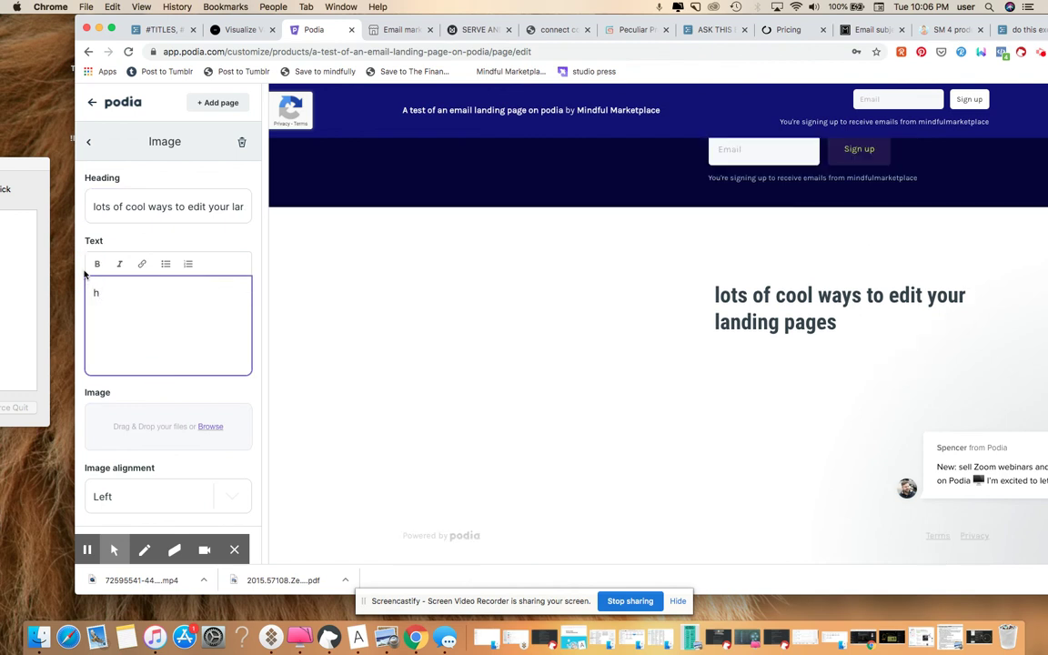
text(ello!)
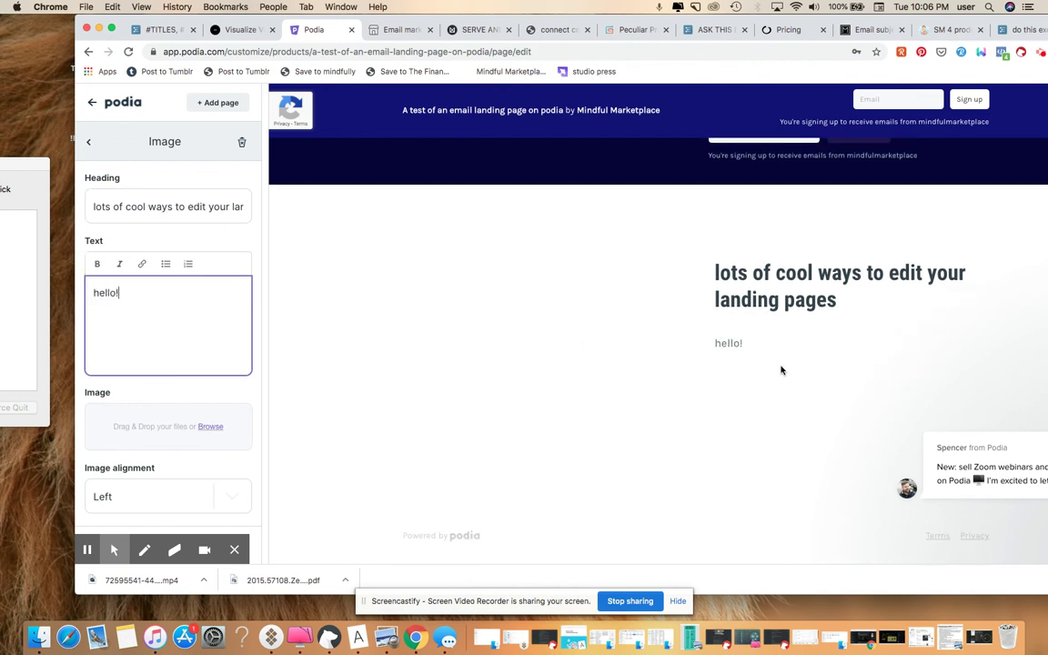
click(182, 491)
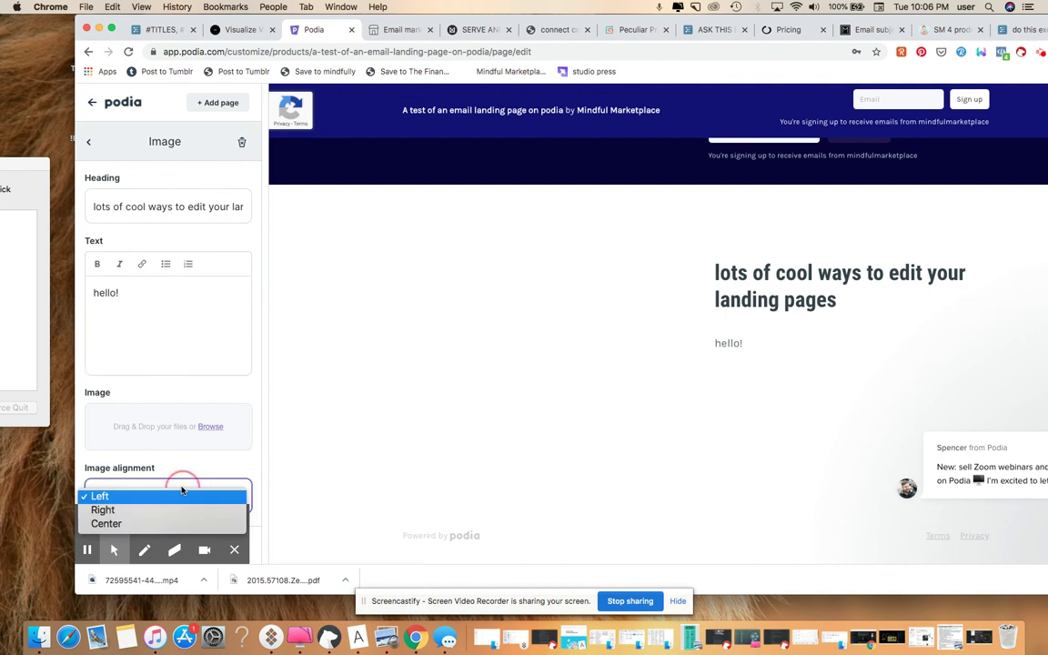
click(173, 509)
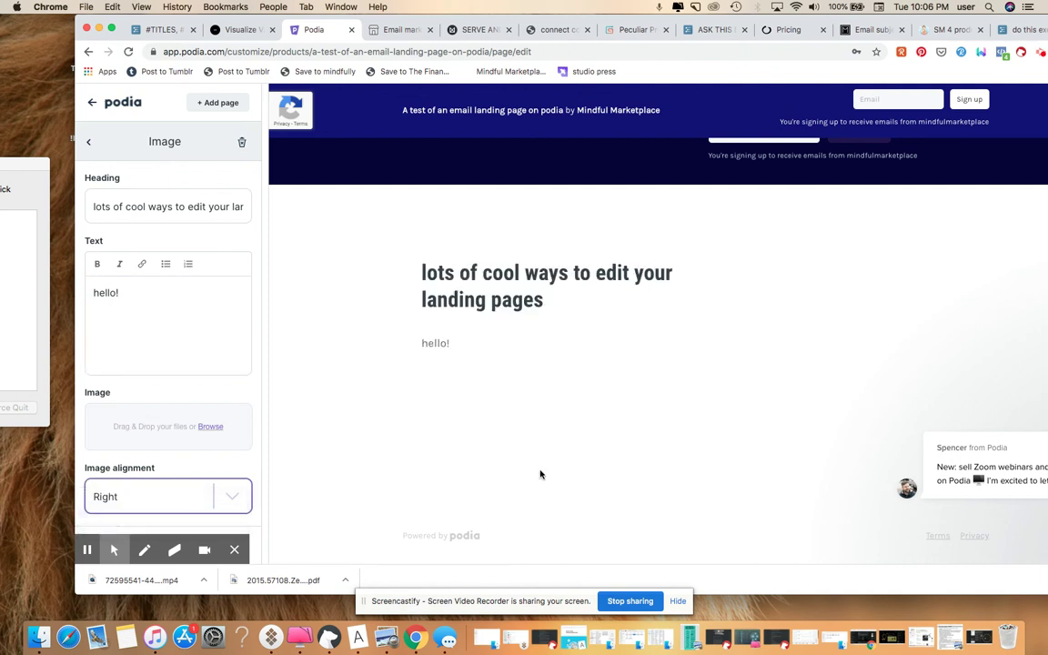